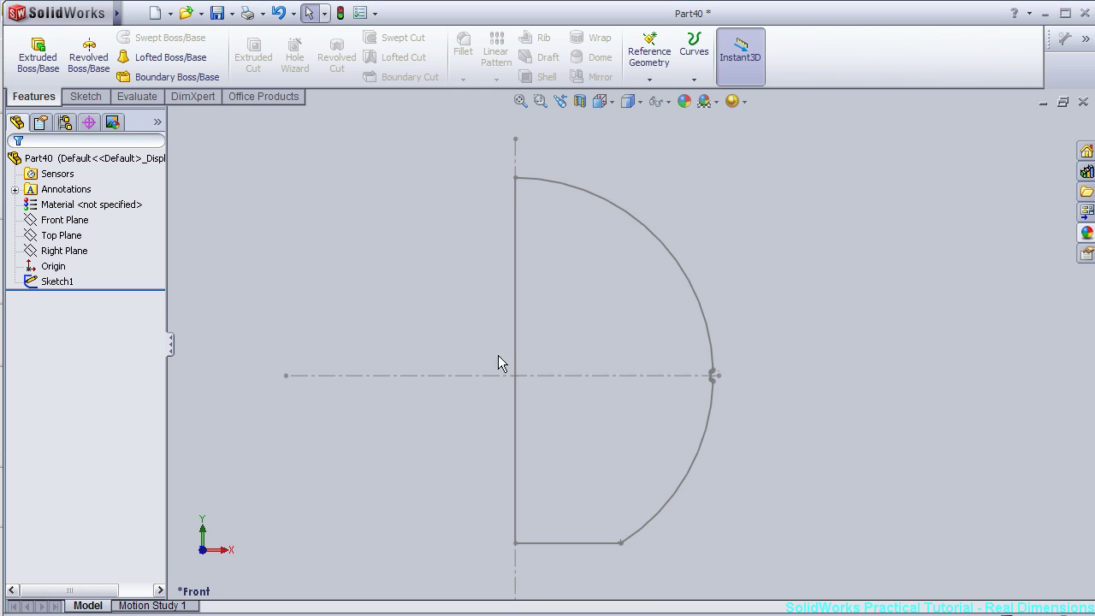
Revolve Sketch1 about its centerline into a grey sphere with a groove at the seam.
scroll(606, 356, "down", 1)
scroll(622, 358, "up", 2)
scroll(622, 359, "down", 1)
scroll(622, 359, "up", 1)
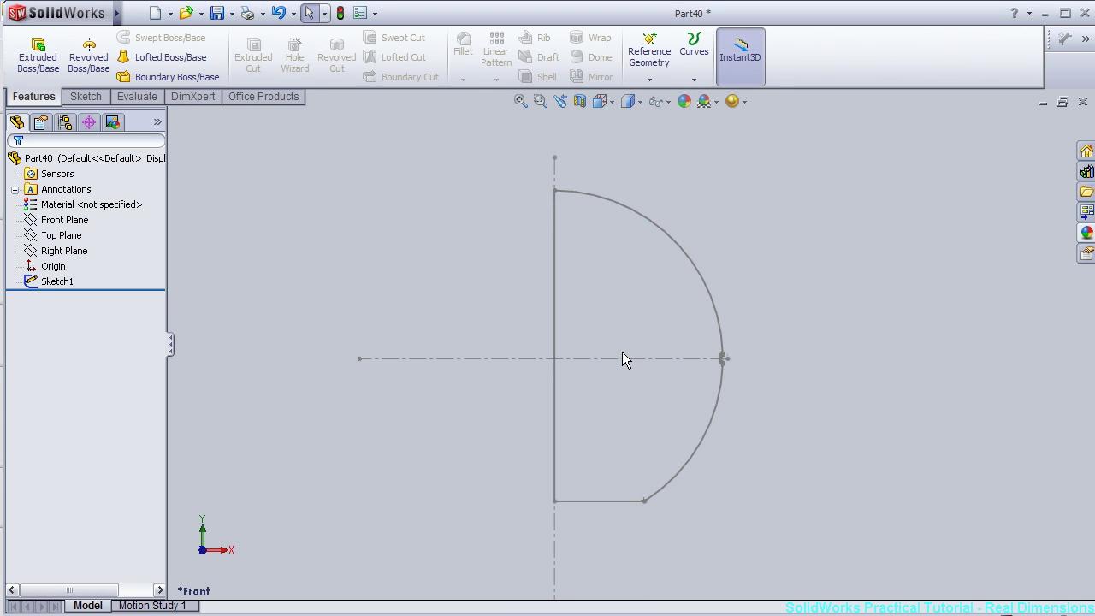
left_click(63, 288)
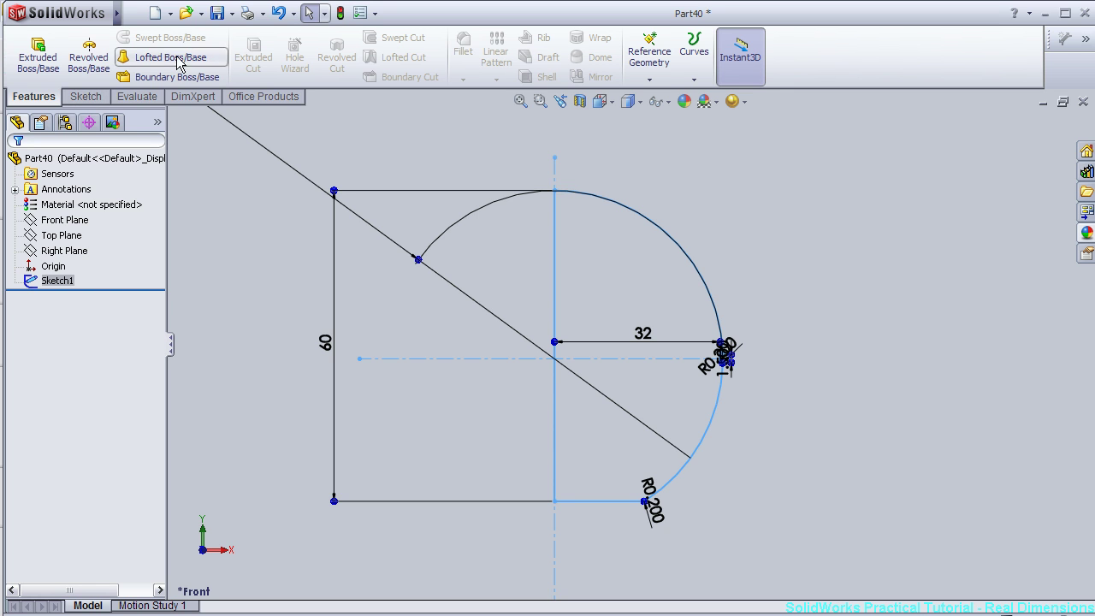
left_click(89, 53)
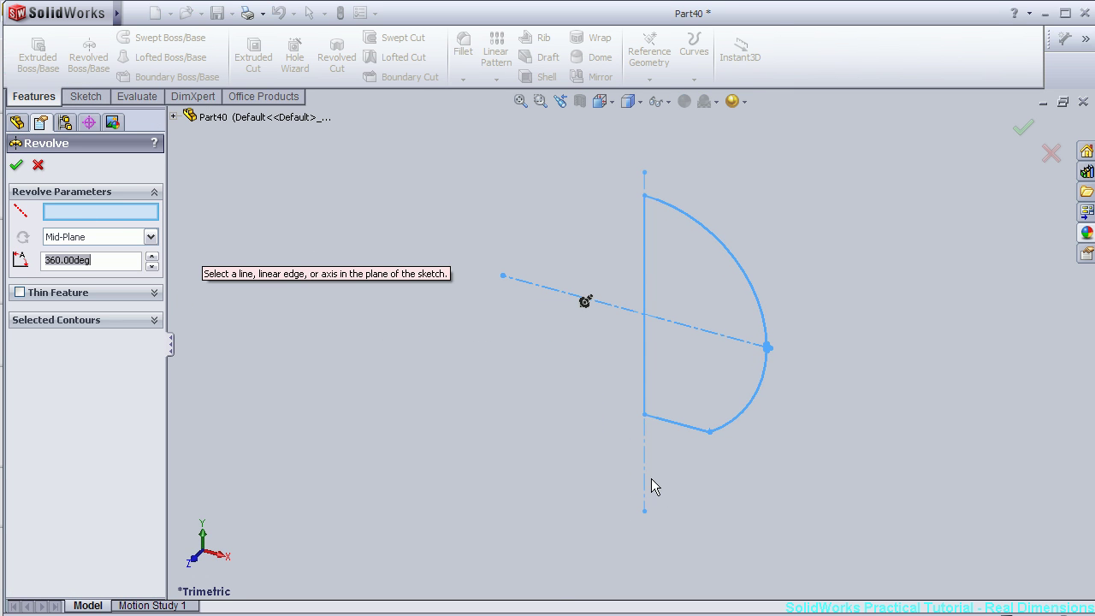
left_click(646, 485)
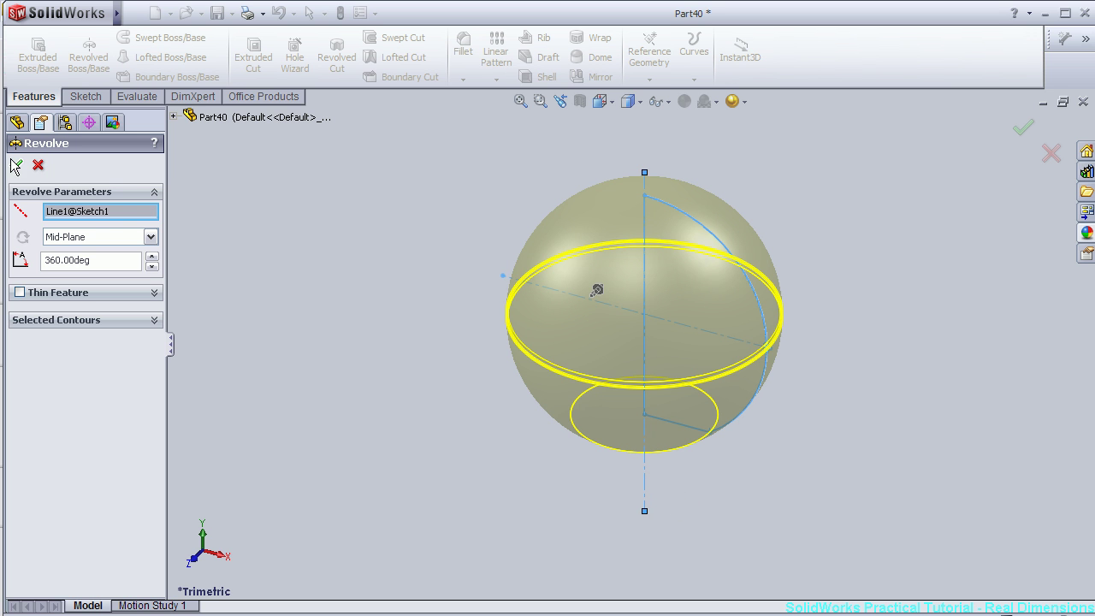
key("Return")
middle_click_drag(814, 428, 921, 307)
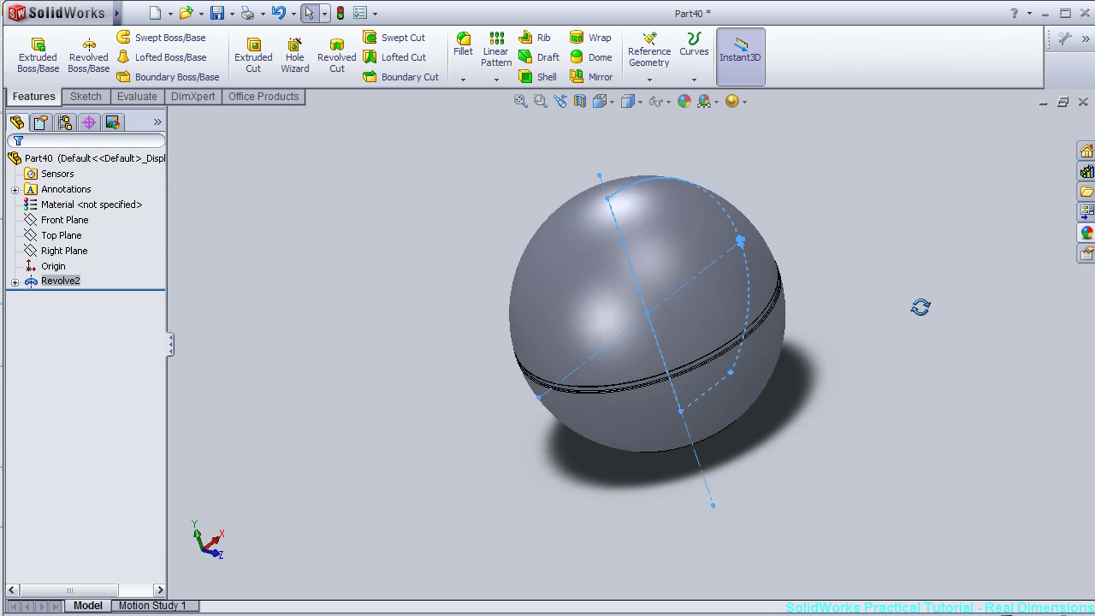
left_click(359, 328)
mouse_move(468, 340)
middle_mouse_down()
mouse_move(421, 230)
mouse_move(458, 286)
middle_mouse_up()
scroll(428, 301, "down", 2)
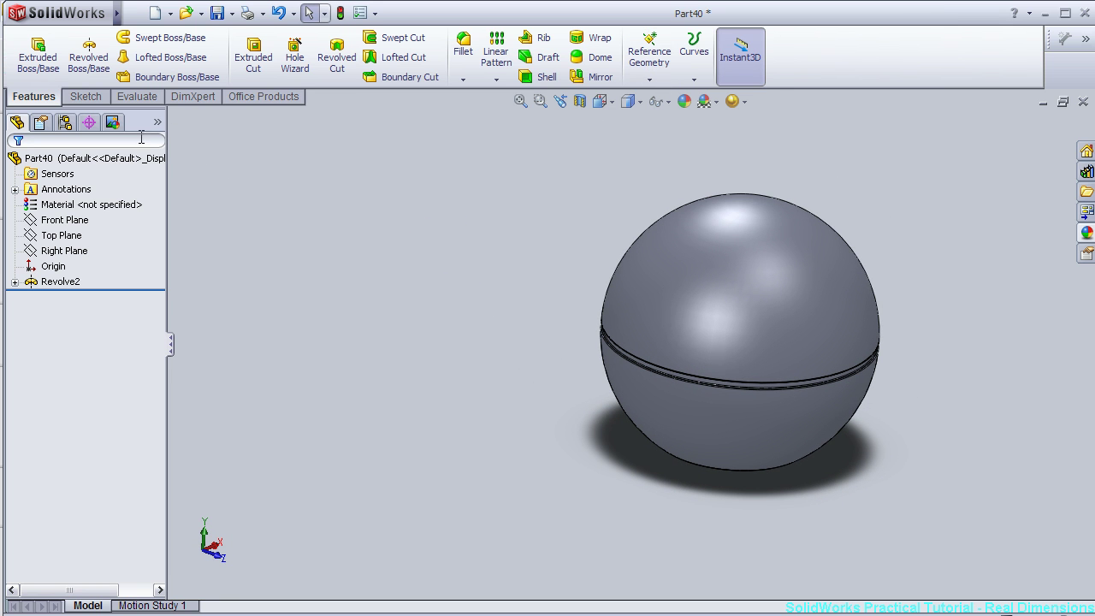
Try a reference plane from the Front and Top planes, then cancel the invalid result.
left_click(65, 220)
left_click(67, 236, "ctrl")
left_click(646, 80)
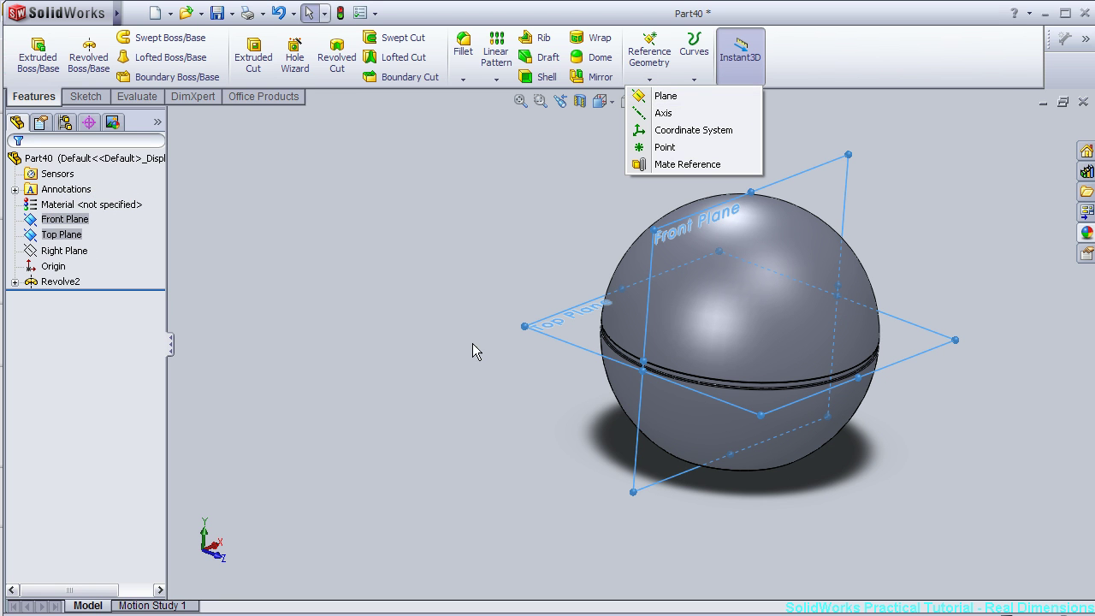
left_click(665, 96)
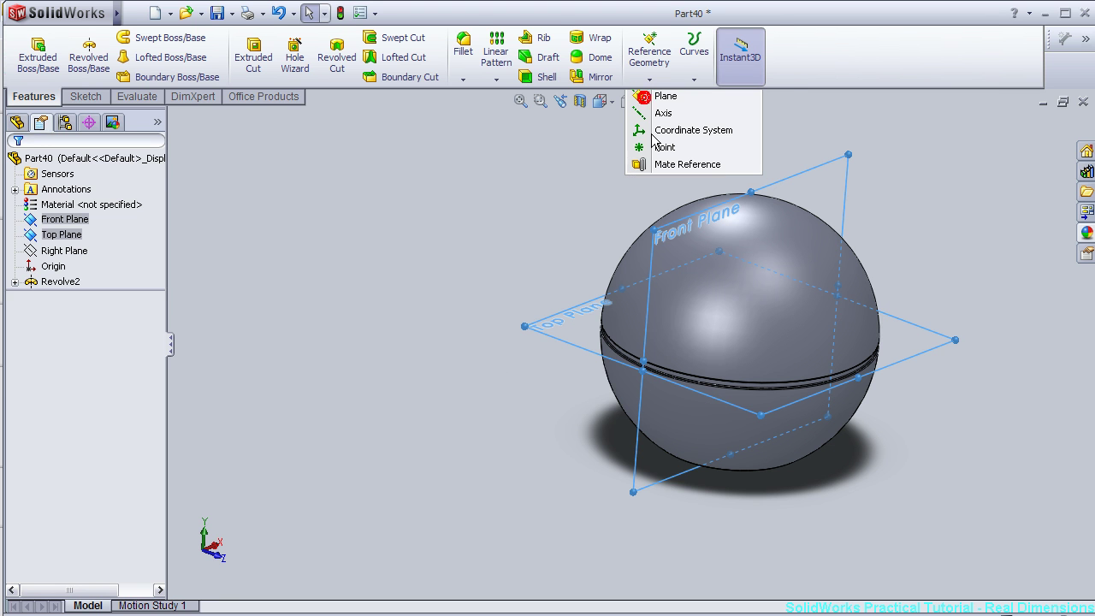
mouse_move(568, 270)
middle_mouse_down()
mouse_move(508, 201)
mouse_move(812, 392)
mouse_move(827, 358)
mouse_move(794, 359)
mouse_move(803, 367)
middle_mouse_up()
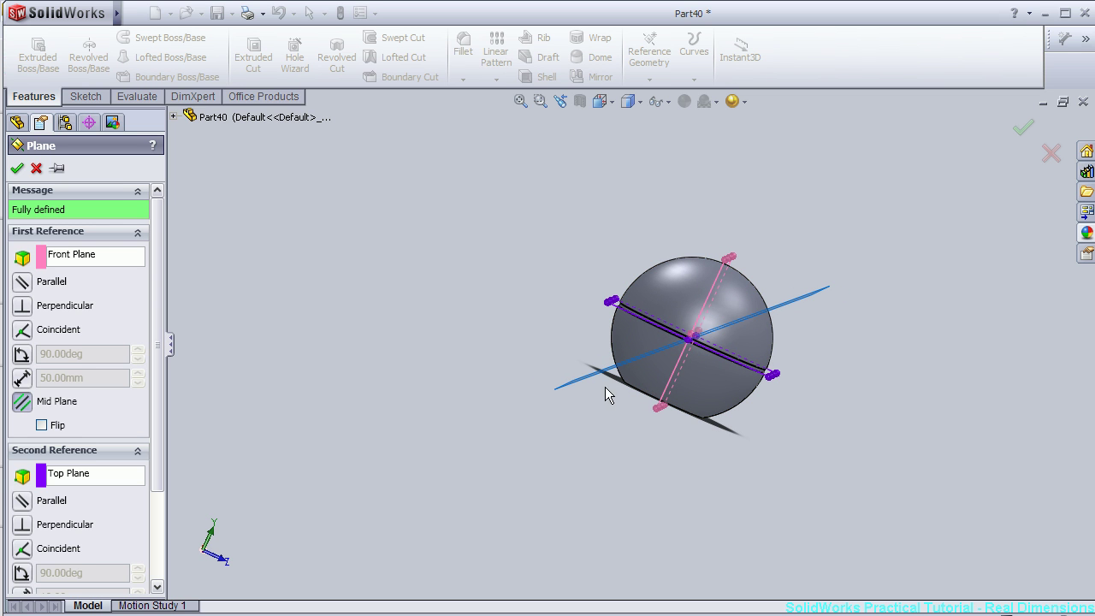
mouse_move(362, 398)
middle_mouse_down()
mouse_move(379, 411)
mouse_move(359, 423)
mouse_move(355, 391)
mouse_move(362, 416)
middle_mouse_up()
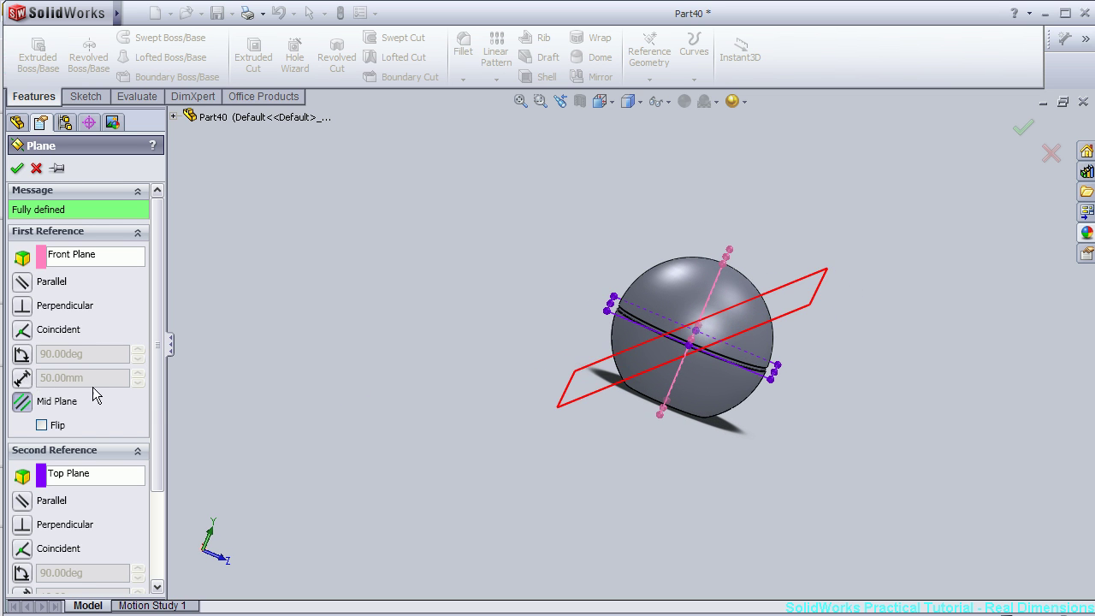
left_click(23, 378)
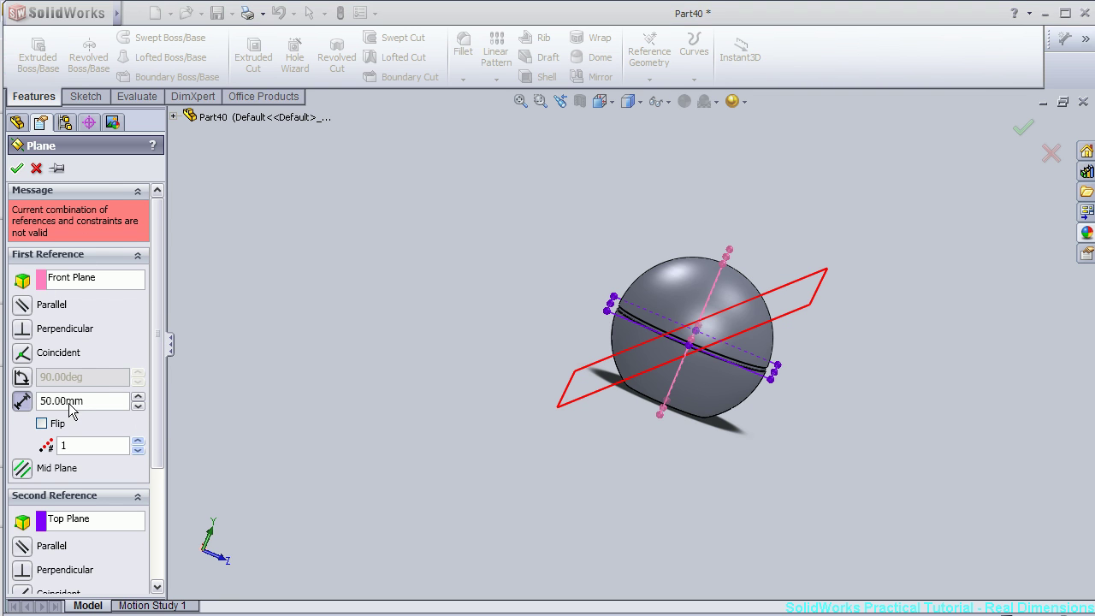
left_click(27, 404)
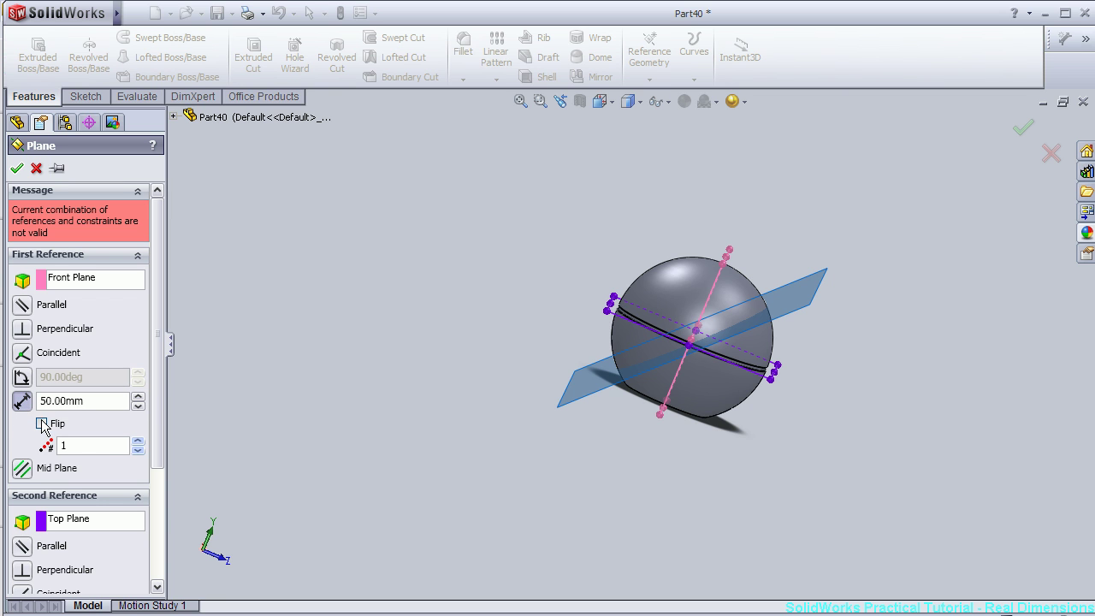
left_click(36, 168)
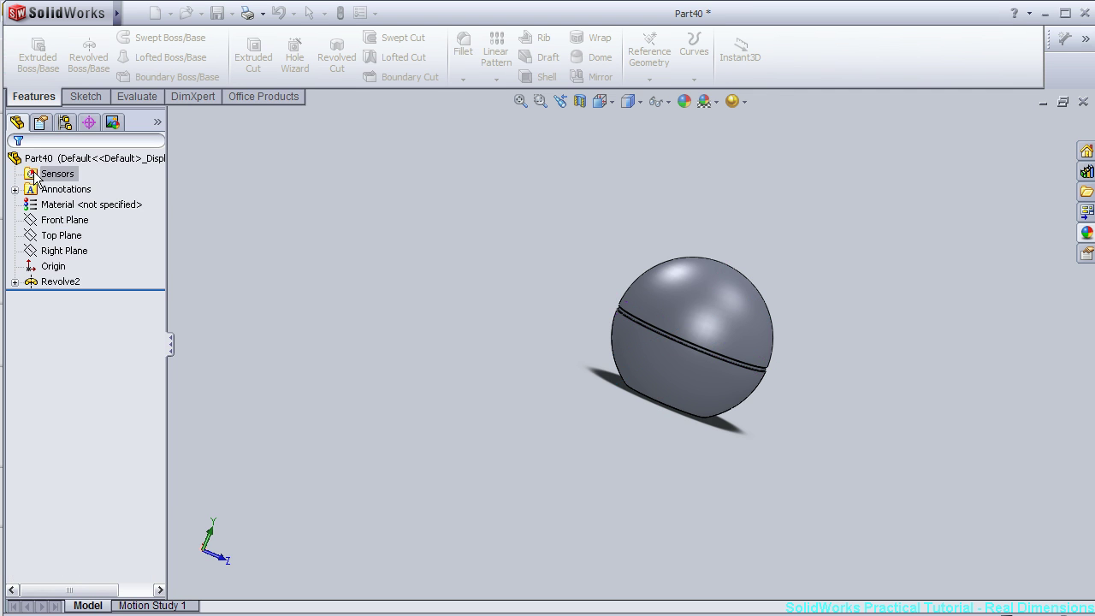
Create Plane6 as a mid plane between the Front Plane and Top Plane.
left_click(66, 221)
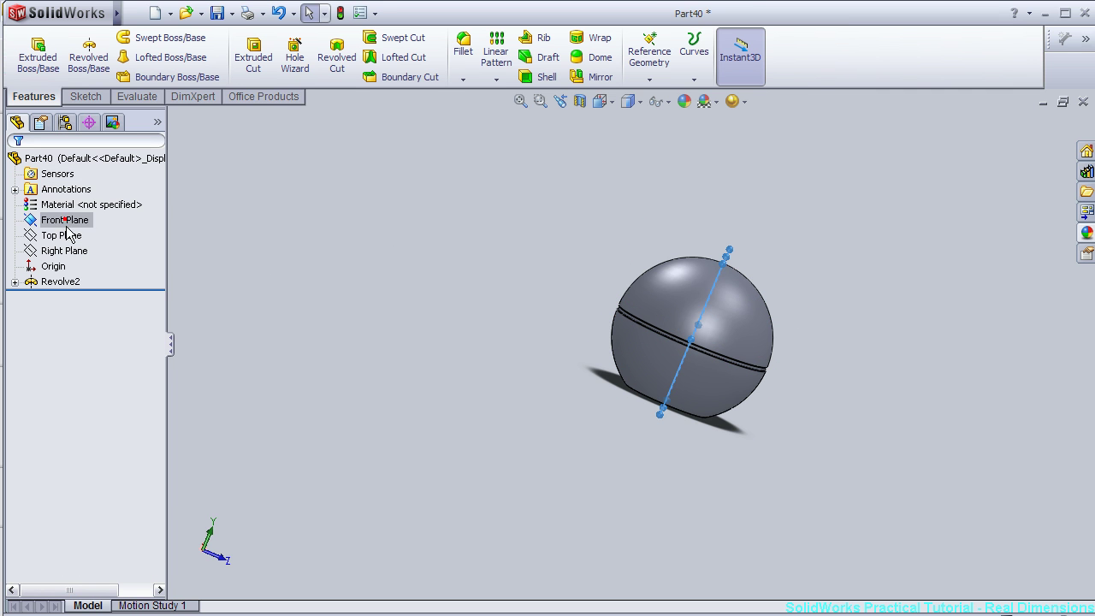
left_click(61, 235, "ctrl")
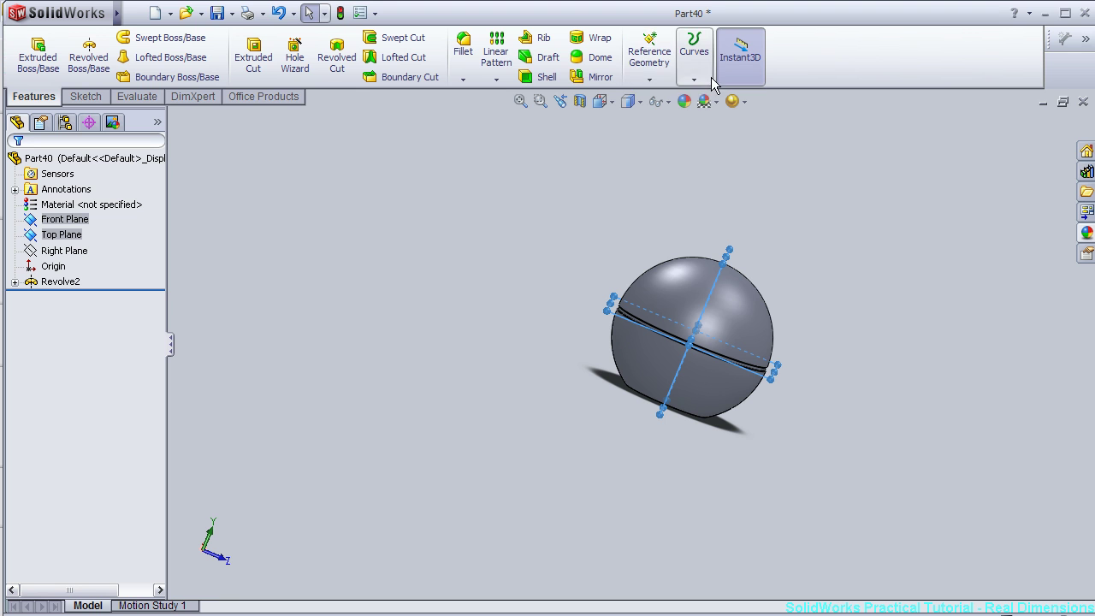
left_click(650, 80)
left_click(667, 98)
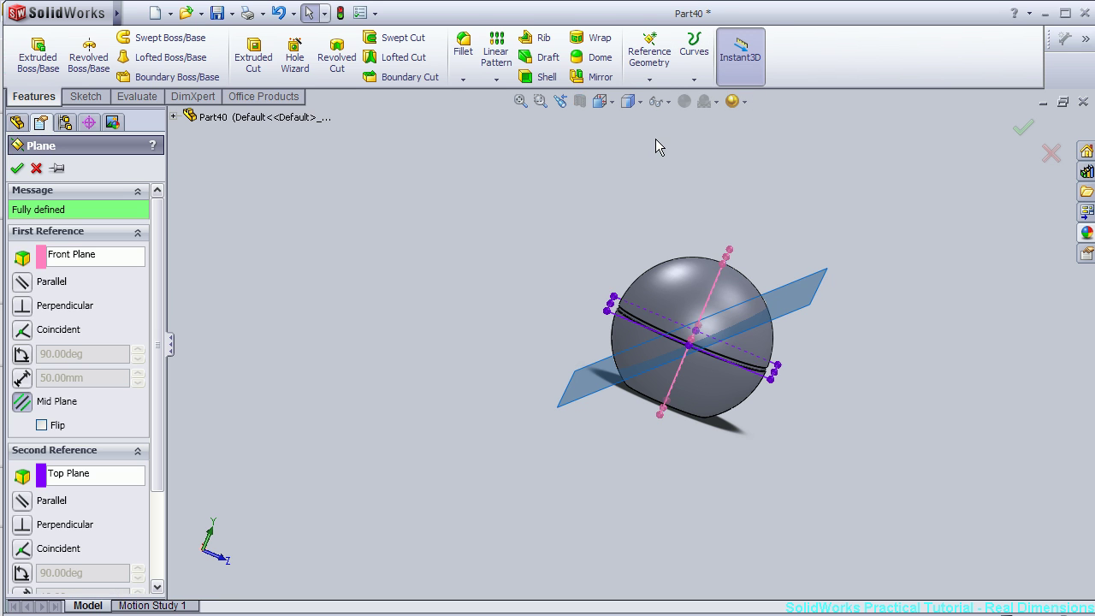
left_click(15, 168)
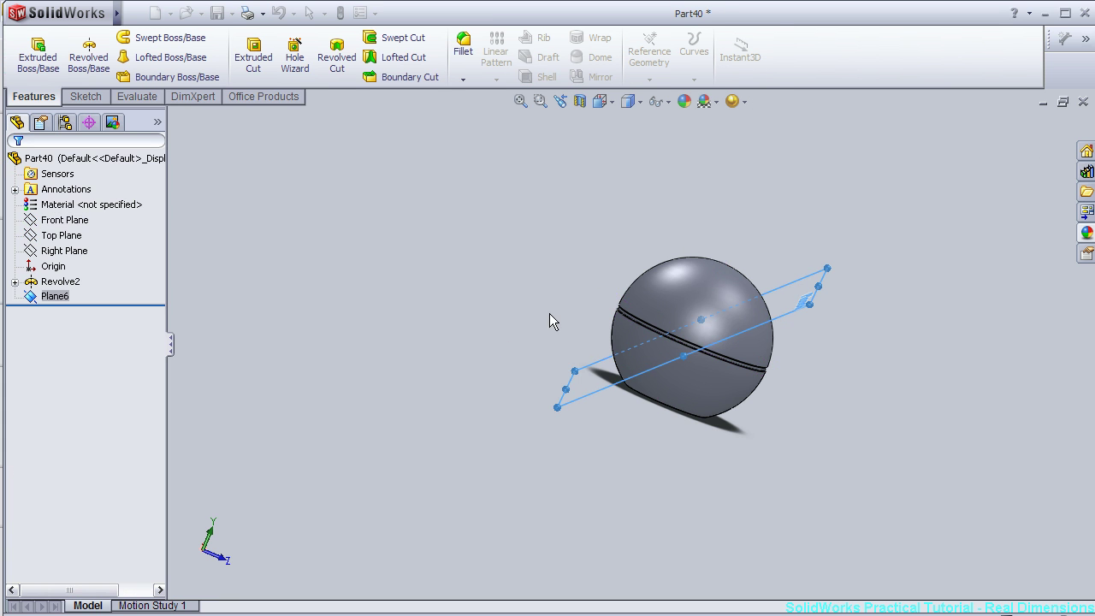
From the Left view, create Plane7 offset 50 mm from Plane6, flipped outside the sphere.
middle_click_drag(775, 405, 579, 225)
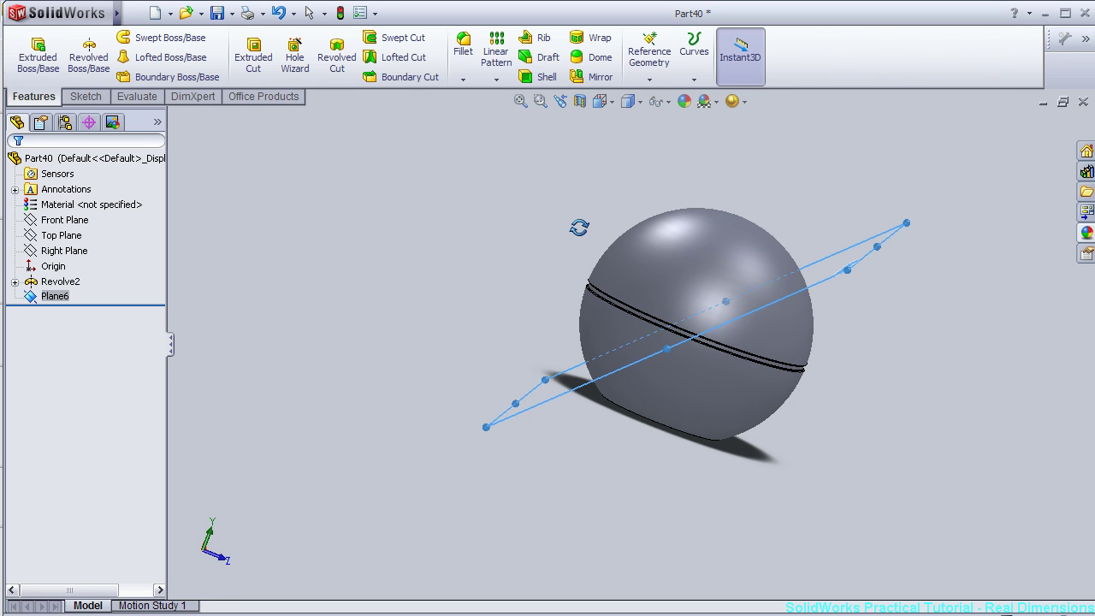
key("space")
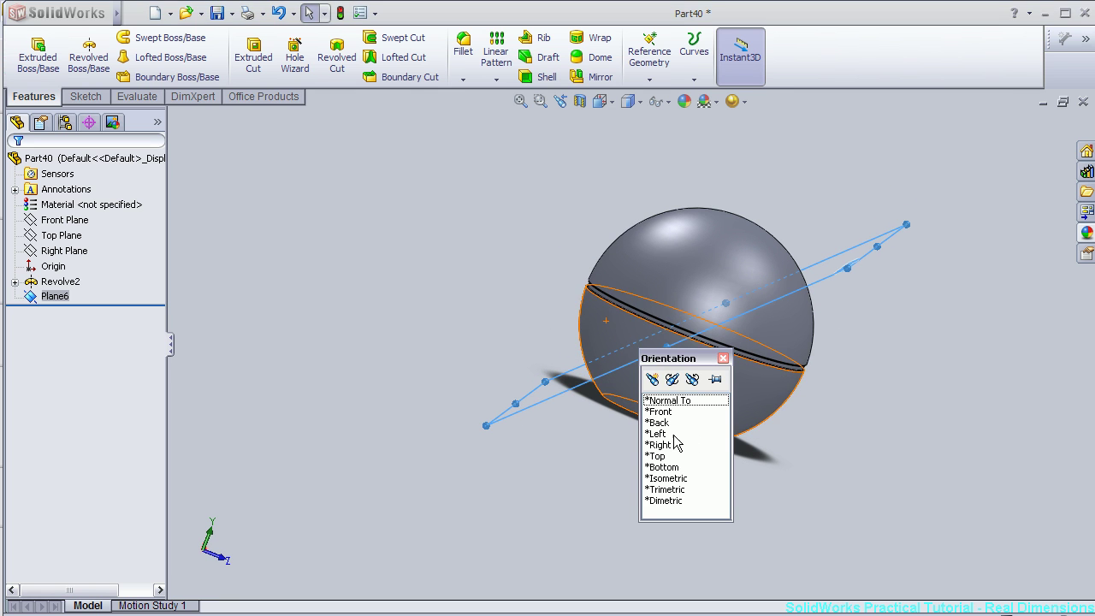
left_click(672, 433)
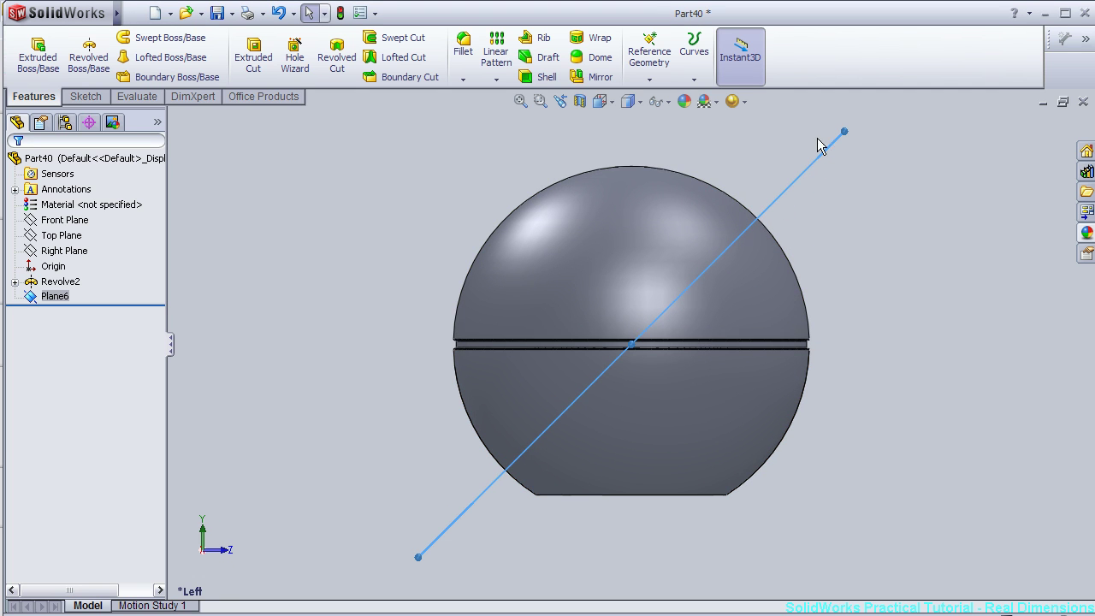
left_click(649, 75)
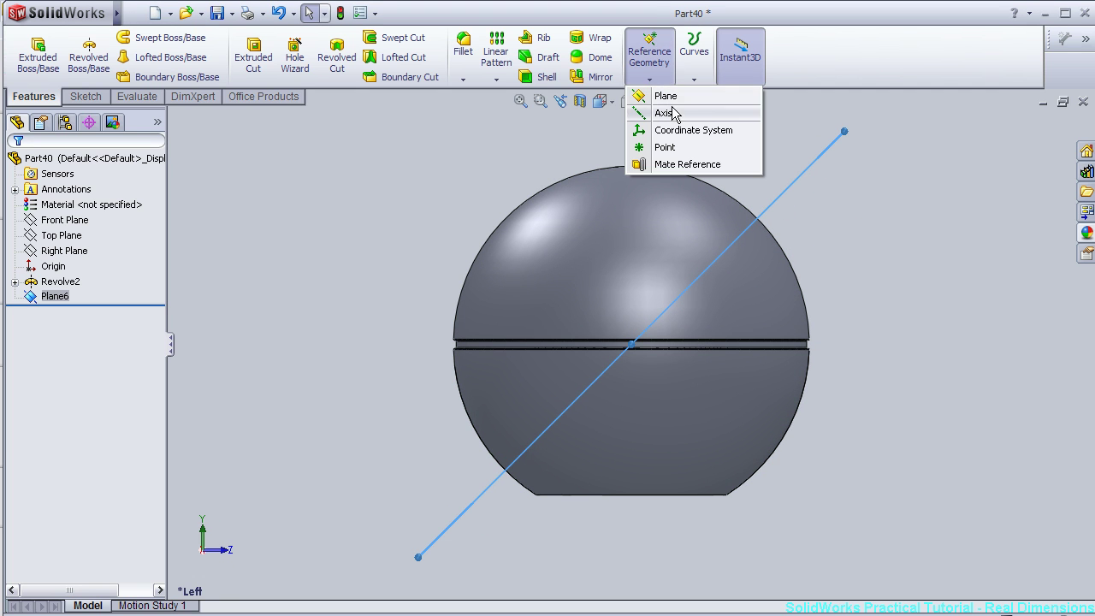
left_click(664, 95)
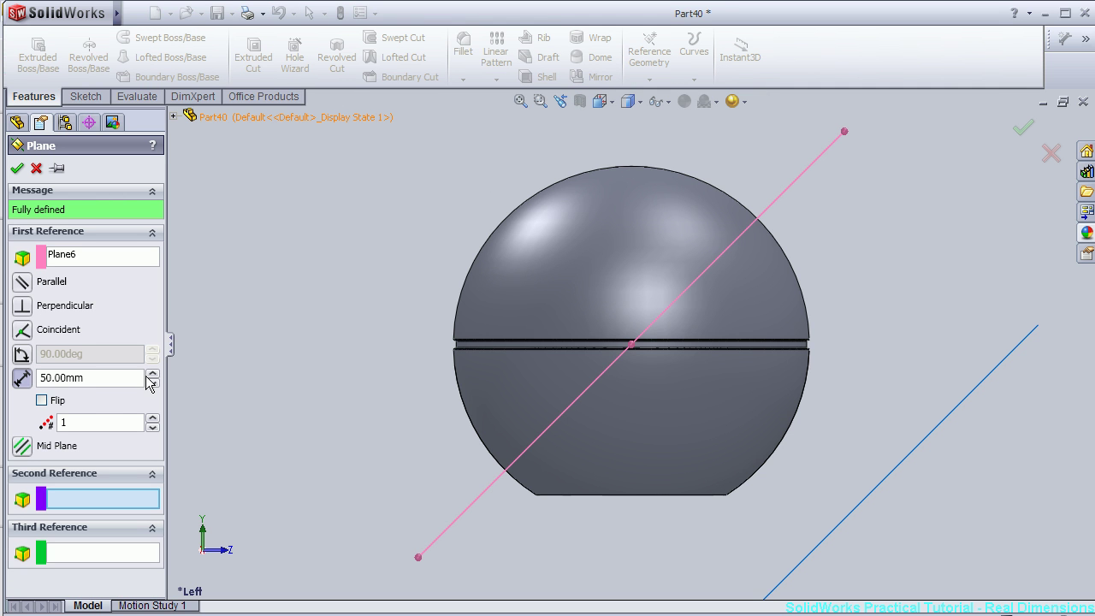
left_click(42, 401)
scroll(377, 360, "up", 2)
scroll(510, 276, "up", 1)
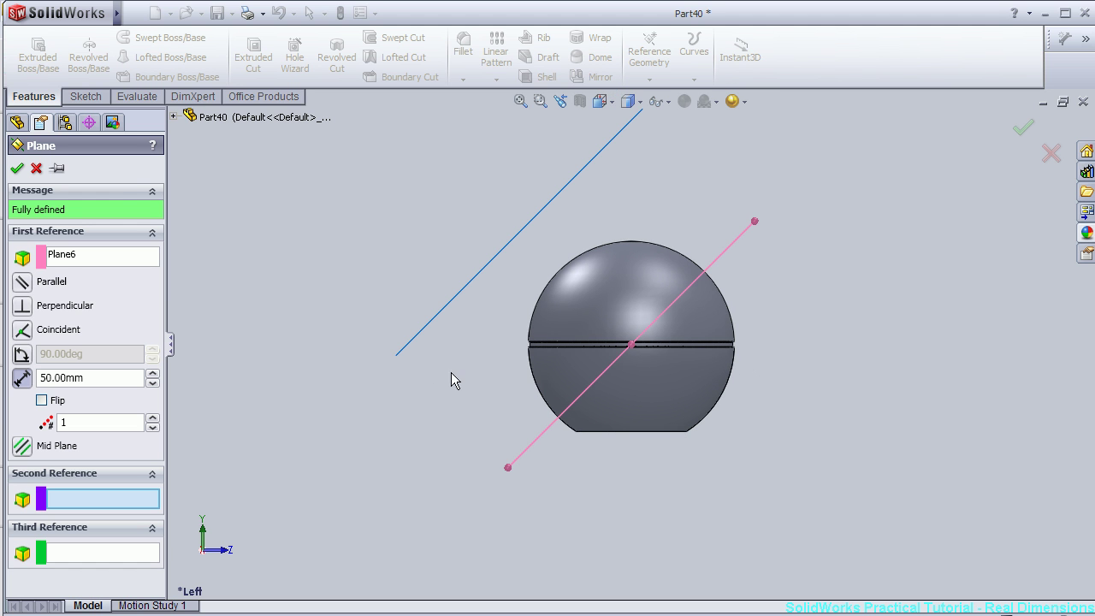
mouse_move(373, 232)
middle_mouse_down()
mouse_move(403, 330)
mouse_move(369, 290)
middle_mouse_up()
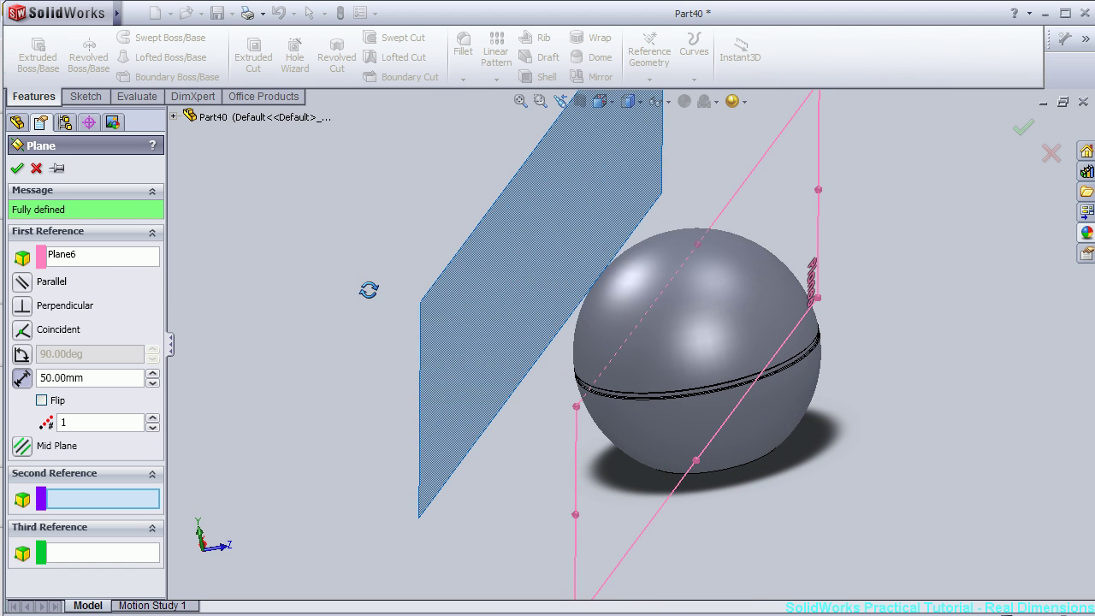
left_click(17, 168)
key("space")
Start Sketch2 on Plane7 and view the sketch plane face-on from its other side.
left_click(177, 310)
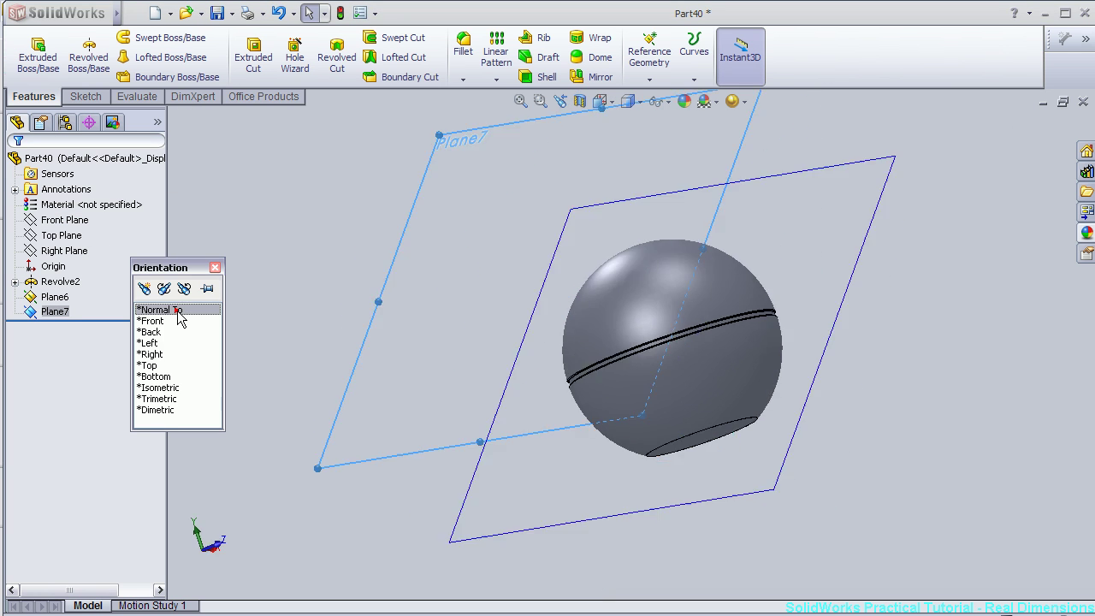
mouse_move(877, 340)
middle_mouse_down()
mouse_move(699, 352)
mouse_move(745, 350)
middle_mouse_up()
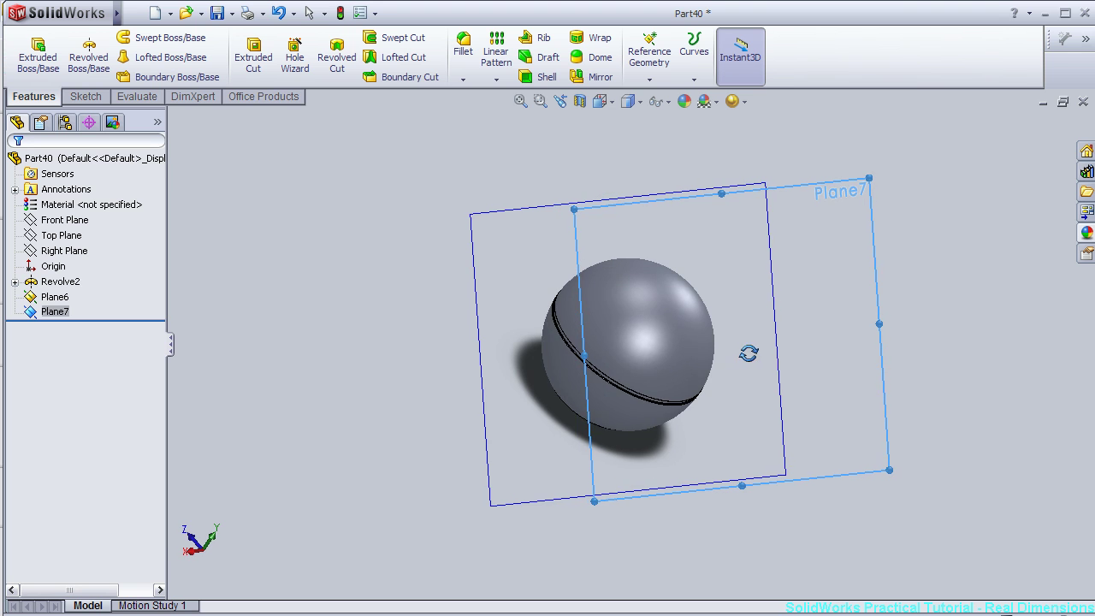
left_click(54, 313)
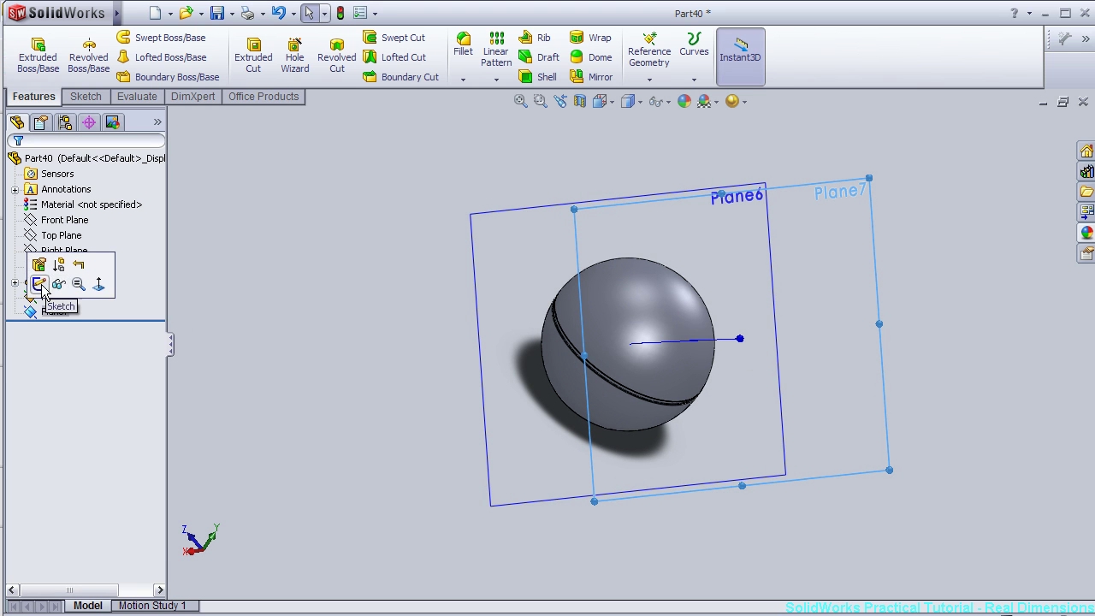
left_click(38, 283)
key("space")
left_click(317, 409)
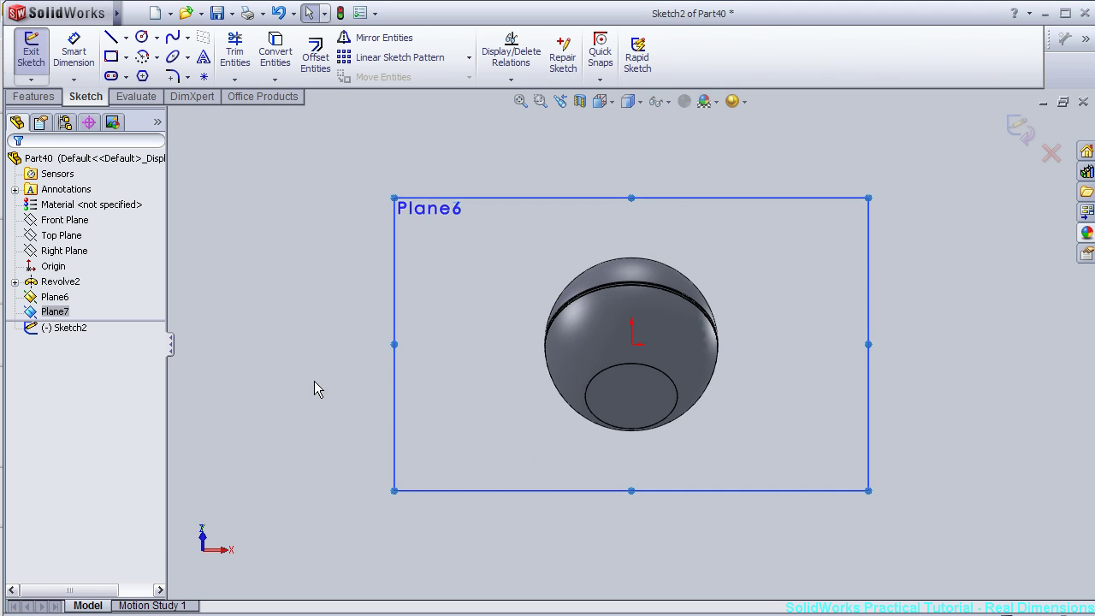
key("space")
left_click(340, 430)
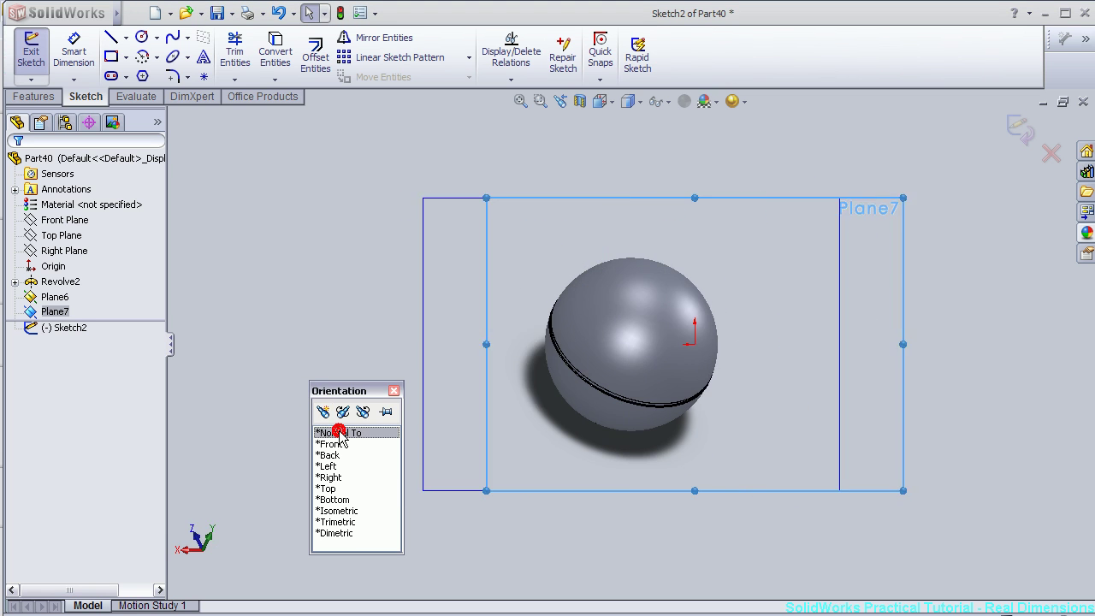
scroll(633, 351, "down", 3)
scroll(638, 341, "down", 1)
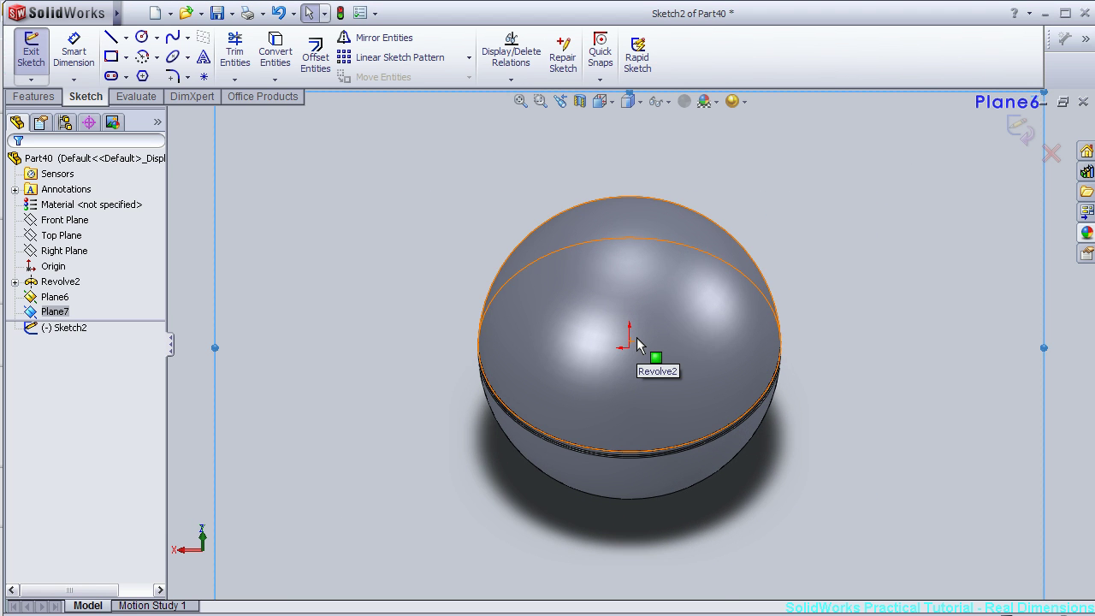
scroll(639, 342, "up", 2)
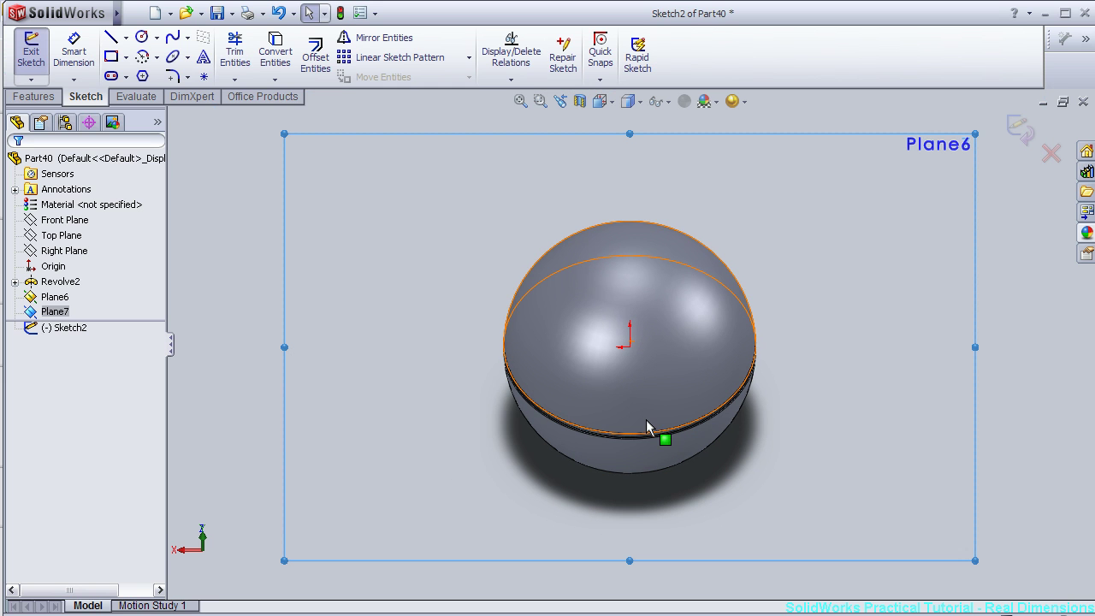
Draw a horizontal centerline through the origin spanning the sphere's width in Sketch2.
left_click(126, 37)
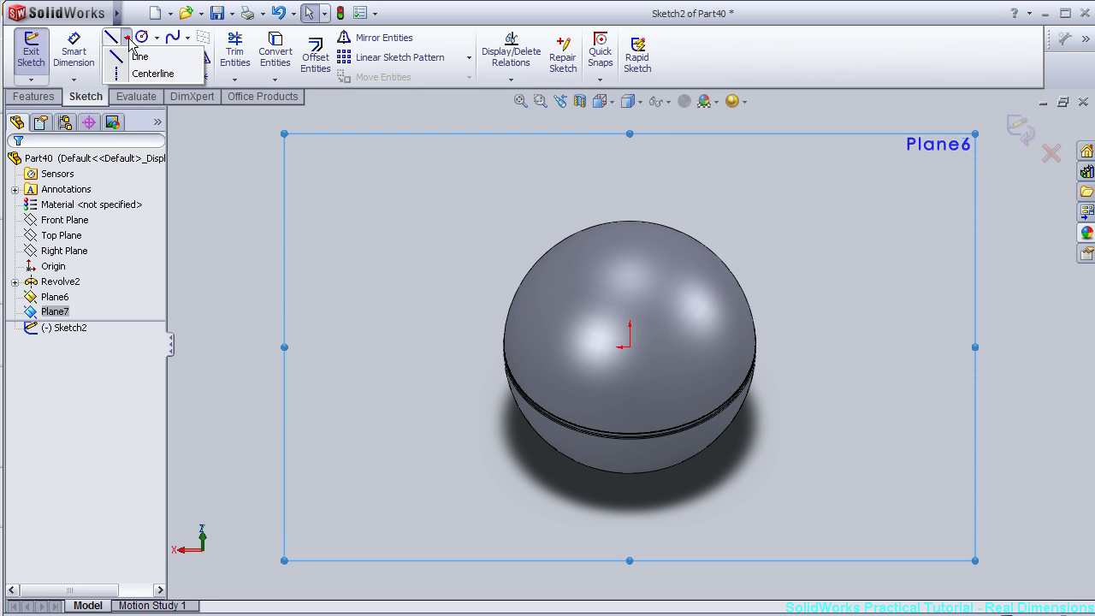
left_click(145, 77)
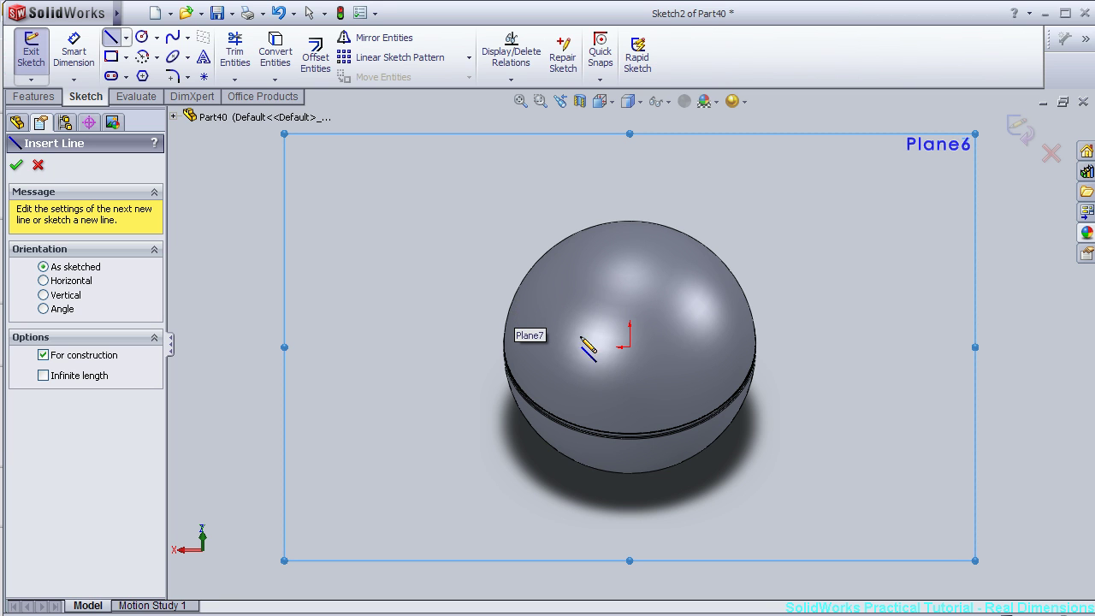
left_click(514, 357)
key("Escape")
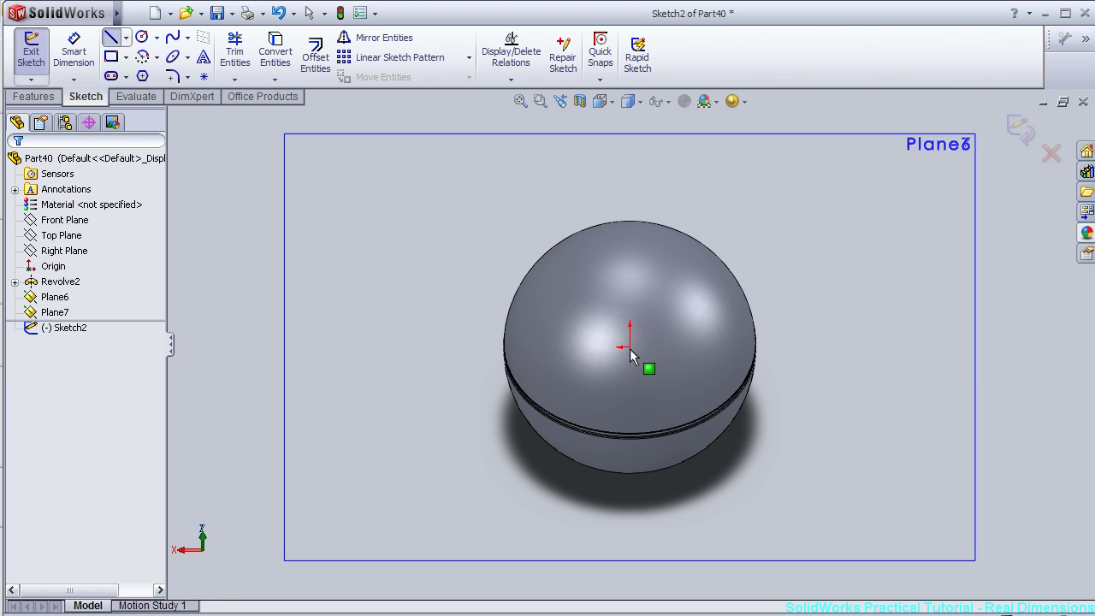
left_click(126, 38)
left_click(141, 74)
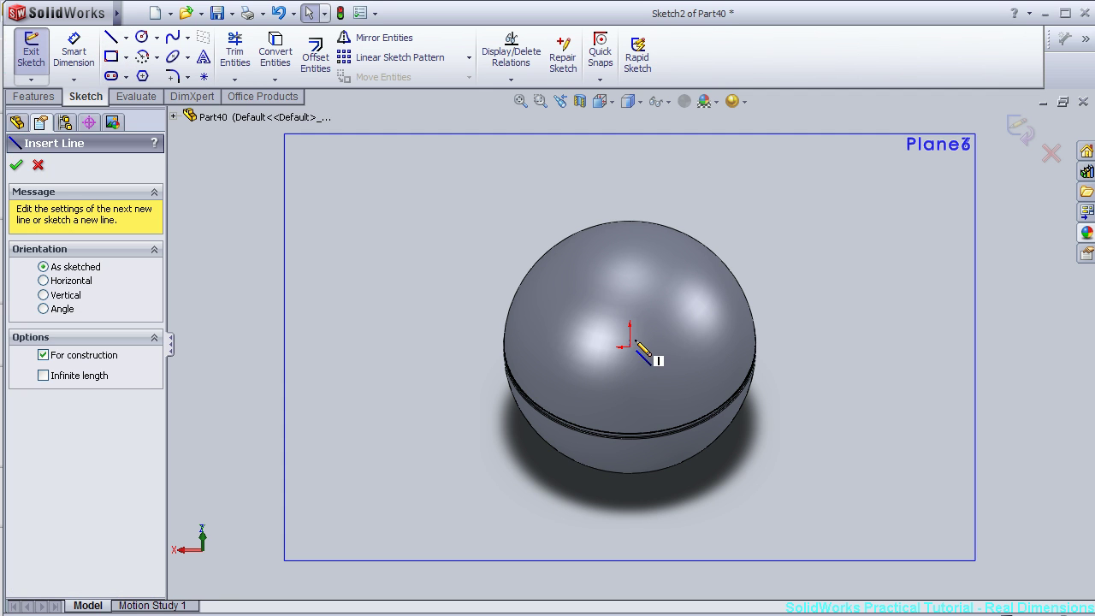
left_click(709, 348)
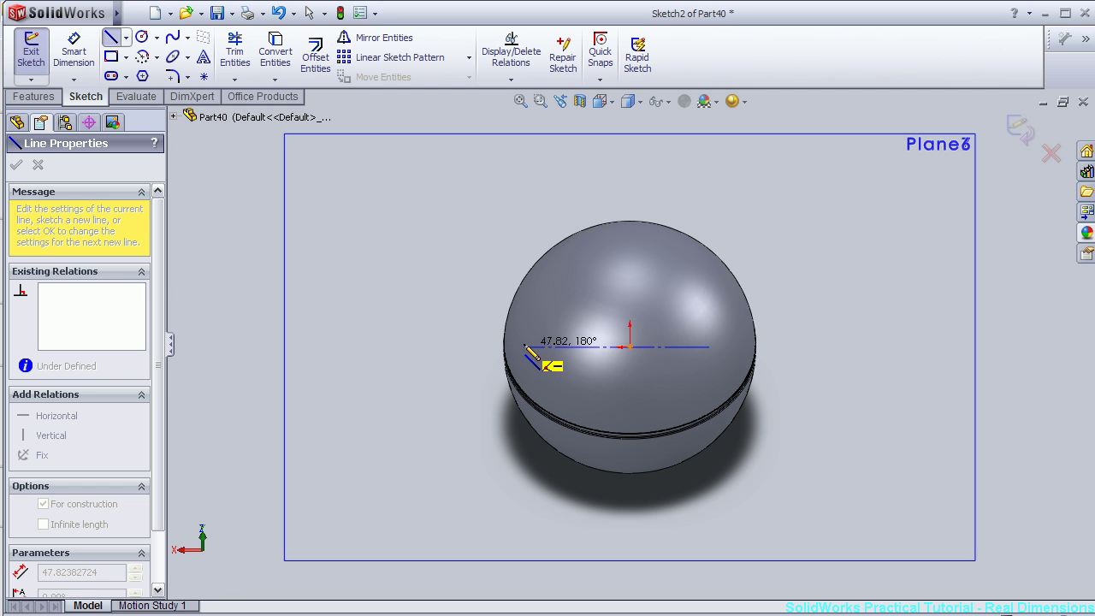
left_click(524, 346)
key("Escape")
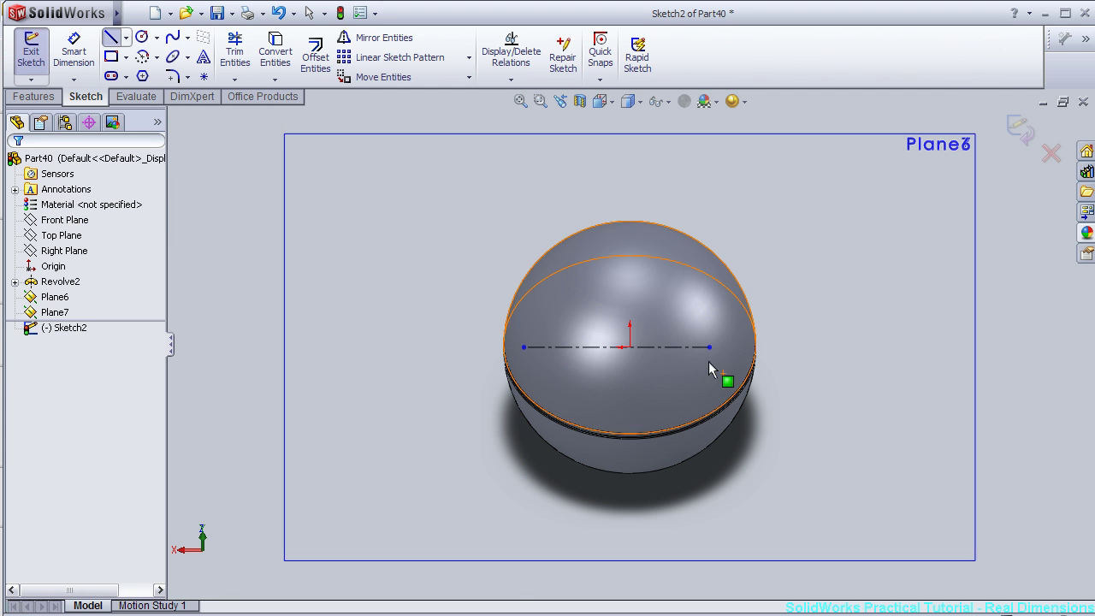
scroll(684, 359, "down", 3)
scroll(659, 344, "down", 2)
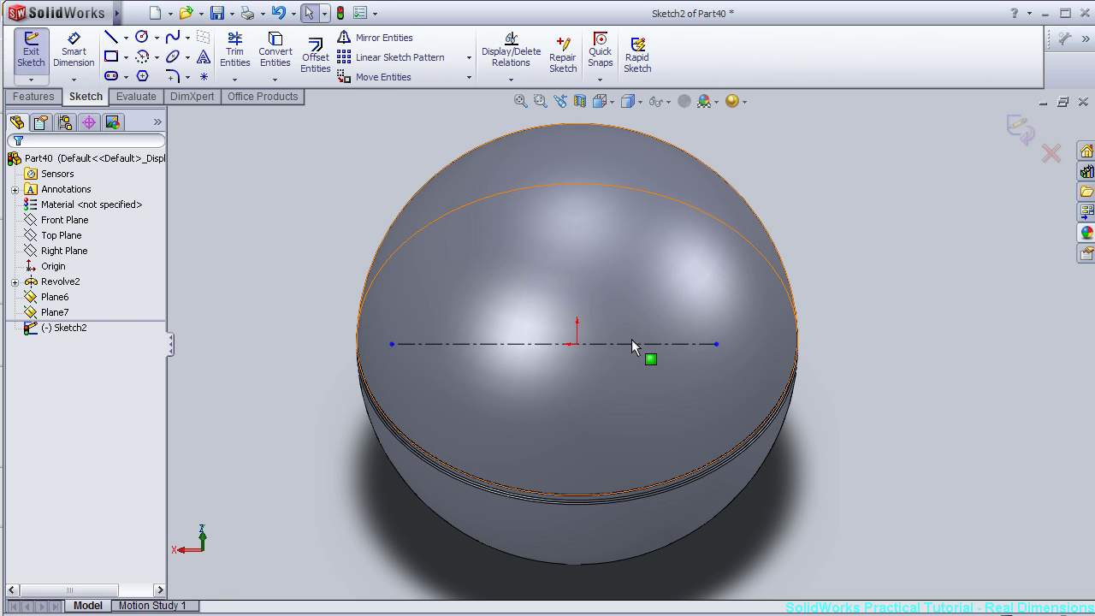
Add 'BOSS' sketch text along the centerline, flipped horizontally, with Use document font unchecked.
left_click(205, 59)
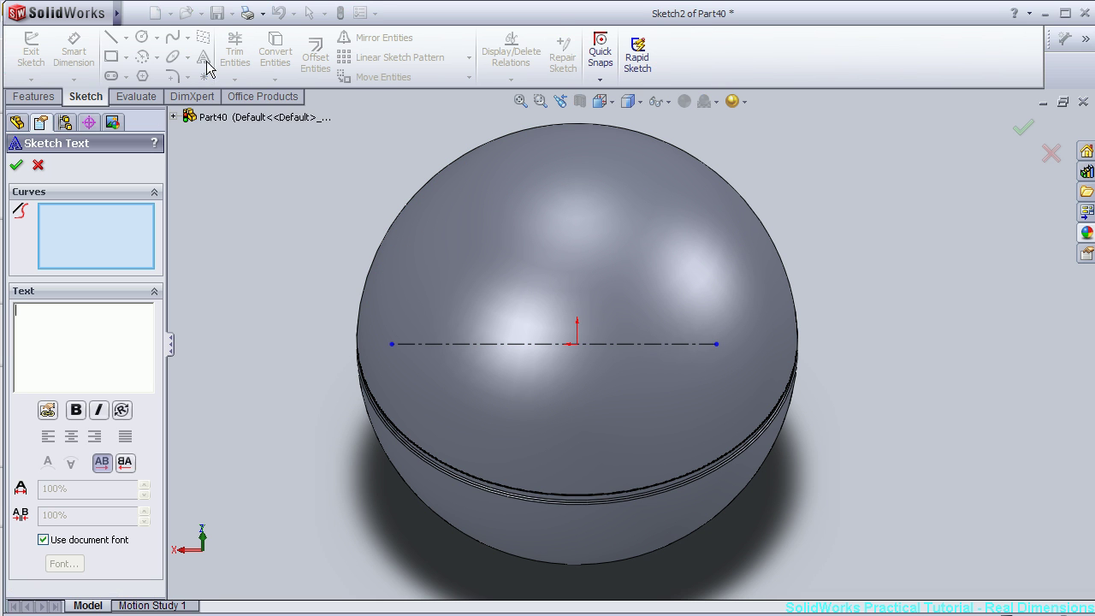
left_click(462, 345)
type("d")
type("BOSS")
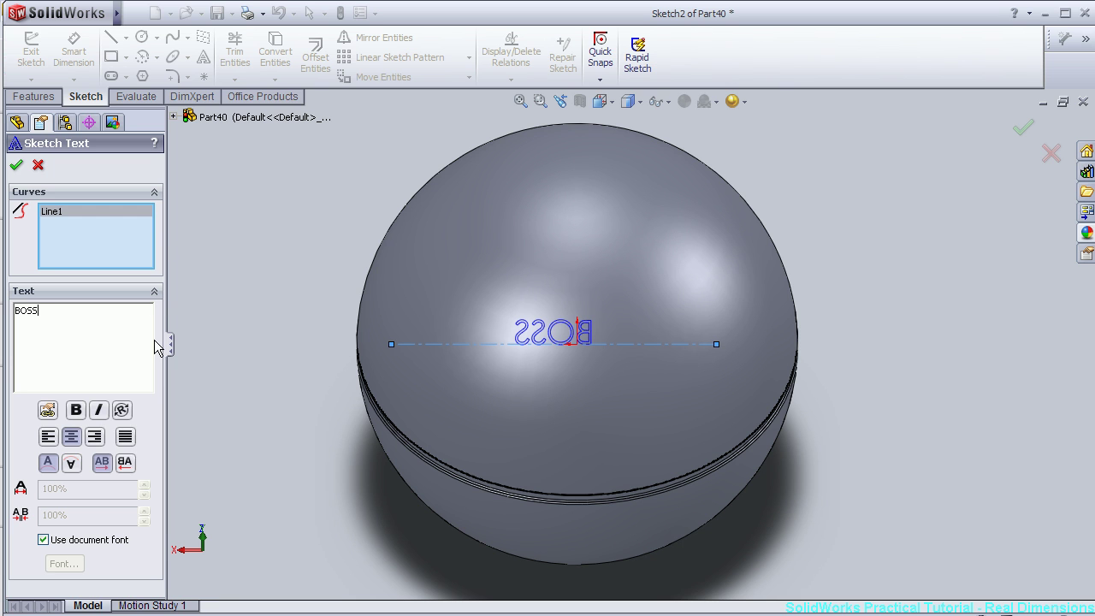
left_click(125, 464)
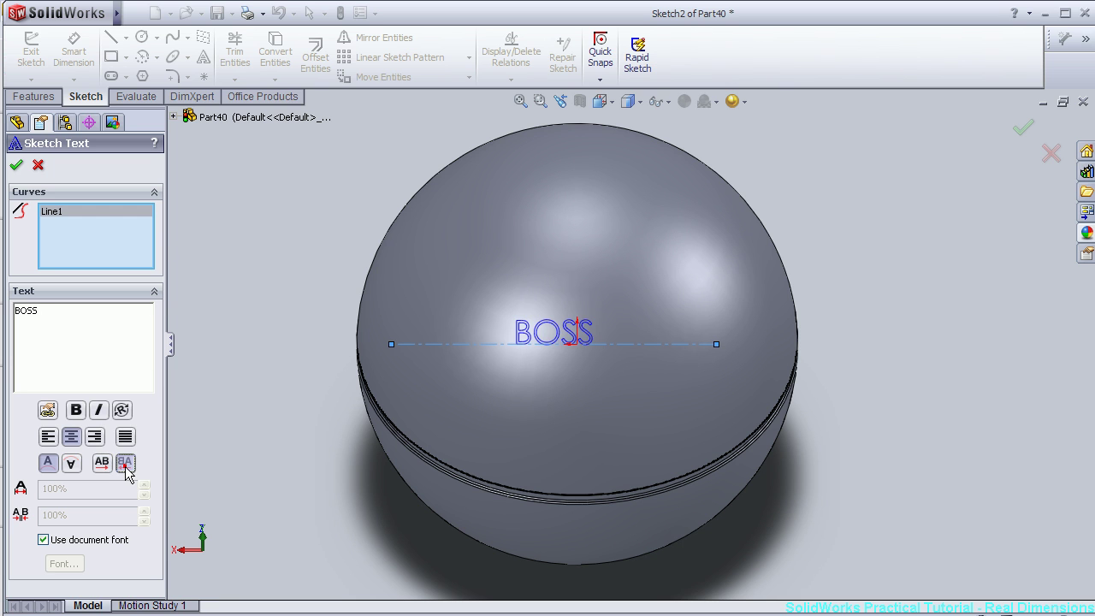
scroll(436, 391, "down", 2)
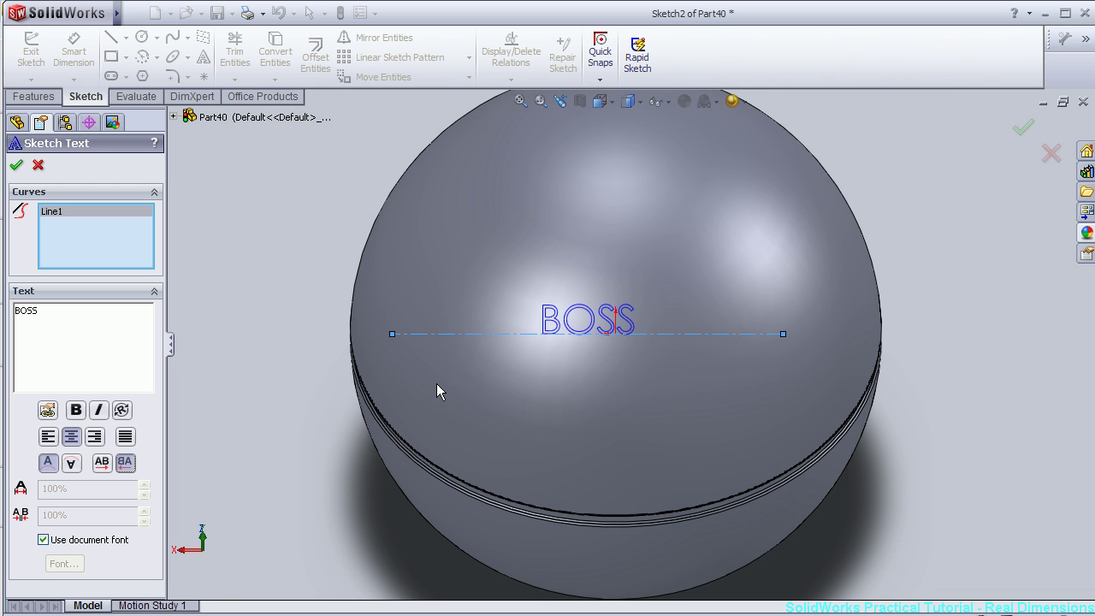
left_click(43, 540)
Change the BOSS text font to Times New Roman with its size measured in points.
left_click(64, 564)
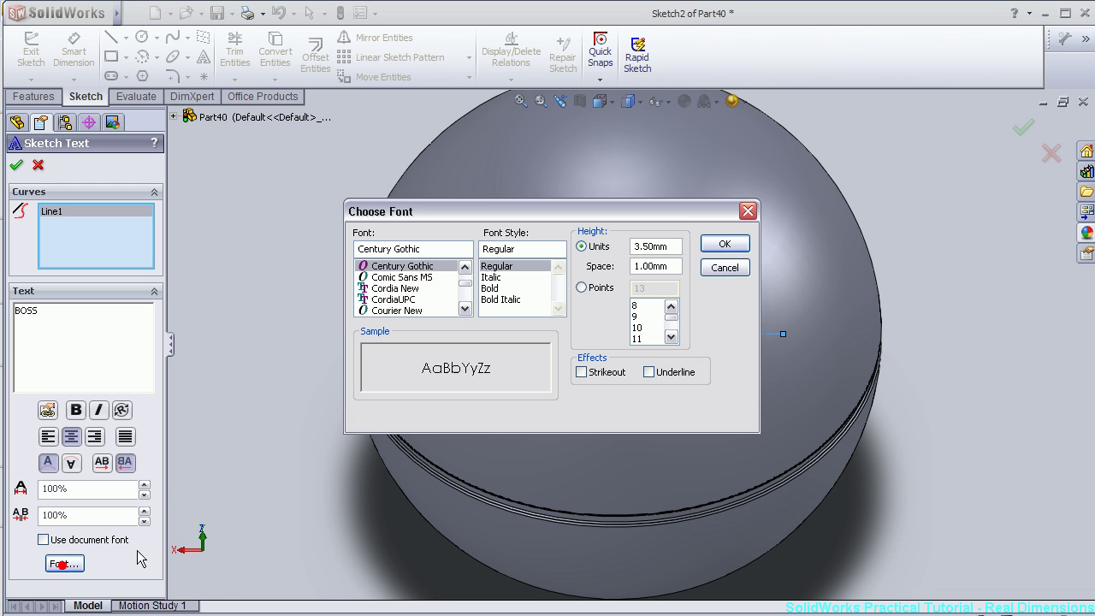
left_click_drag(424, 249, 347, 260)
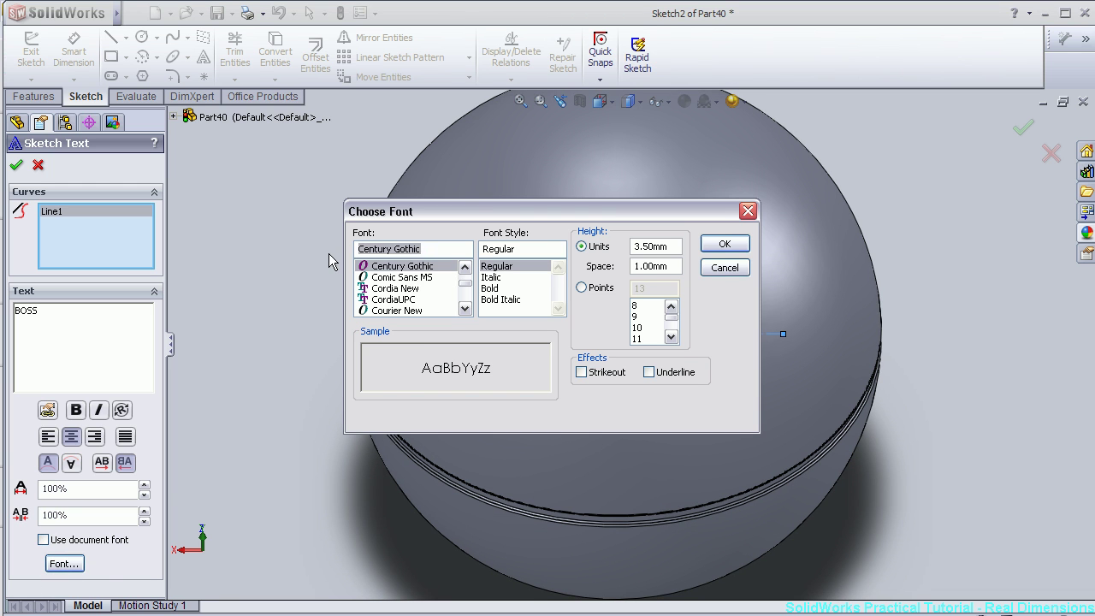
type("T")
left_click(406, 278)
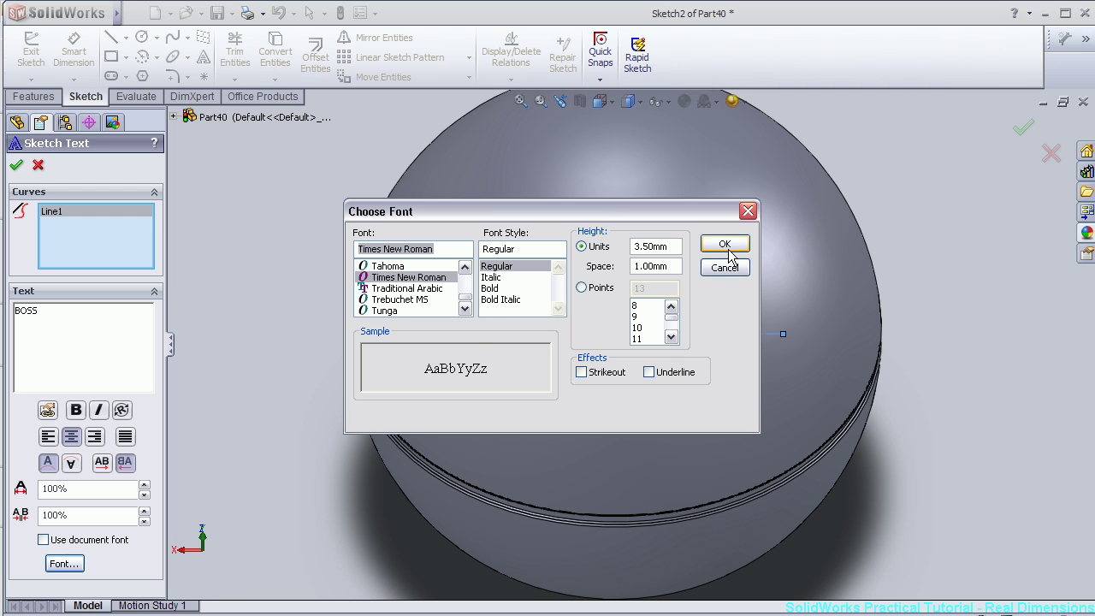
left_click(598, 289)
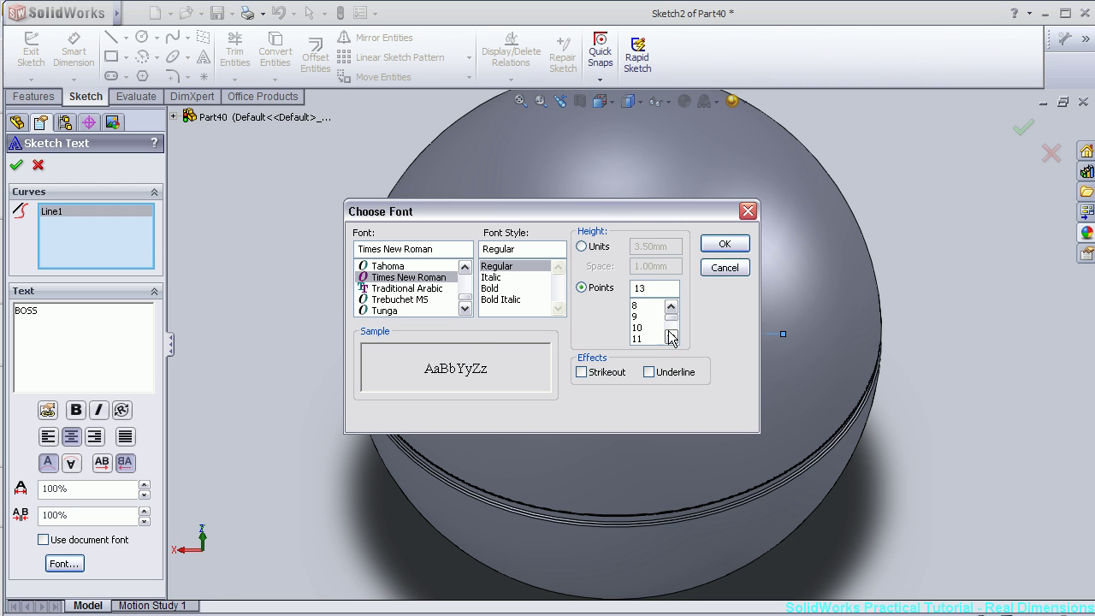
left_click(671, 336)
left_click(647, 338)
key("Return")
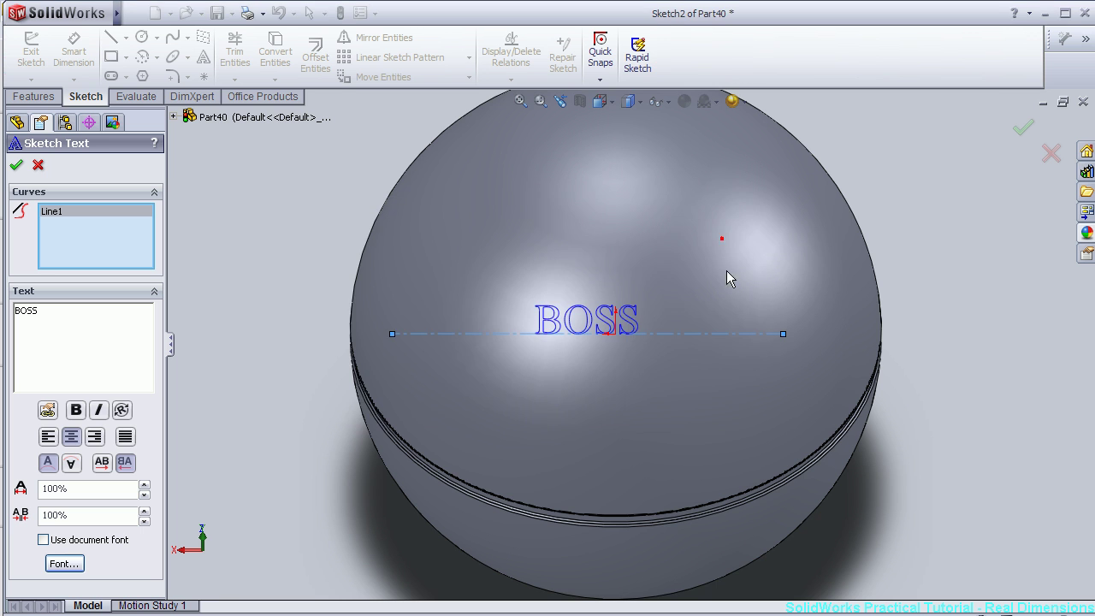
Set the BOSS text size to 16 points and fit the model in view.
mouse_move(639, 360)
middle_mouse_down()
mouse_move(837, 272)
mouse_move(895, 305)
mouse_move(794, 304)
middle_mouse_up()
scroll(734, 299, "down", 2)
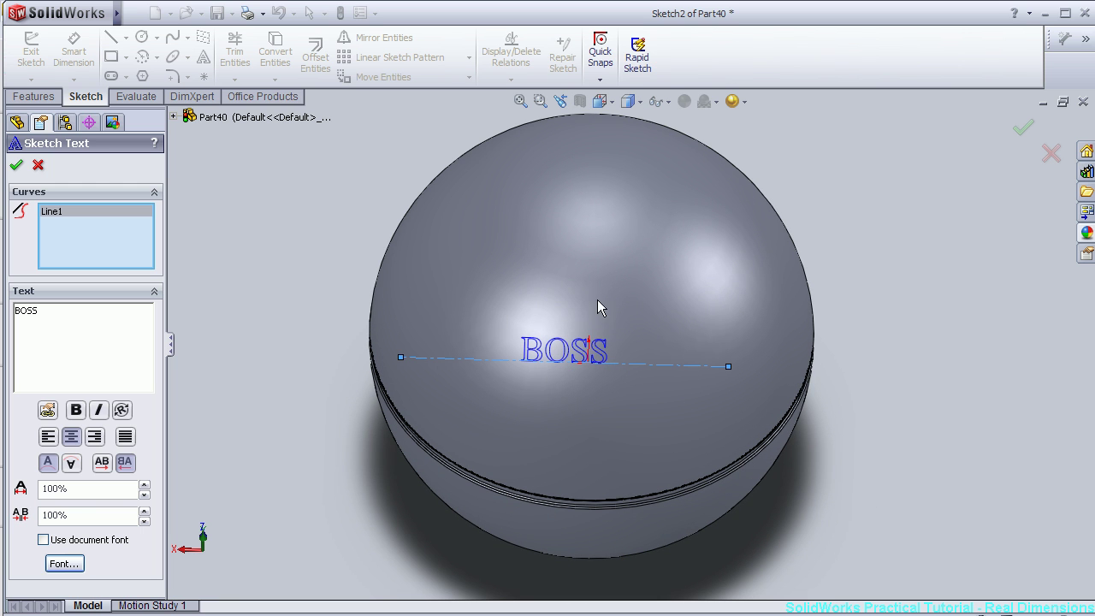
left_click(73, 563)
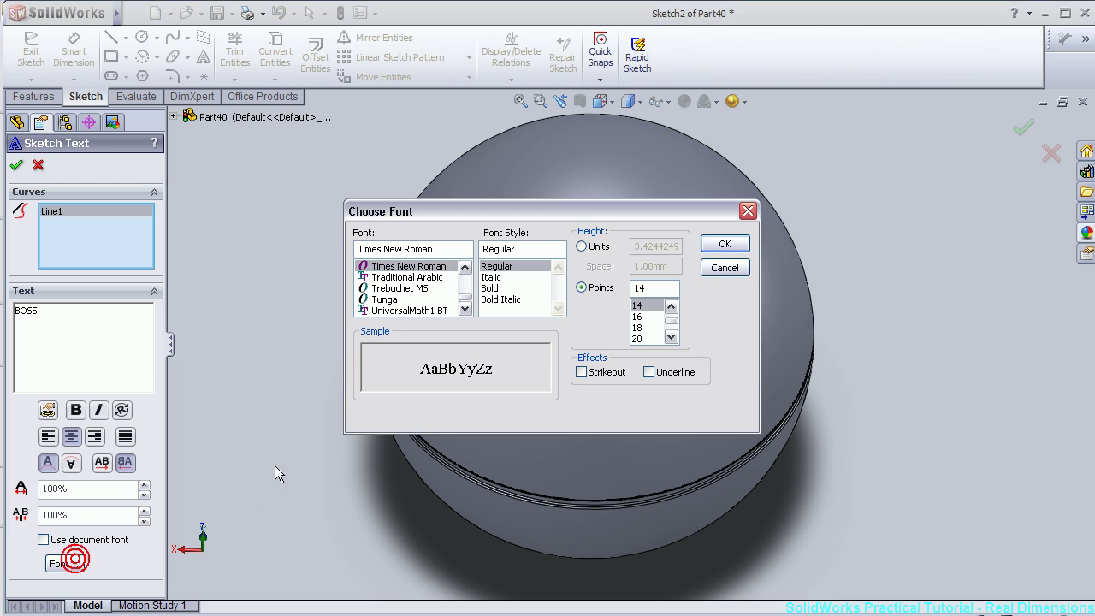
left_click(649, 318)
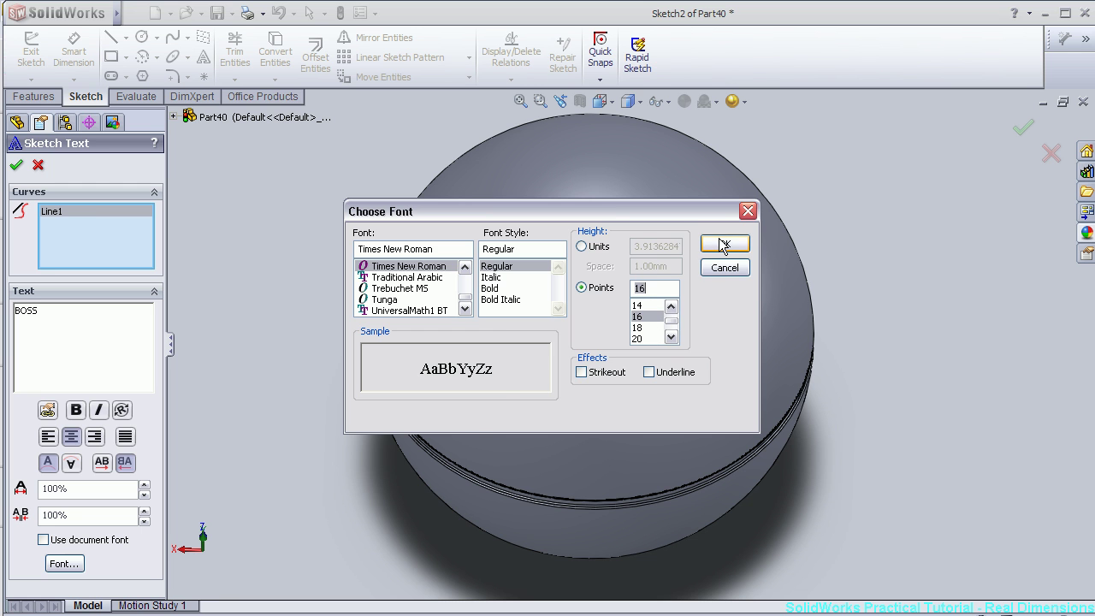
left_click(722, 245)
key("f")
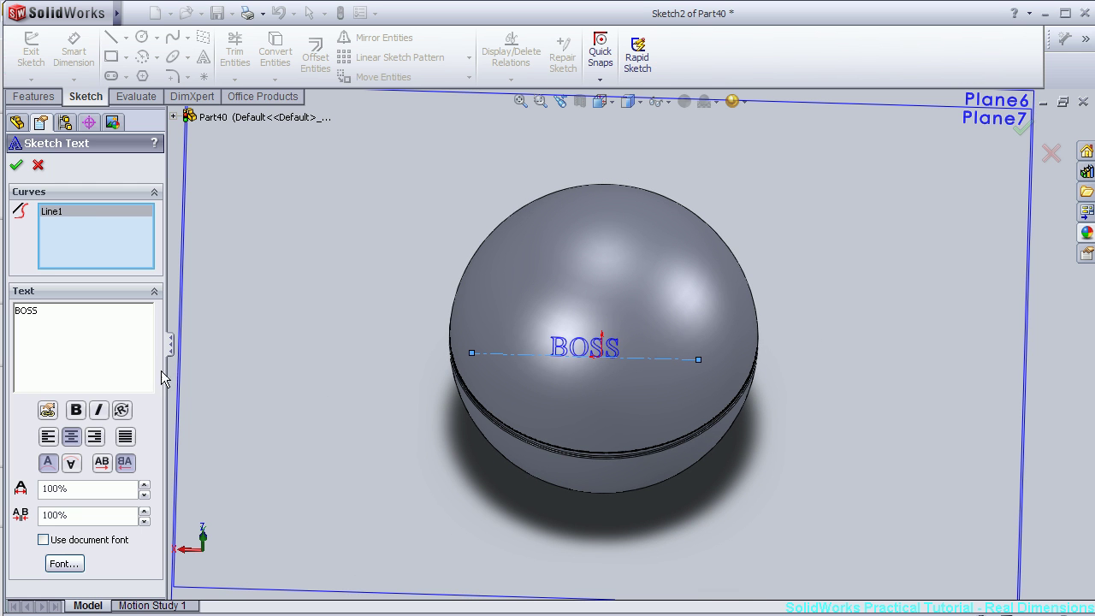
scroll(667, 409, "down", 3)
Zoom and orbit around the sphere to inspect the BOSS text on the centerline.
scroll(610, 367, "down", 1)
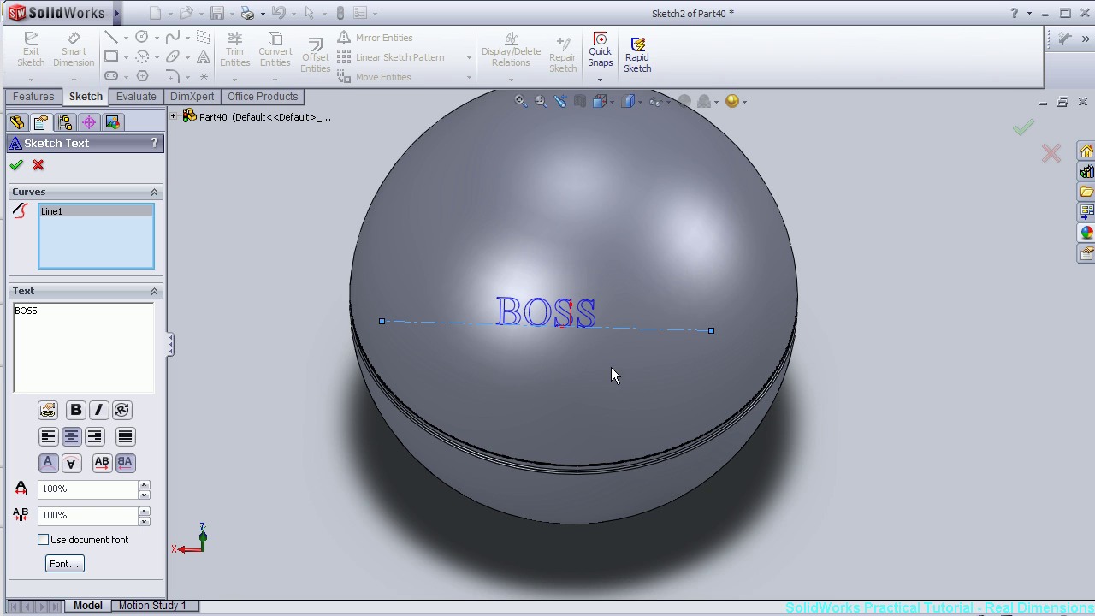
scroll(610, 374, "down", 1)
scroll(547, 361, "down", 1)
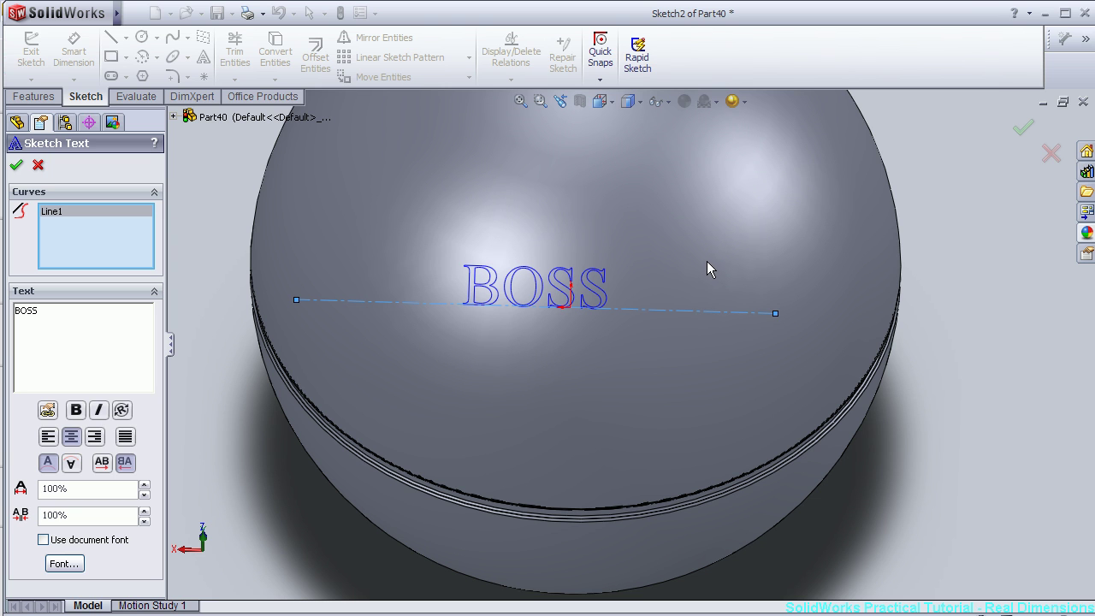
scroll(424, 284, "down", 1)
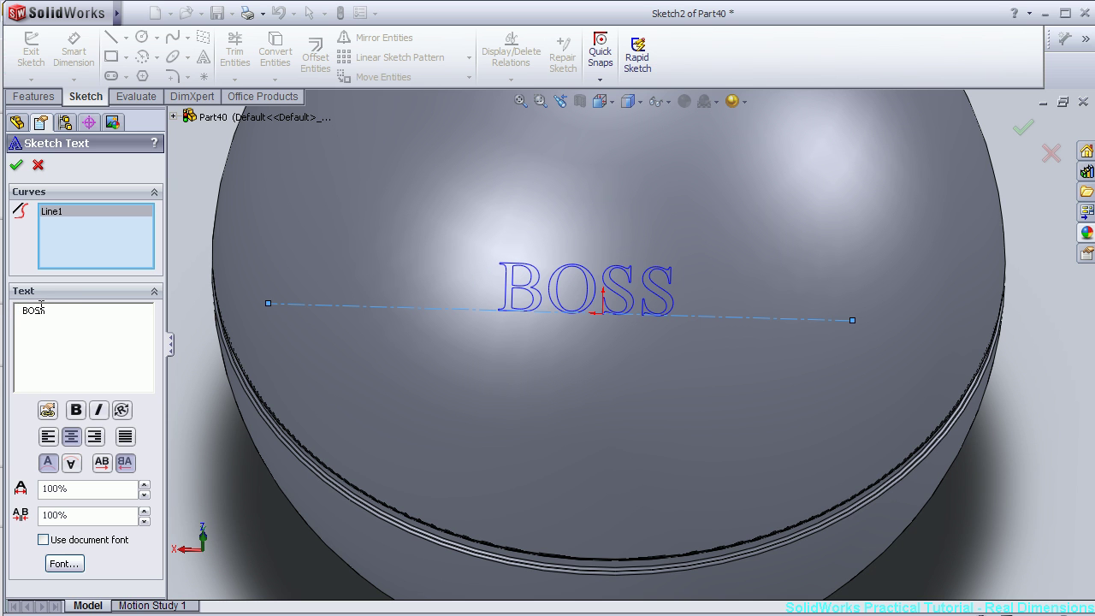
middle_click_drag(565, 363, 590, 348)
middle_click_drag(591, 348, 587, 347)
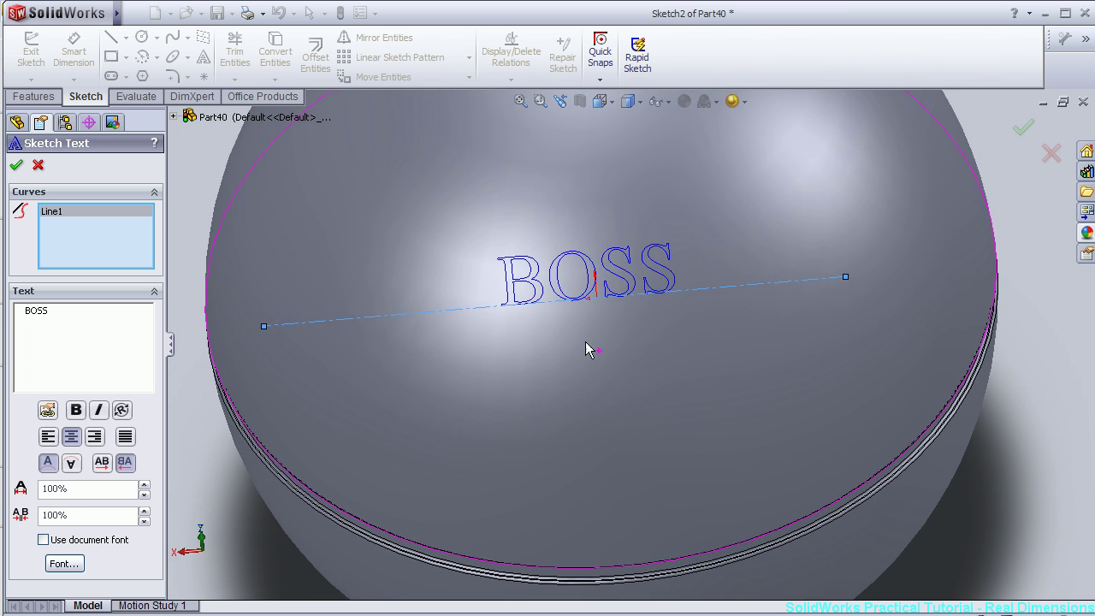
Confirm the BOSS sketch text and turn the view normal to the sketch plane.
left_click(15, 171)
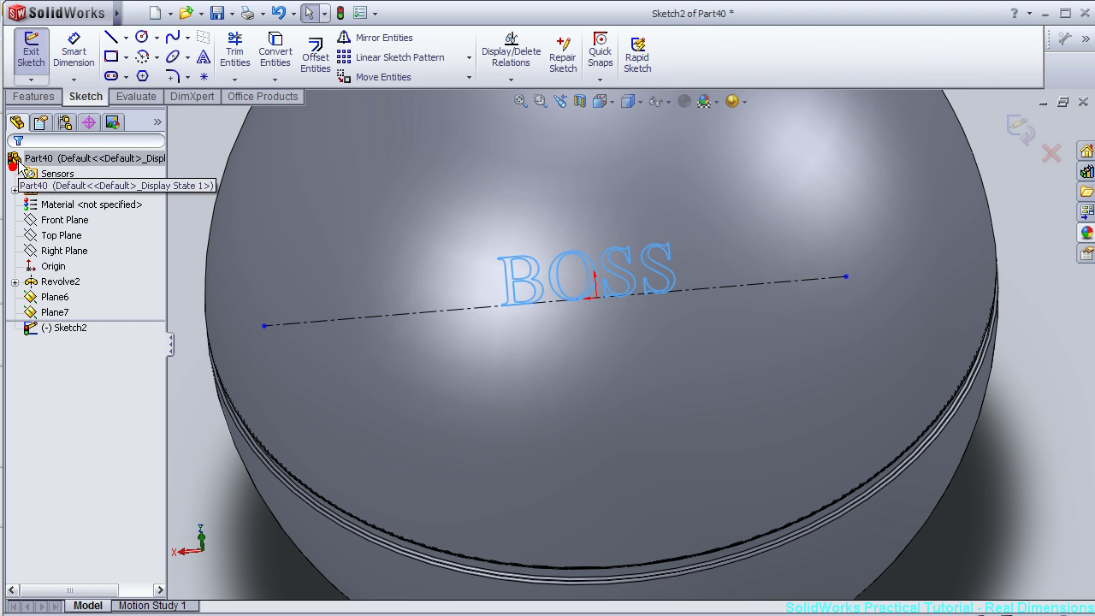
middle_click_drag(549, 316, 552, 325)
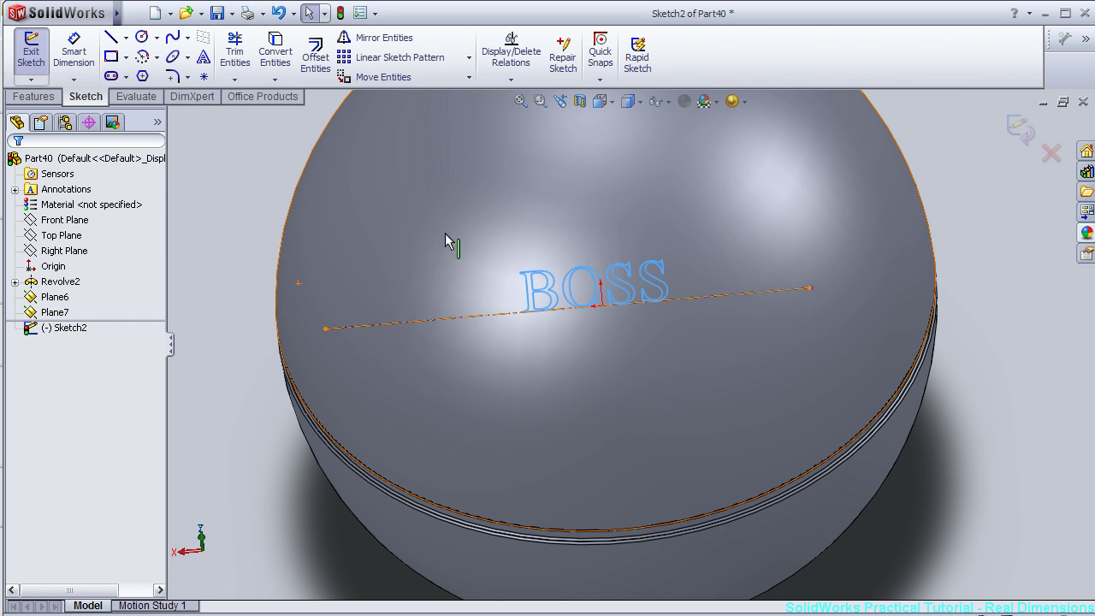
left_click(126, 37)
left_click(150, 74)
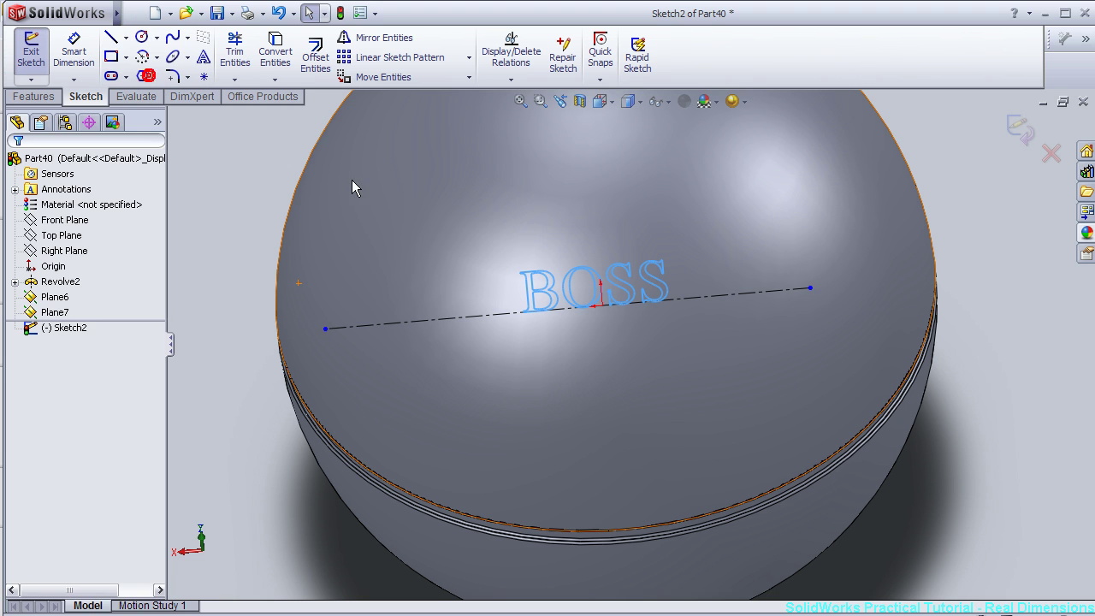
key("space")
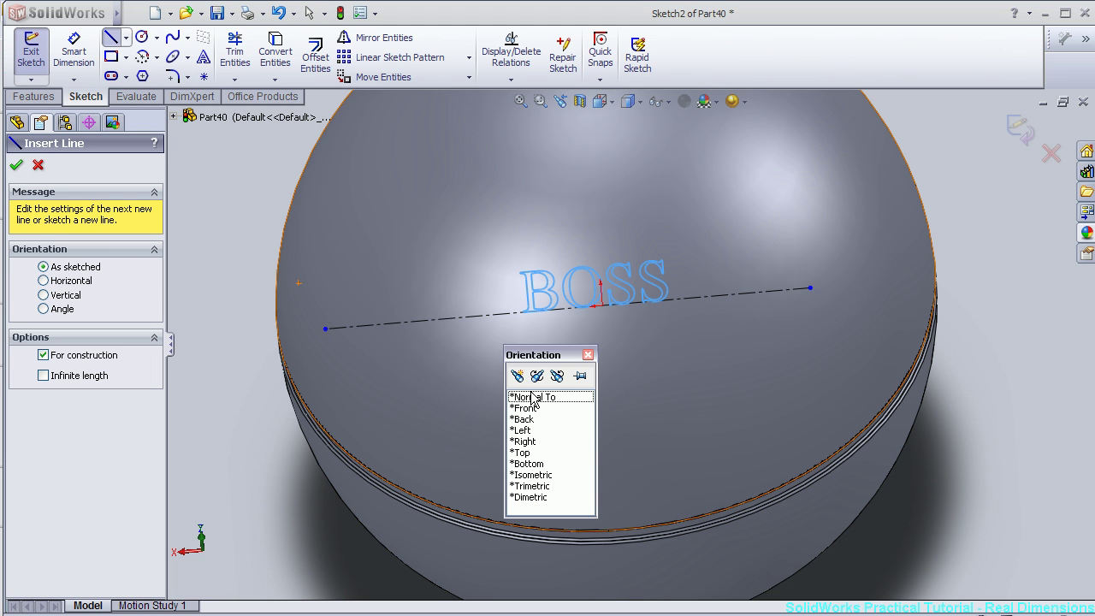
left_click(533, 393)
key("space")
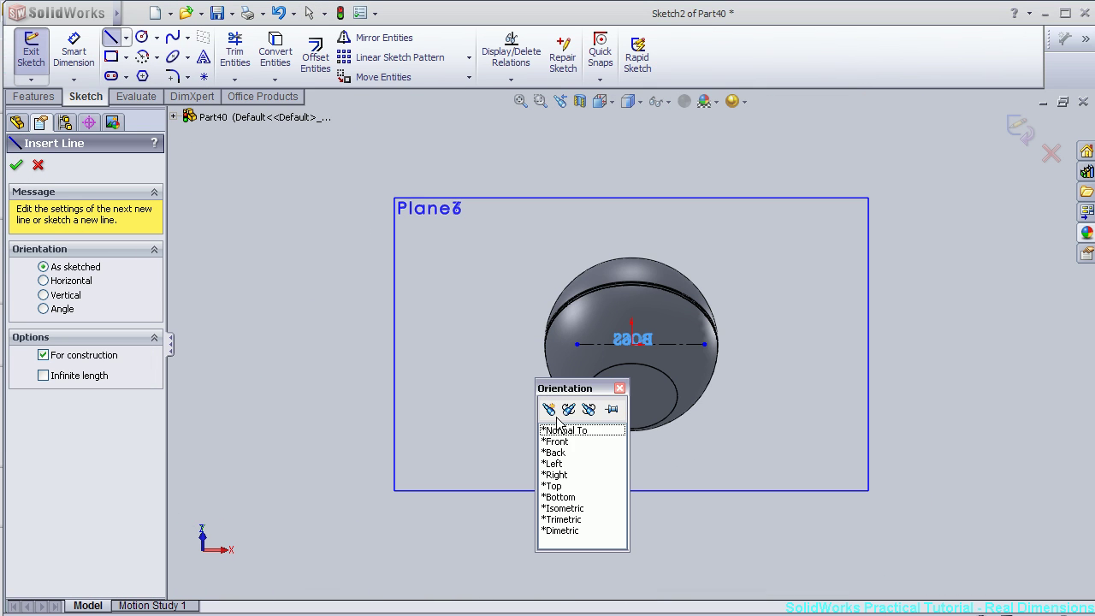
left_click(550, 431)
Draw a shorter horizontal centerline below BOSS.
scroll(654, 399, "down", 2)
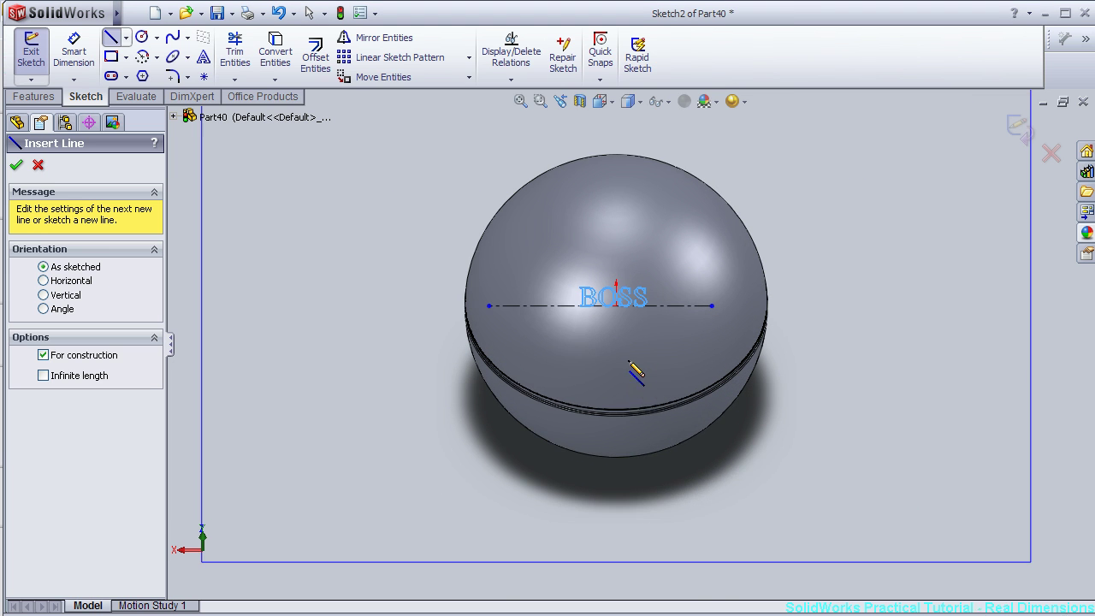
scroll(641, 371, "down", 2)
scroll(536, 312, "down", 1)
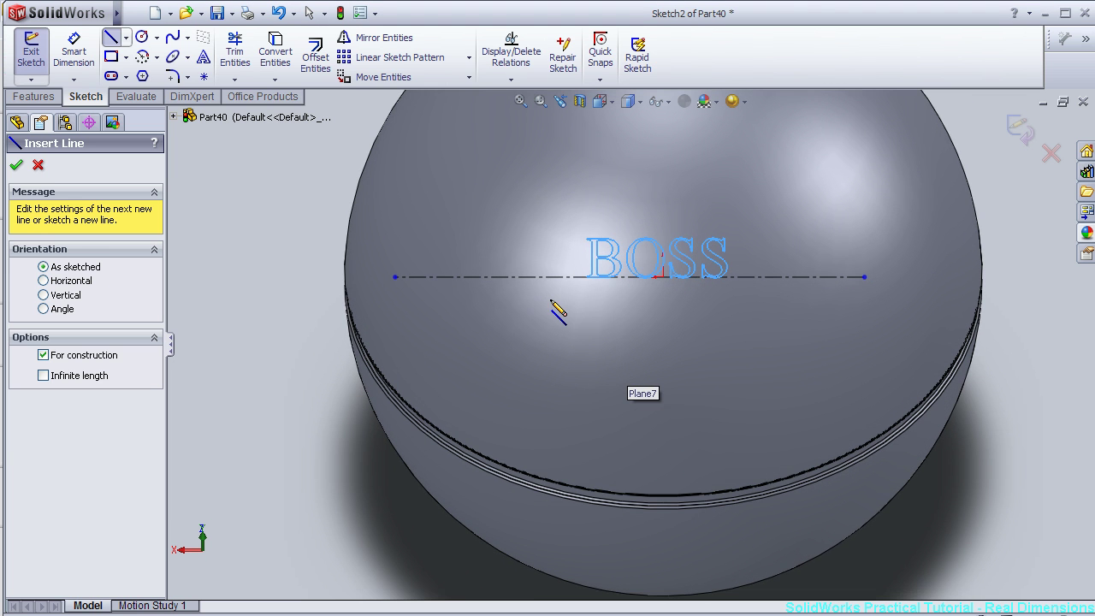
left_click(661, 277)
left_click(662, 300)
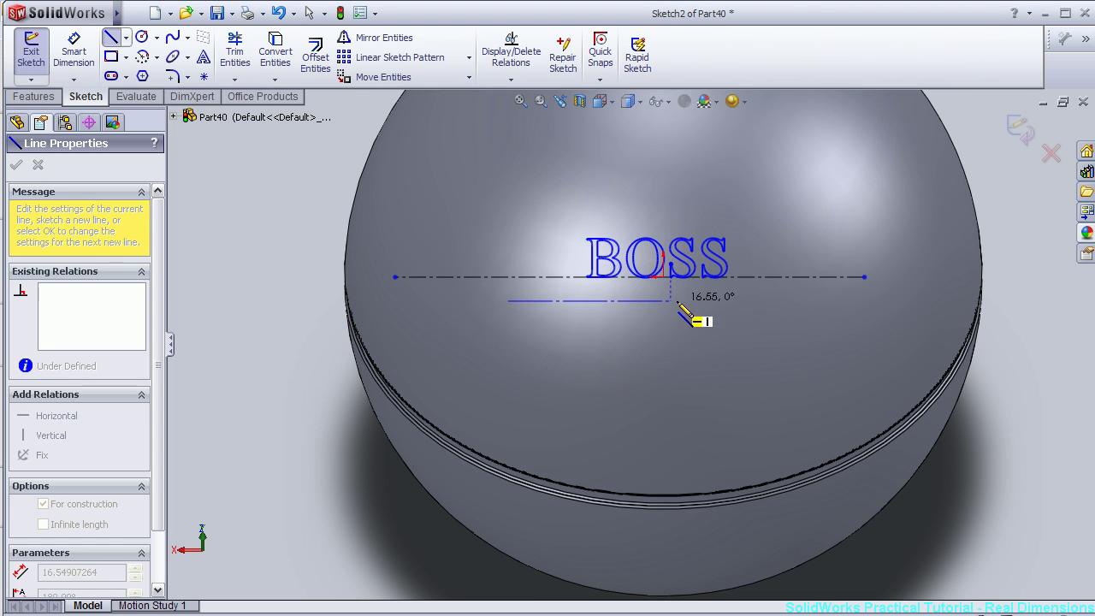
left_click(817, 300)
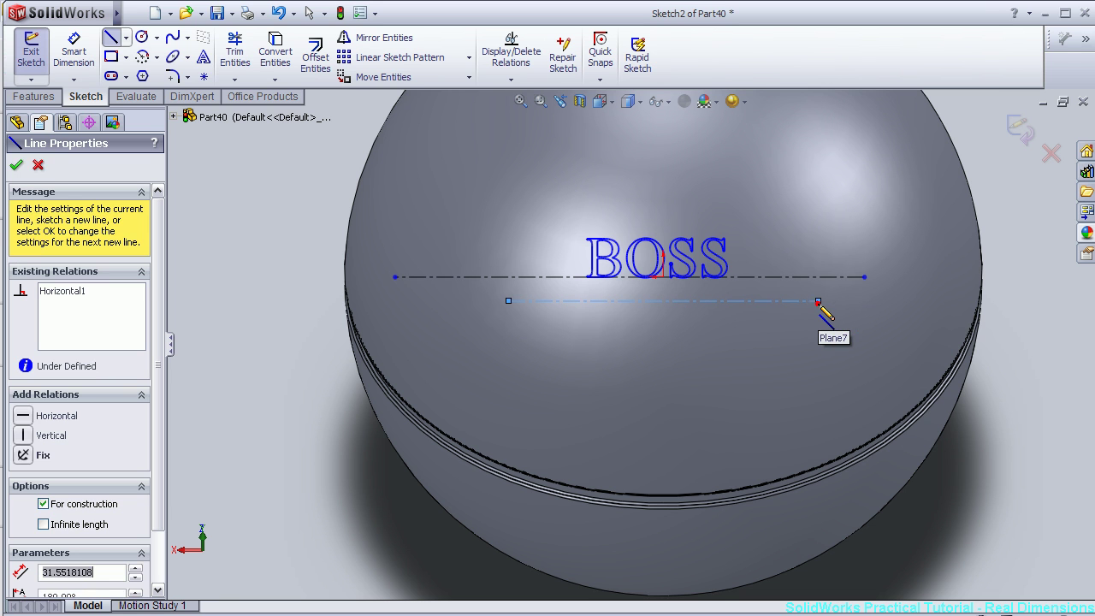
key("Escape")
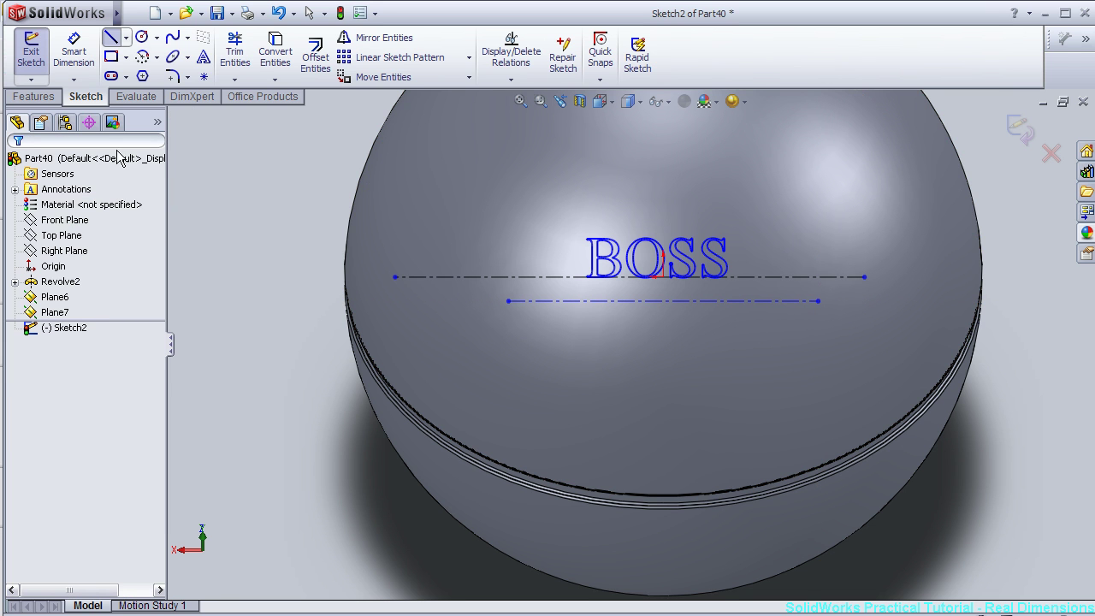
Draw a vertical centerline crossing BOSS and the lower centerline.
left_click(203, 57)
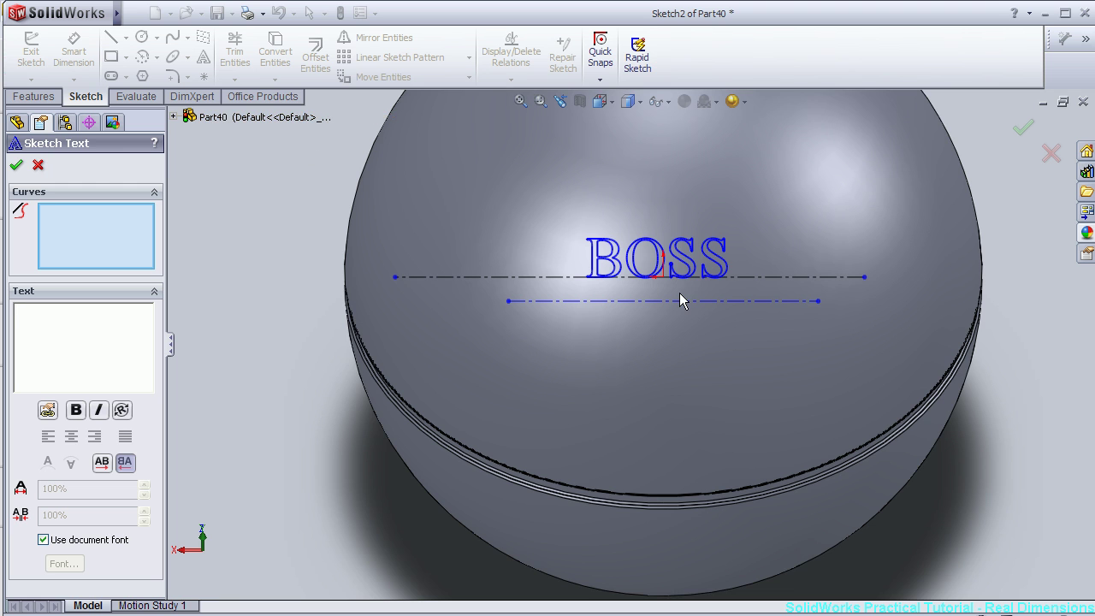
scroll(681, 299, "down", 2)
key("Escape")
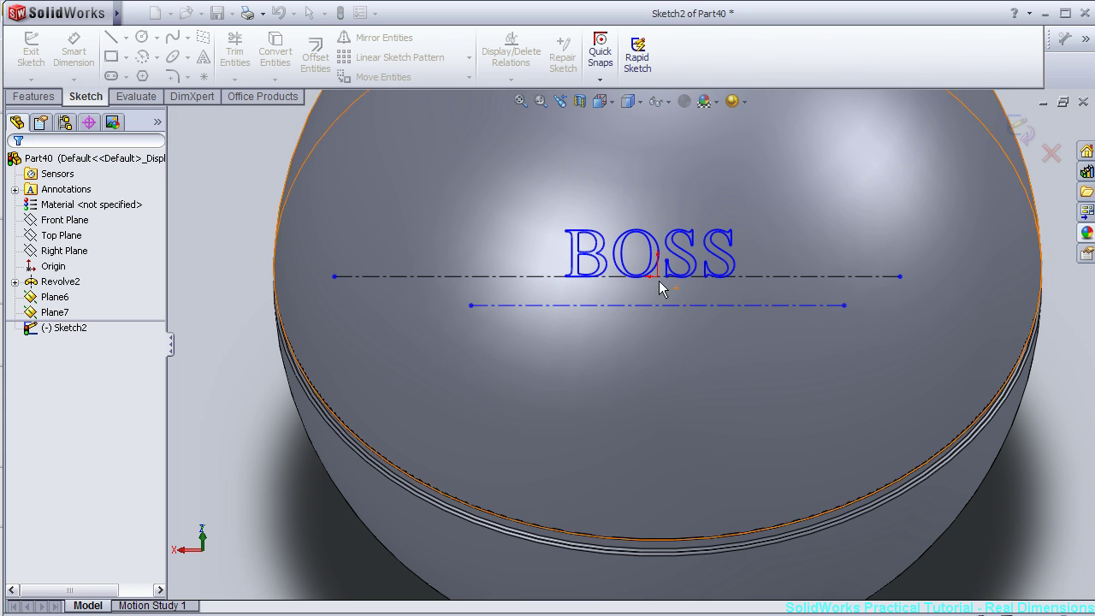
left_click(126, 39)
left_click(139, 74)
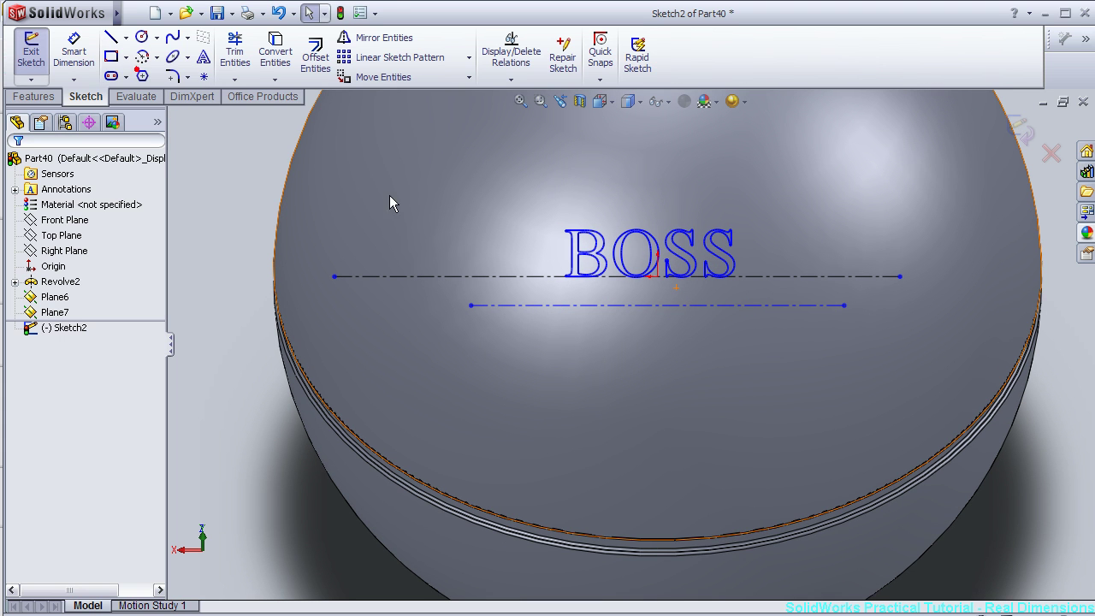
left_click(562, 211)
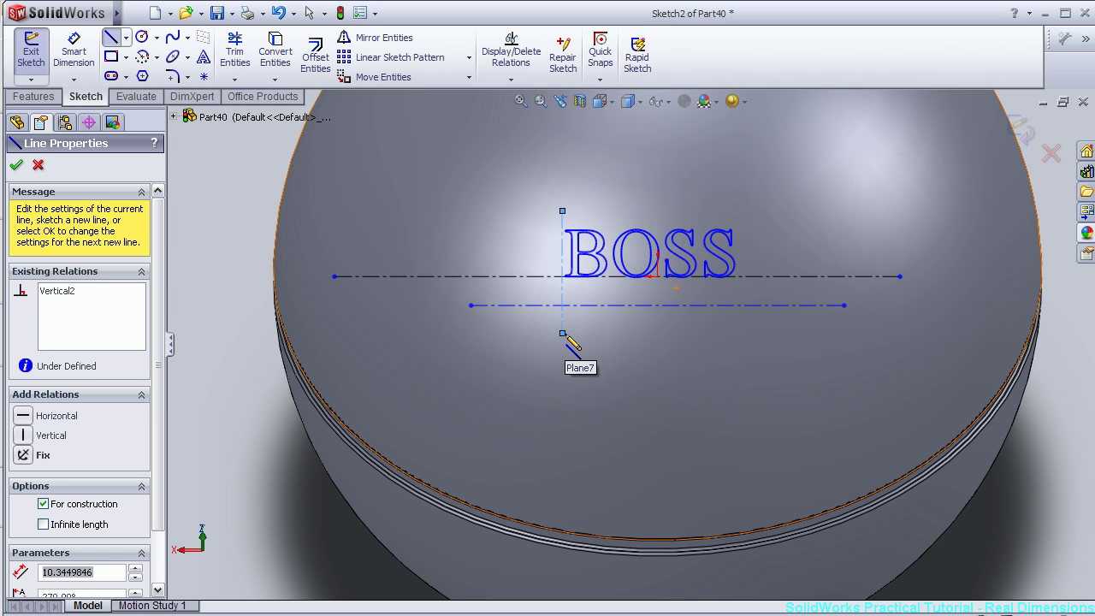
key("Escape")
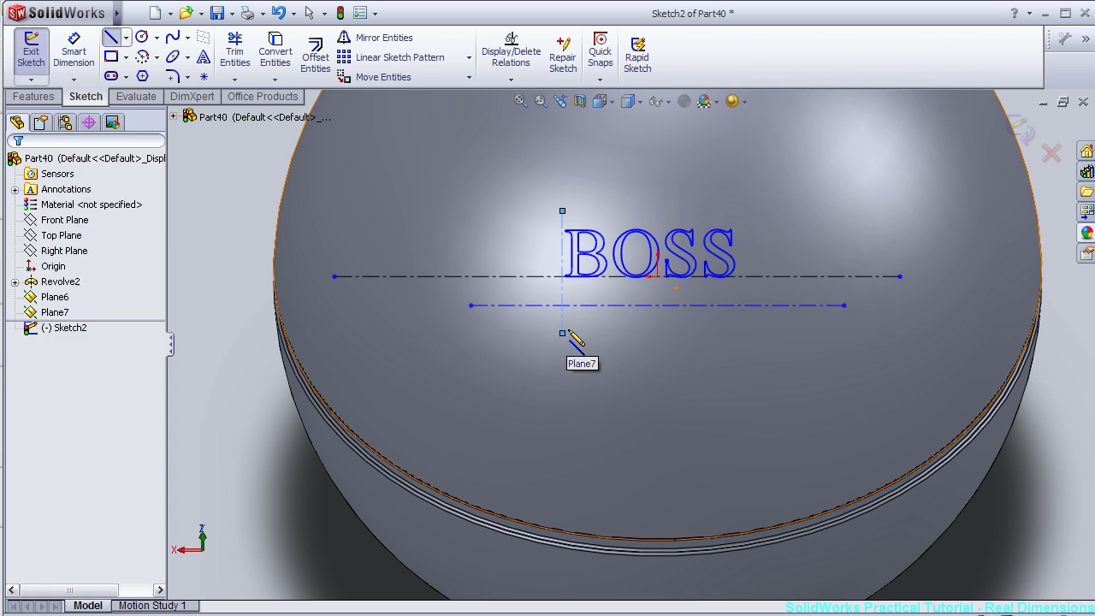
left_click(204, 57)
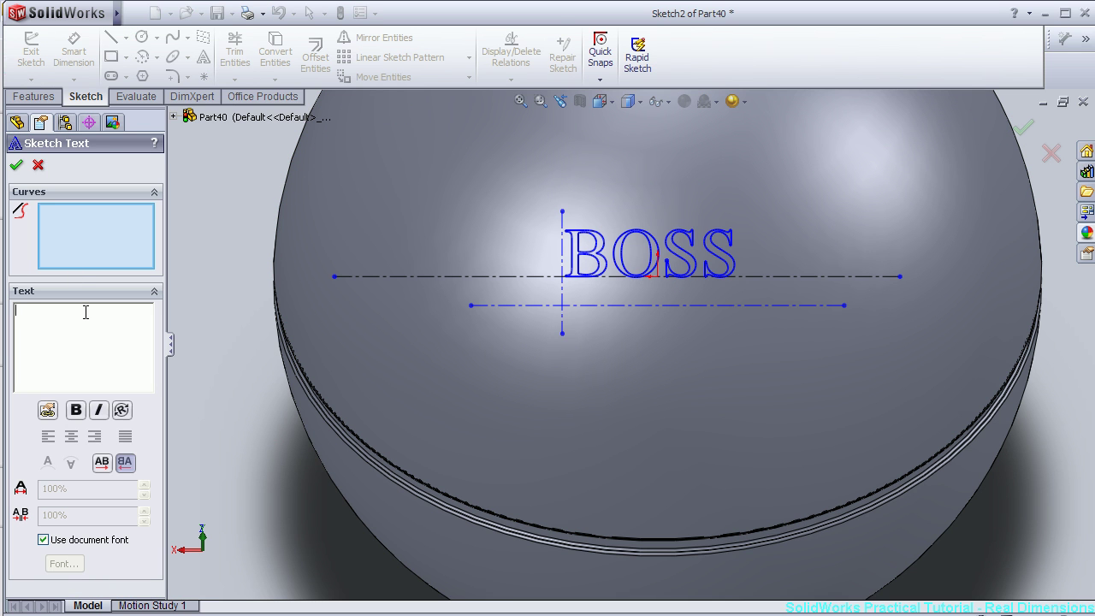
Enter sketch text 'HUG' on the lower horizontal centerline and flip it.
type("HUGO")
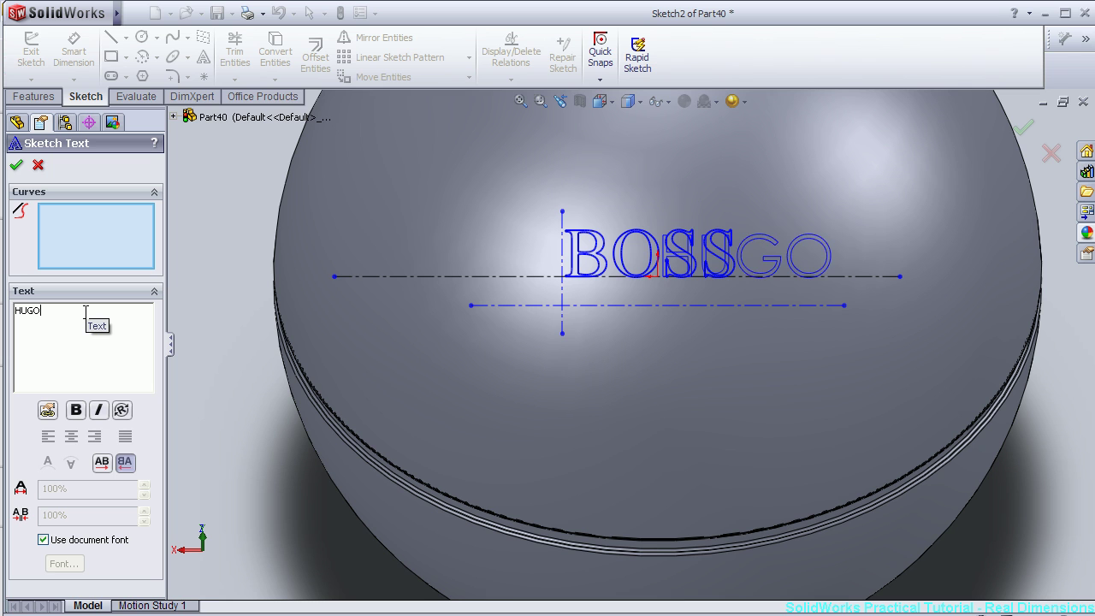
key("BackSpace")
key("BackSpace")
key("BackSpace")
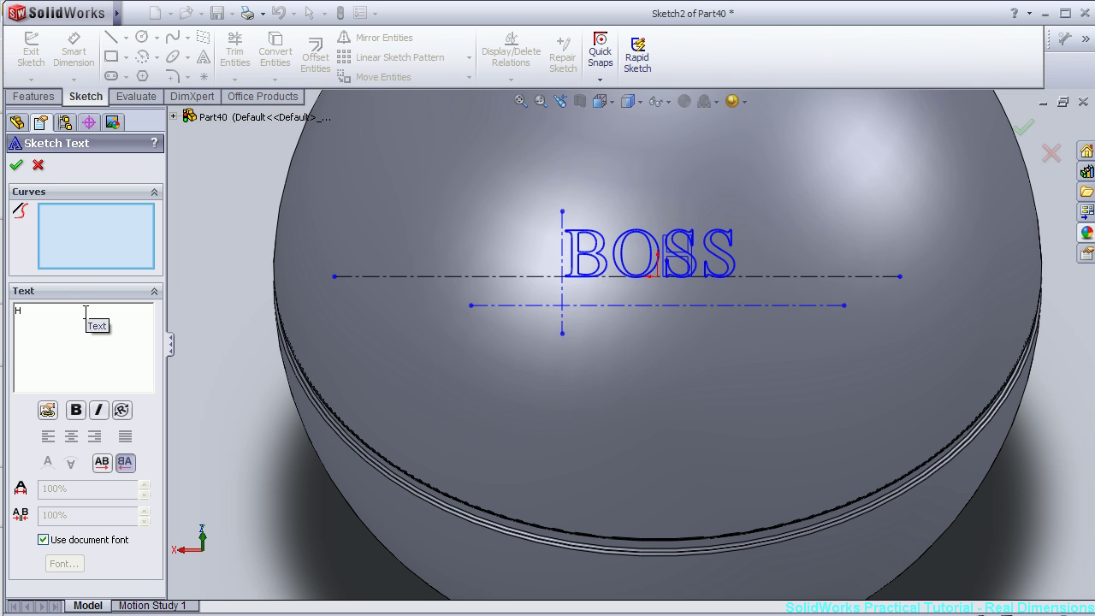
left_click(494, 305)
left_click(562, 305)
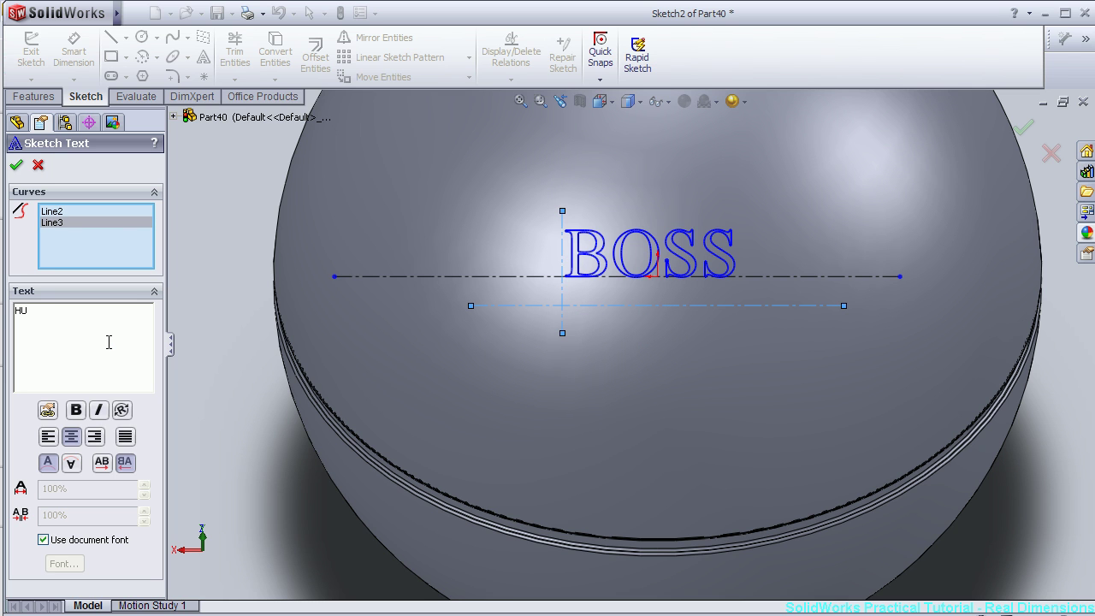
double_click(36, 306)
key("BackSpace")
type("HU")
key("Delete")
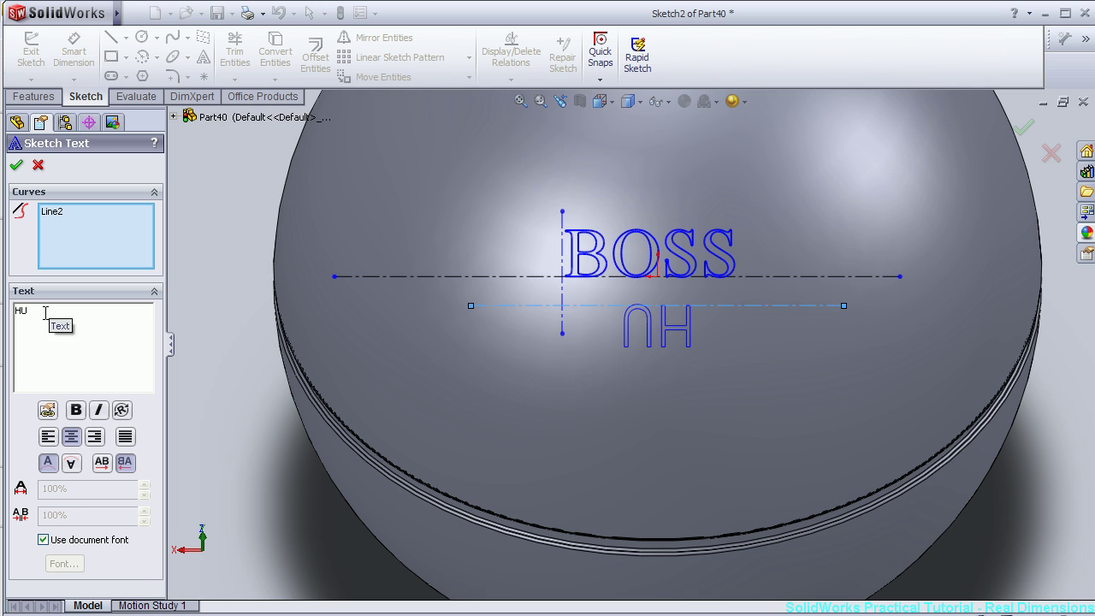
key("g")
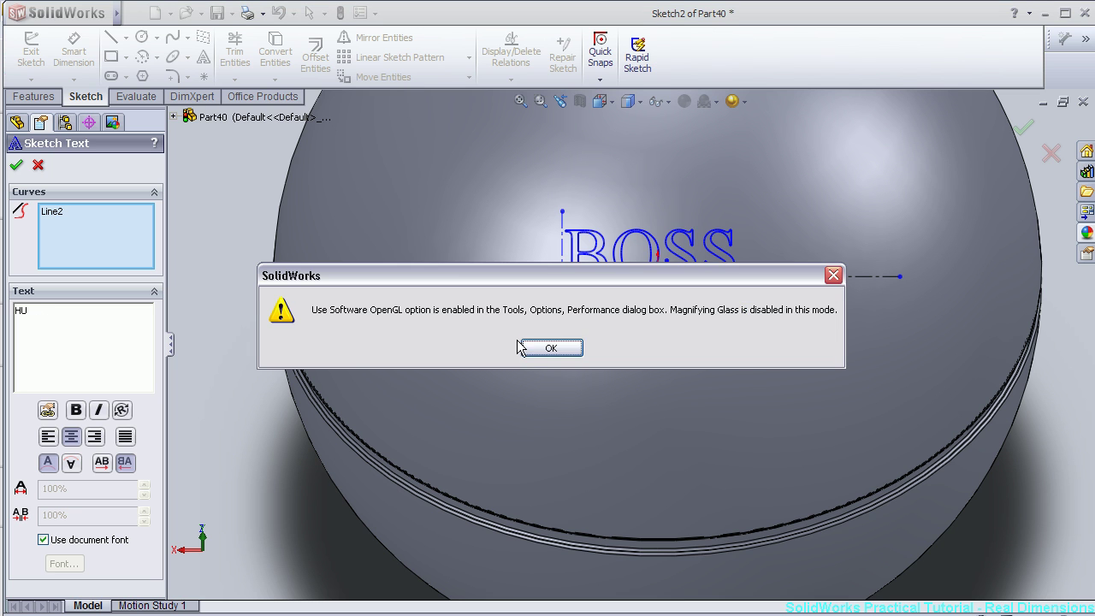
left_click(529, 344)
left_click(73, 312)
type("G")
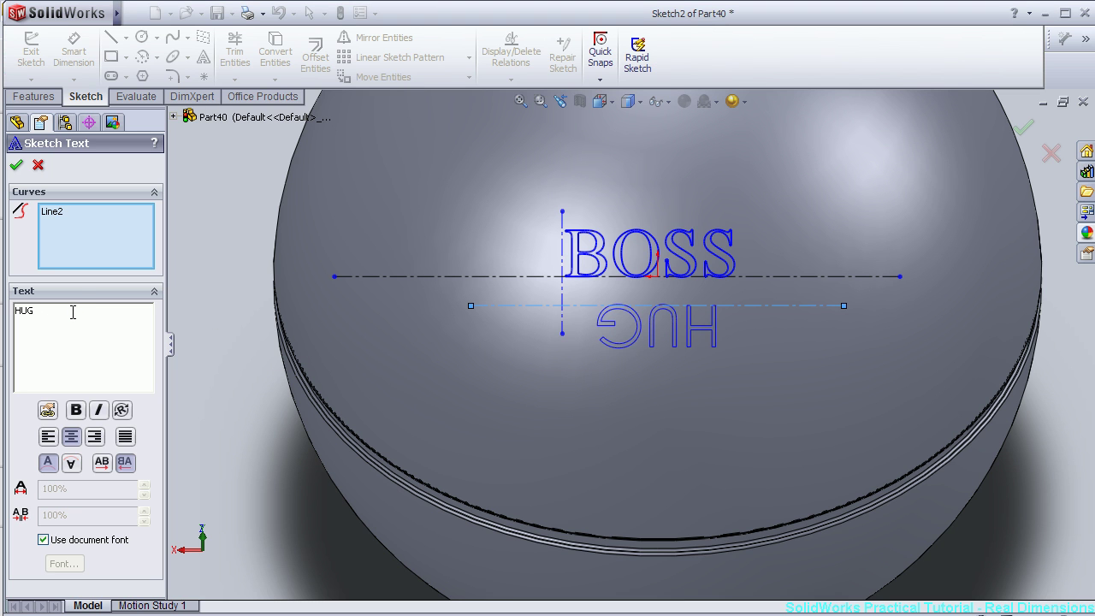
left_click(101, 463)
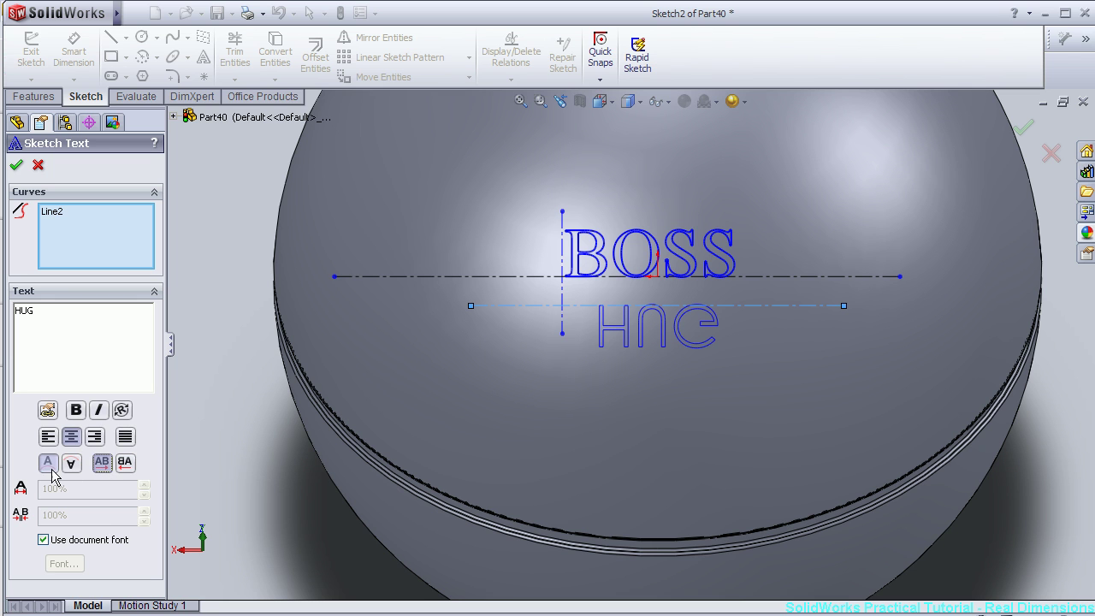
Try the Sketch Text flip and alignment options, choosing Full Justify so HUG spans the lower centerline.
left_click(123, 462)
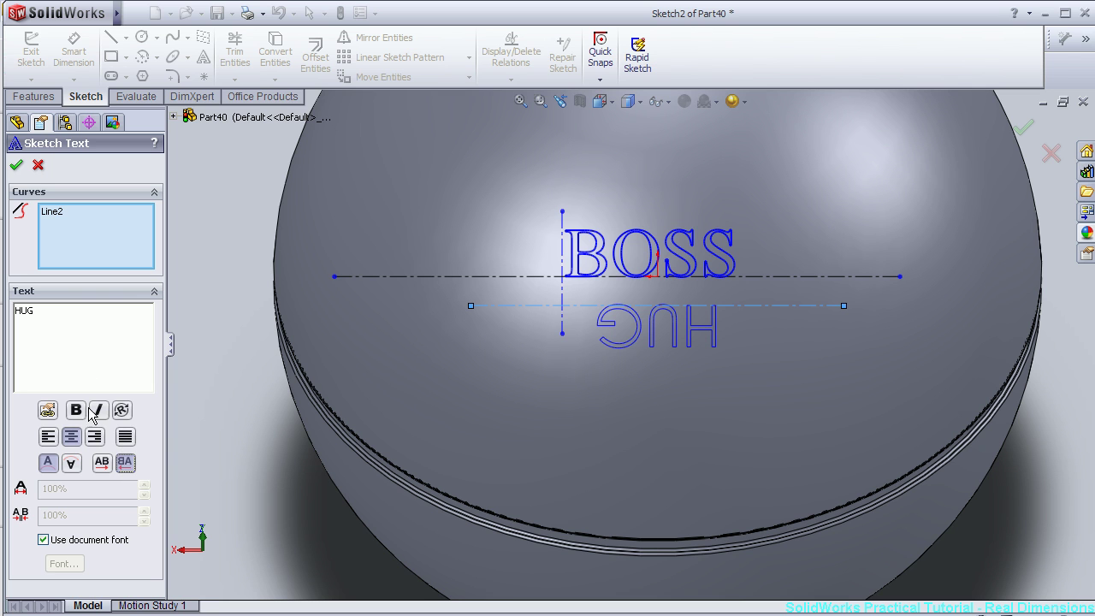
left_click(51, 437)
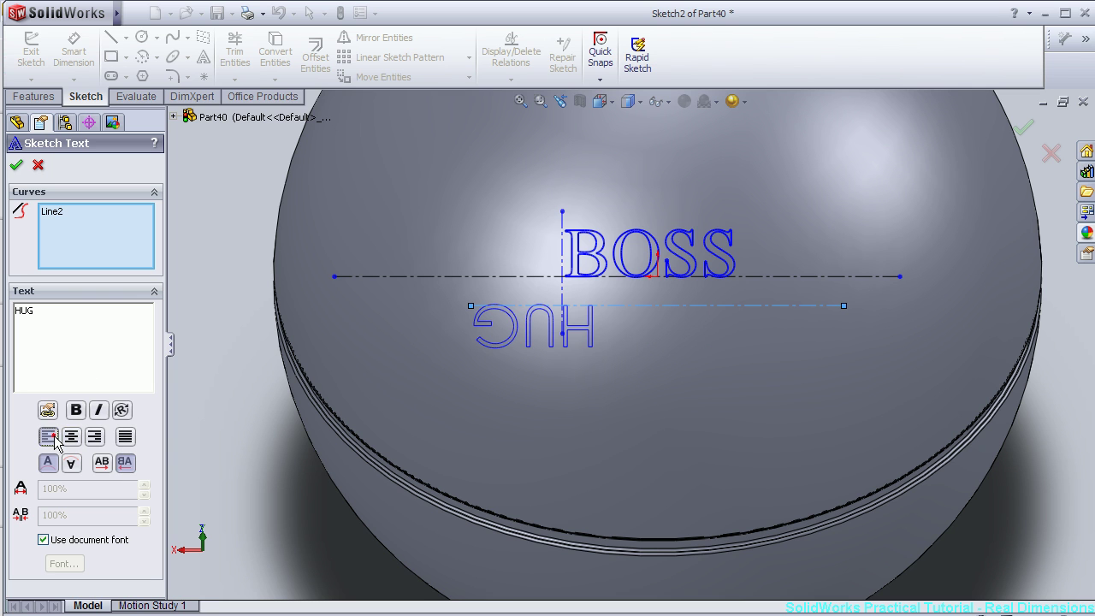
left_click(72, 437)
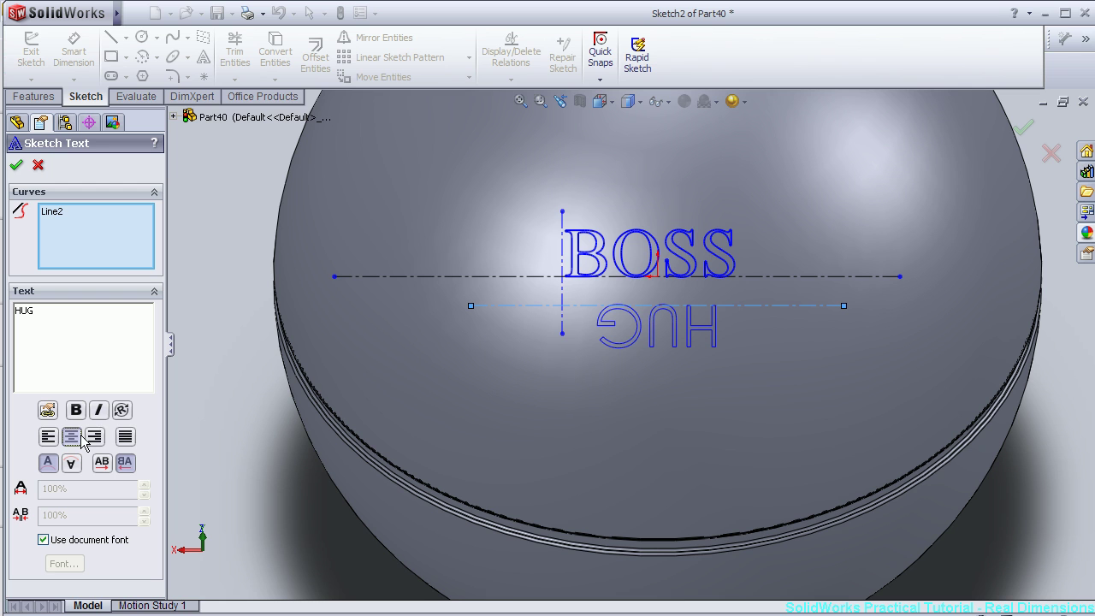
left_click(125, 438)
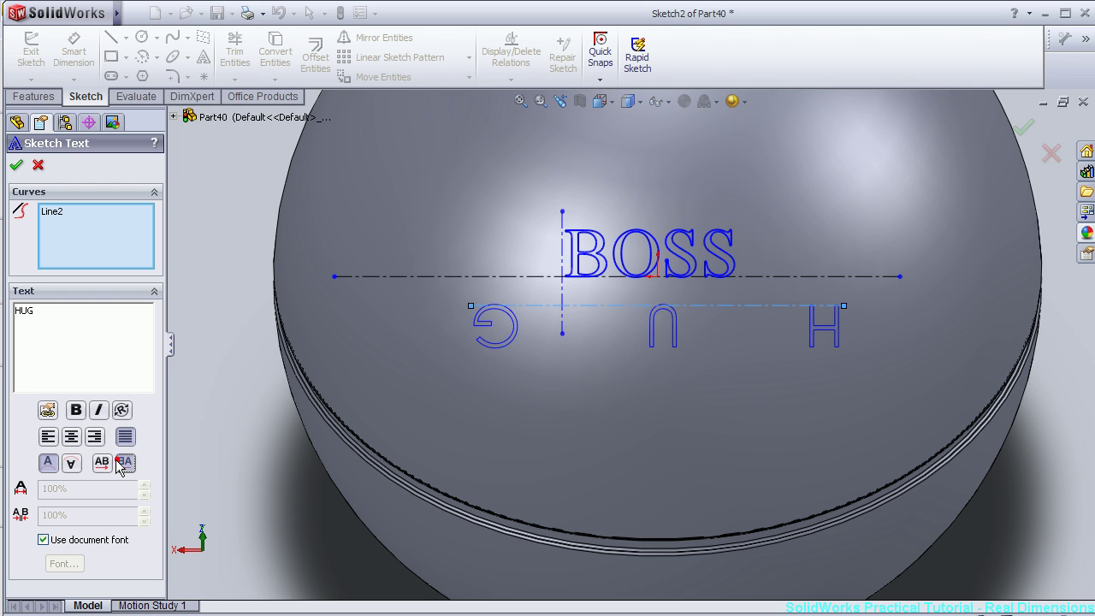
left_click(103, 464)
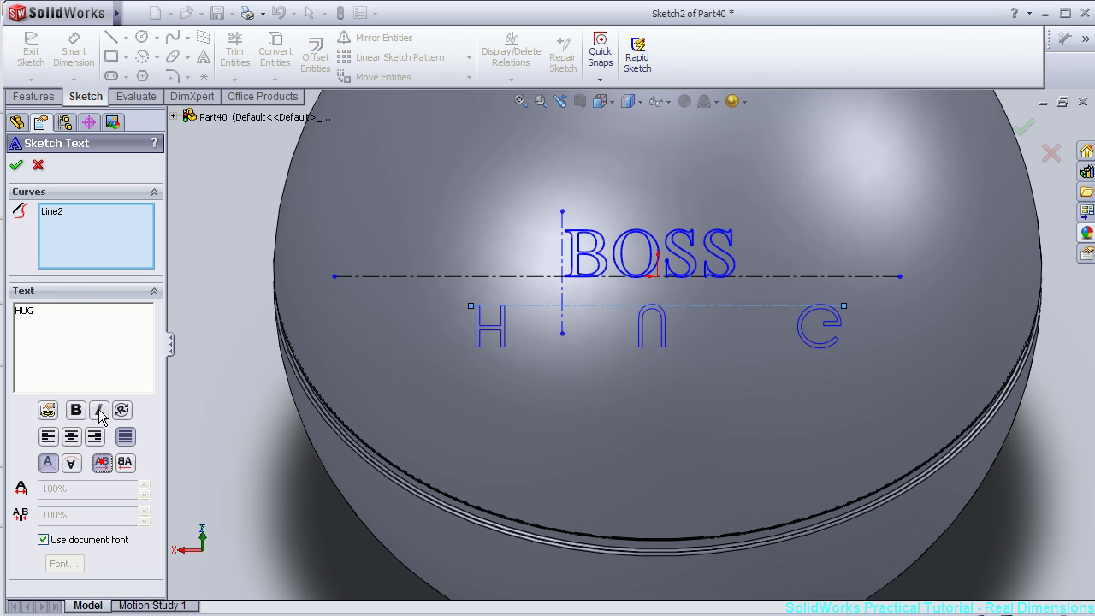
left_click(59, 215)
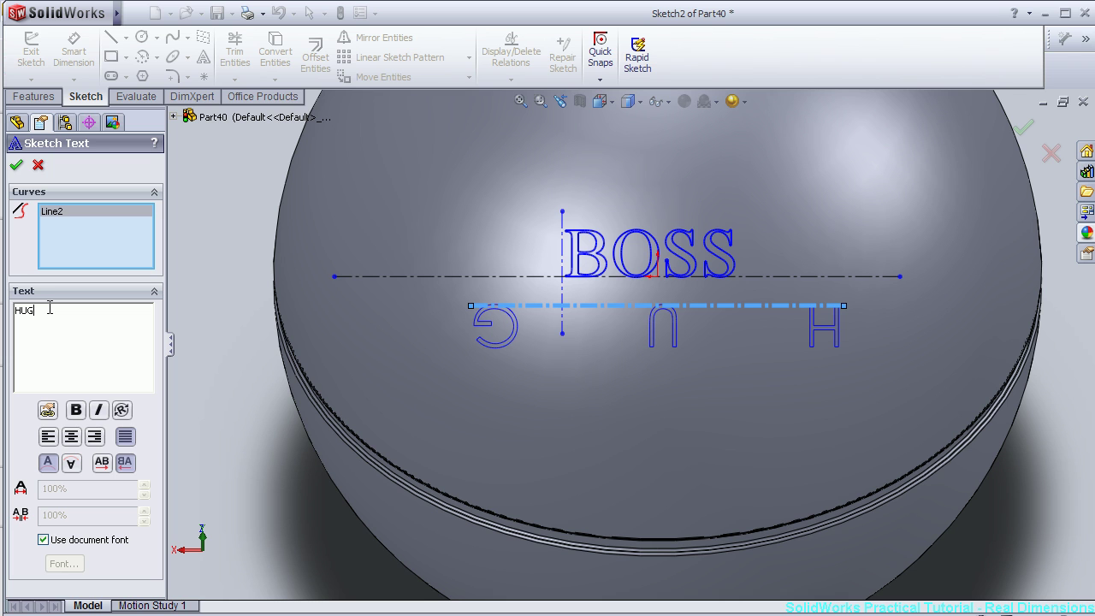
Extend the text to 'HUGO BOSS' and flip it to read left to right above the line.
type("O")
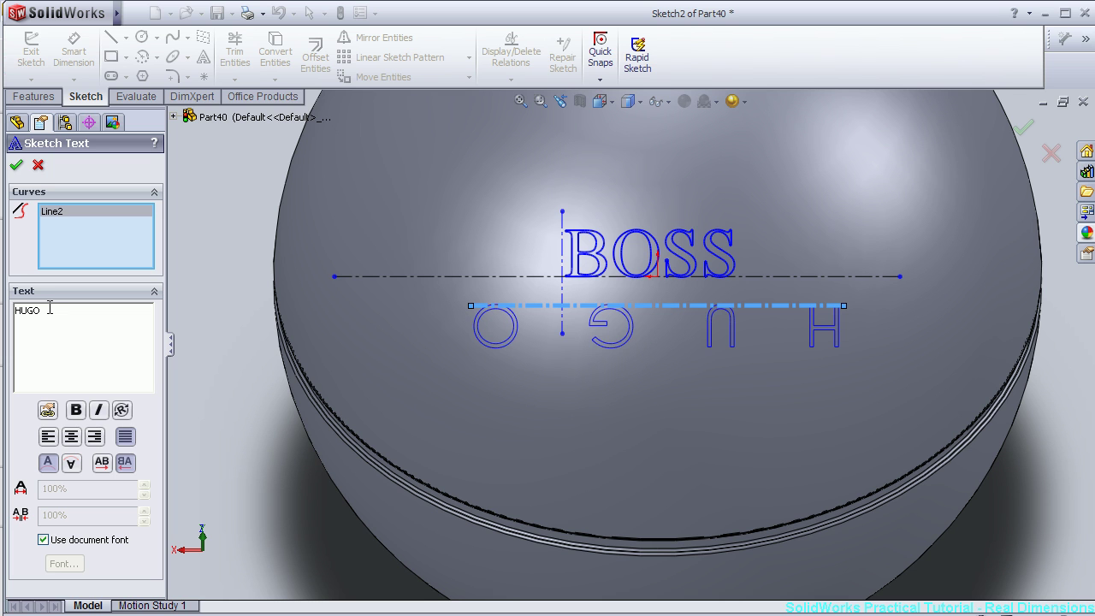
type(" B")
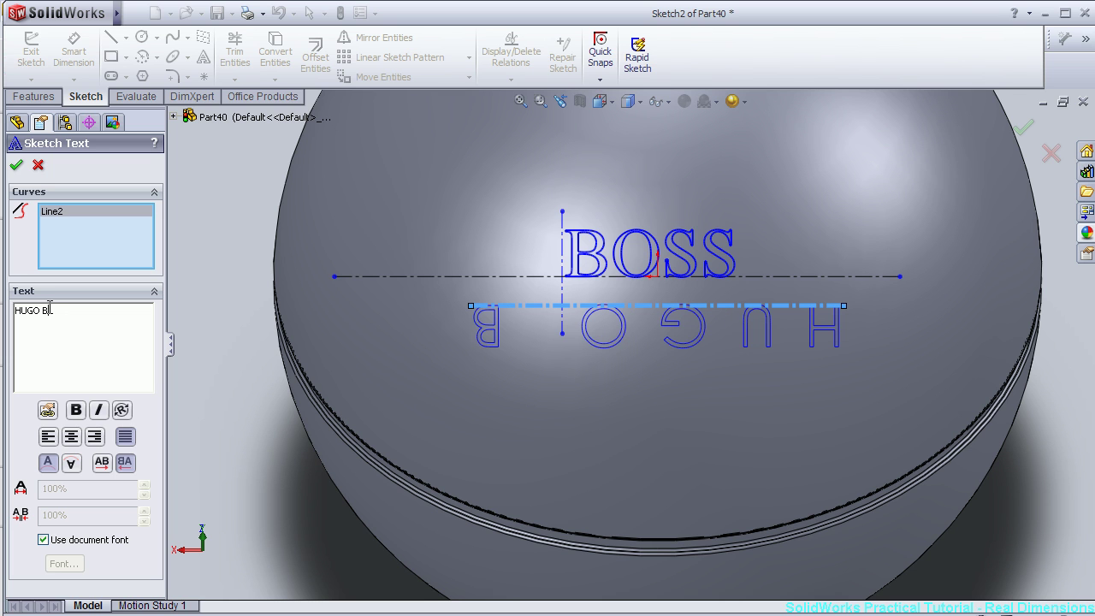
type("OSS")
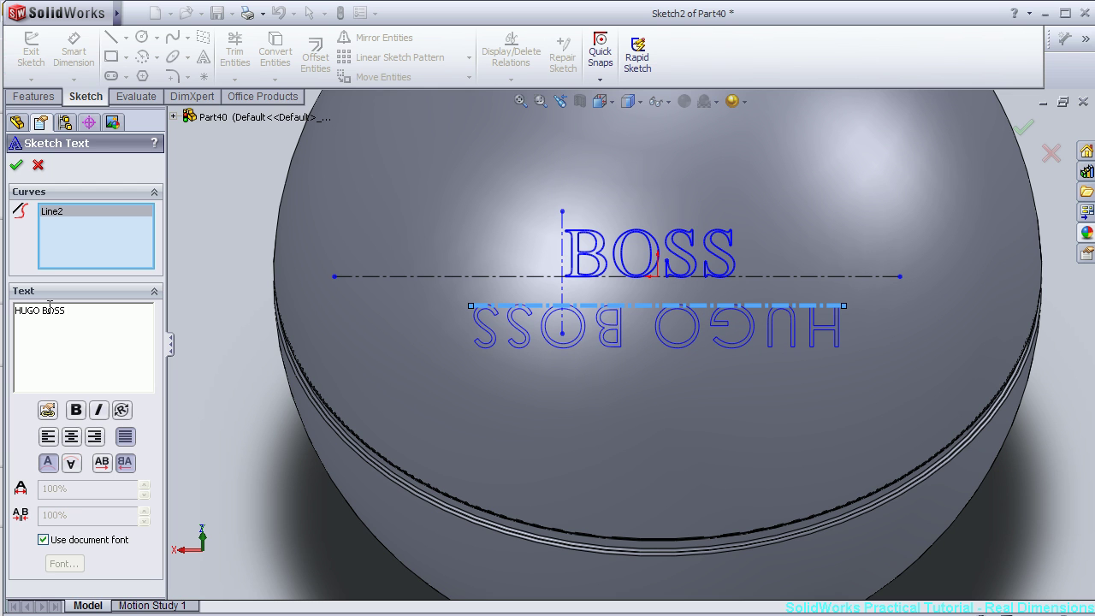
left_click(71, 463)
left_click(101, 463)
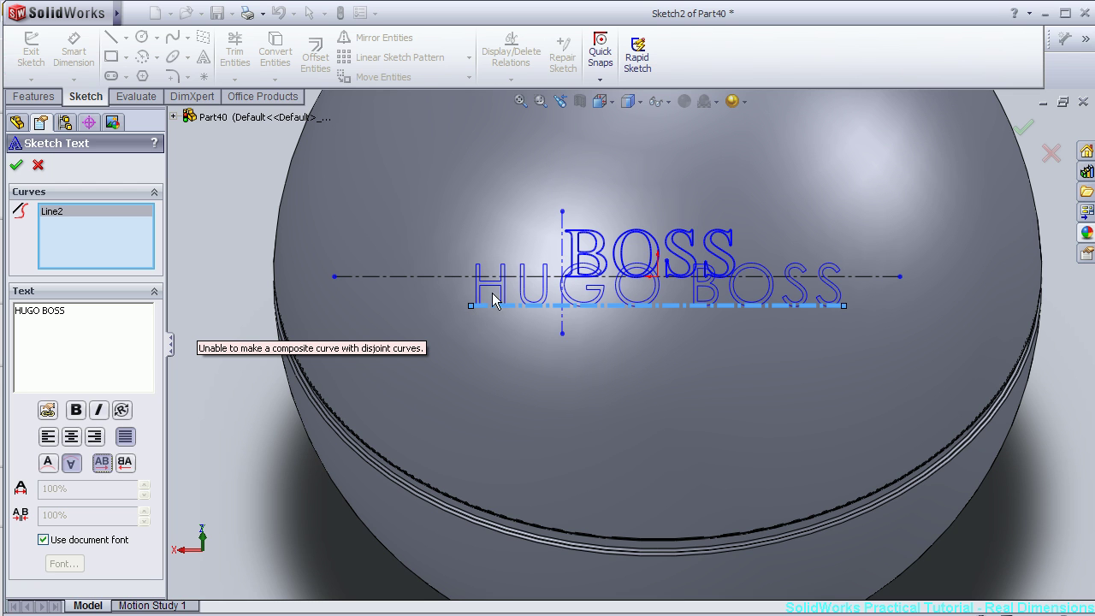
Set the HUGO BOSS text height to 5 points in the Choose Font dialog.
left_click(54, 542)
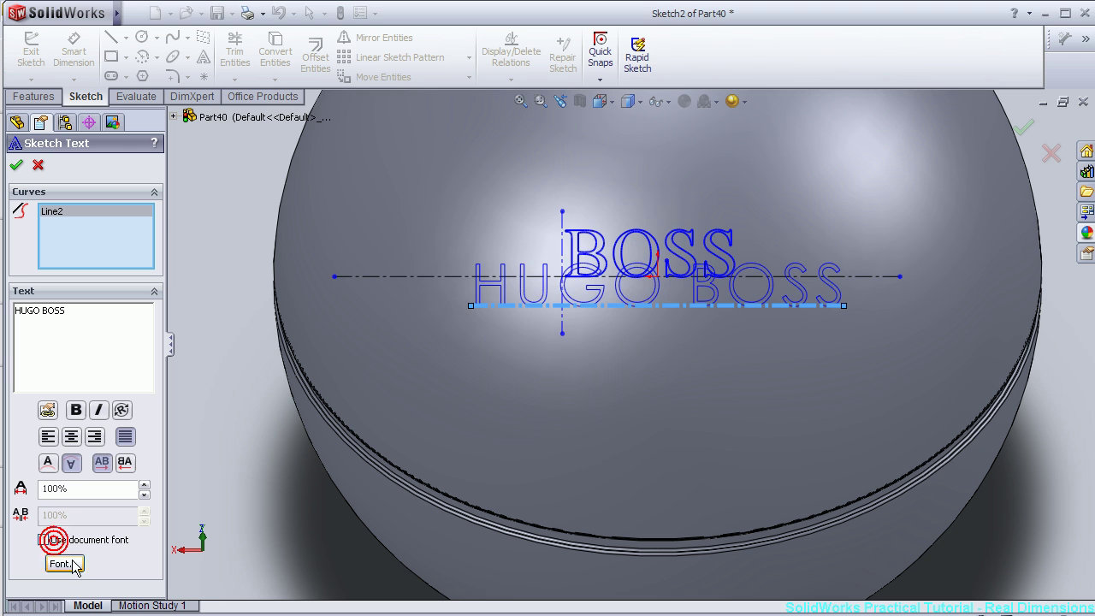
left_click(64, 563)
left_click(589, 291)
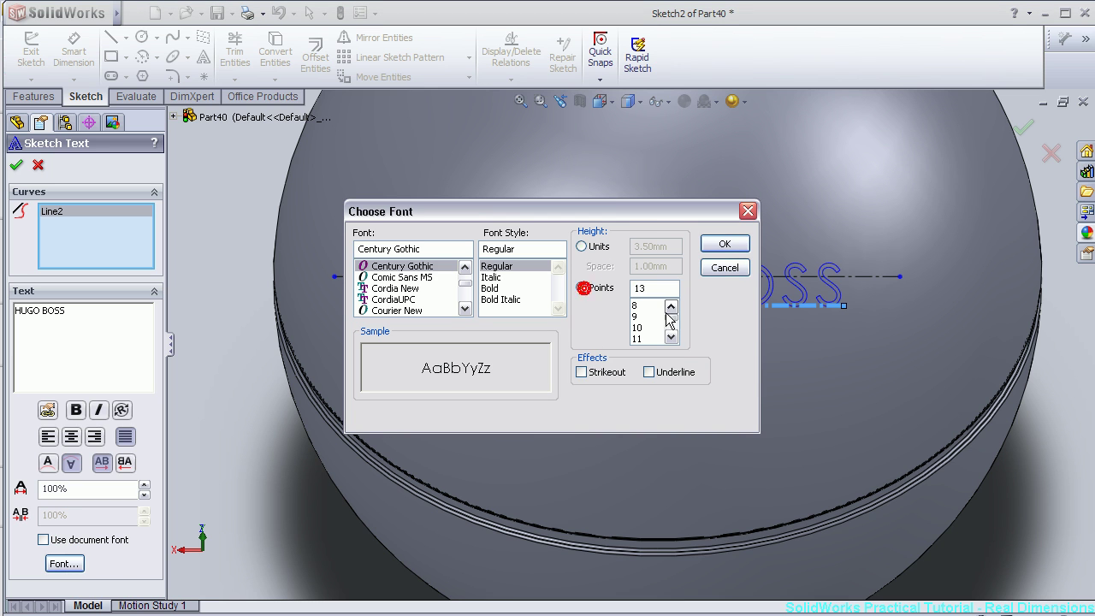
type("5")
left_click(721, 244)
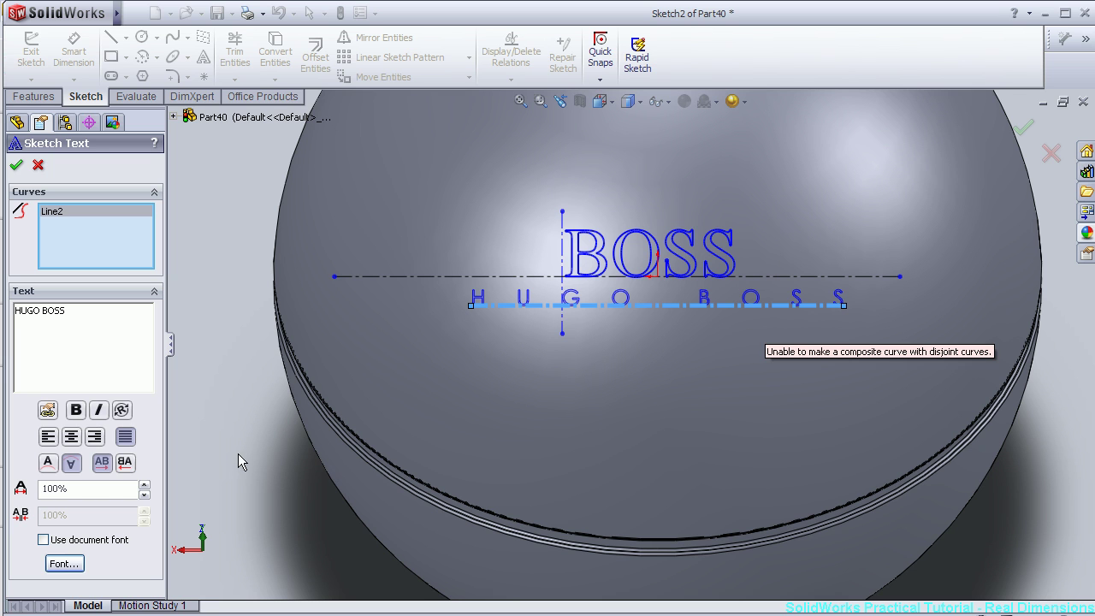
Test the letter Width Factor at 80% and 120%, leaving it at 100%.
left_click(109, 488)
left_click(143, 493)
left_click(147, 484)
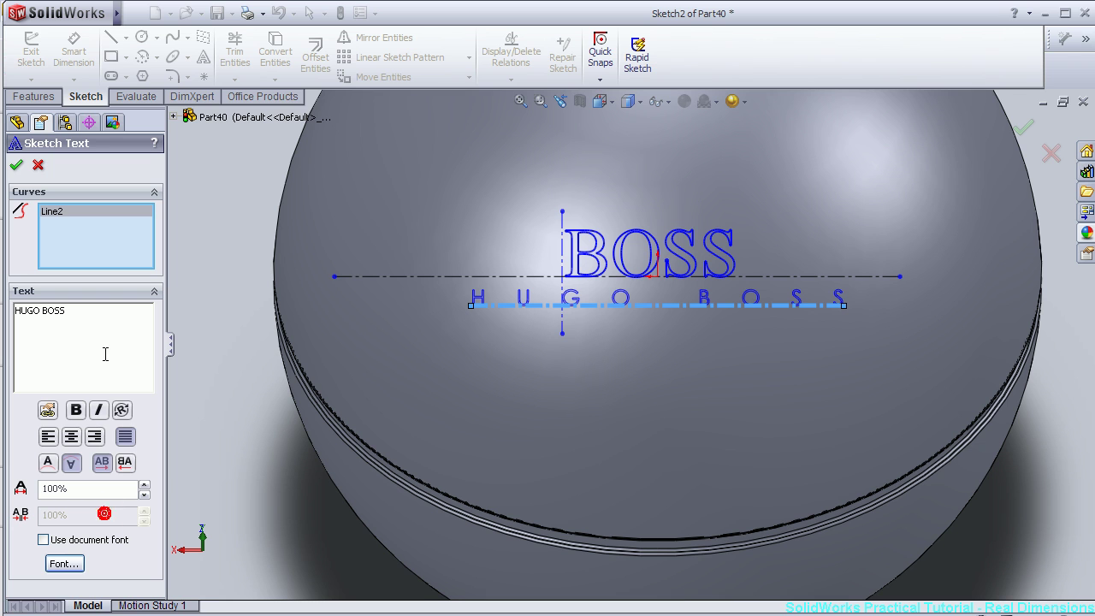
triple_click(94, 306)
left_click(144, 494)
left_click(144, 493)
left_click(145, 484)
left_click(145, 484)
left_click(145, 484)
left_click(145, 484)
left_click(144, 493)
left_click(144, 494)
Switch the HUGO BOSS font to Arial by typing AR in the Font field.
left_click(64, 563)
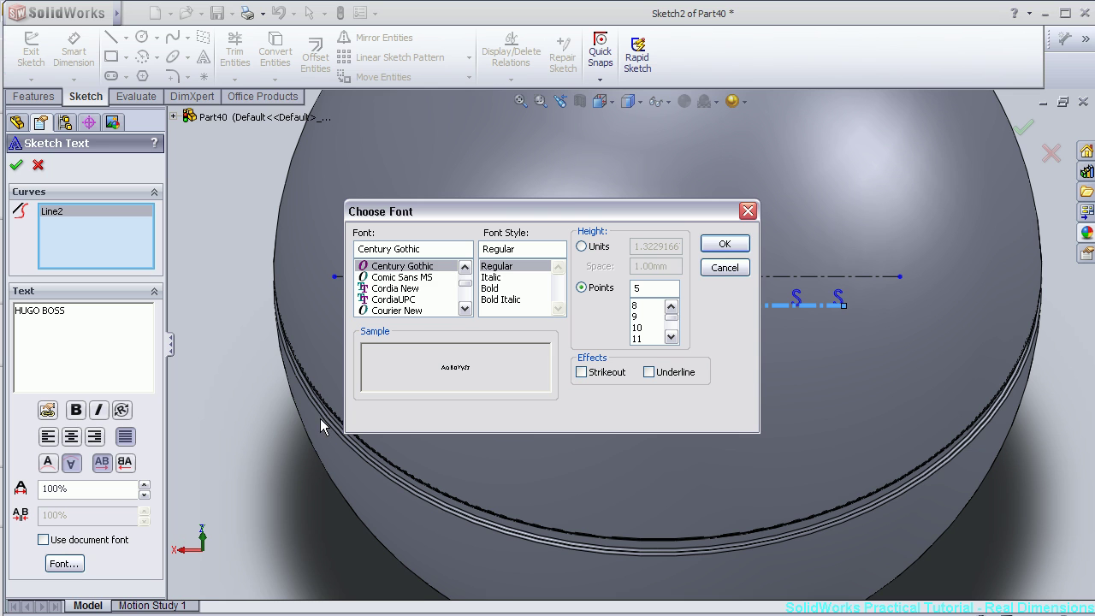
left_click_drag(463, 286, 464, 273)
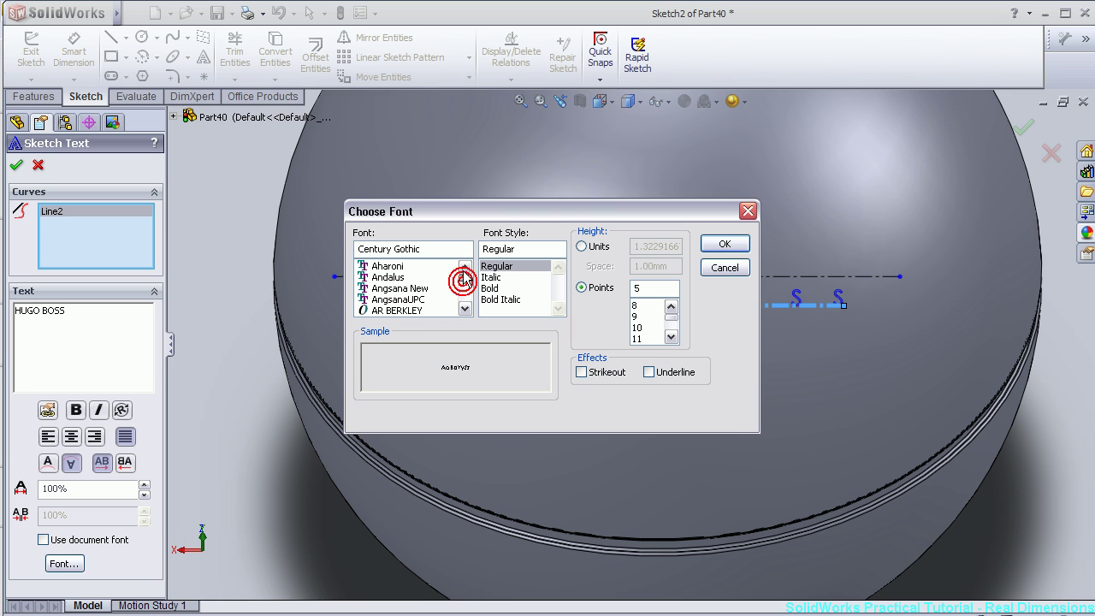
left_click(464, 309)
left_click(464, 310)
left_click(464, 309)
left_click(465, 310)
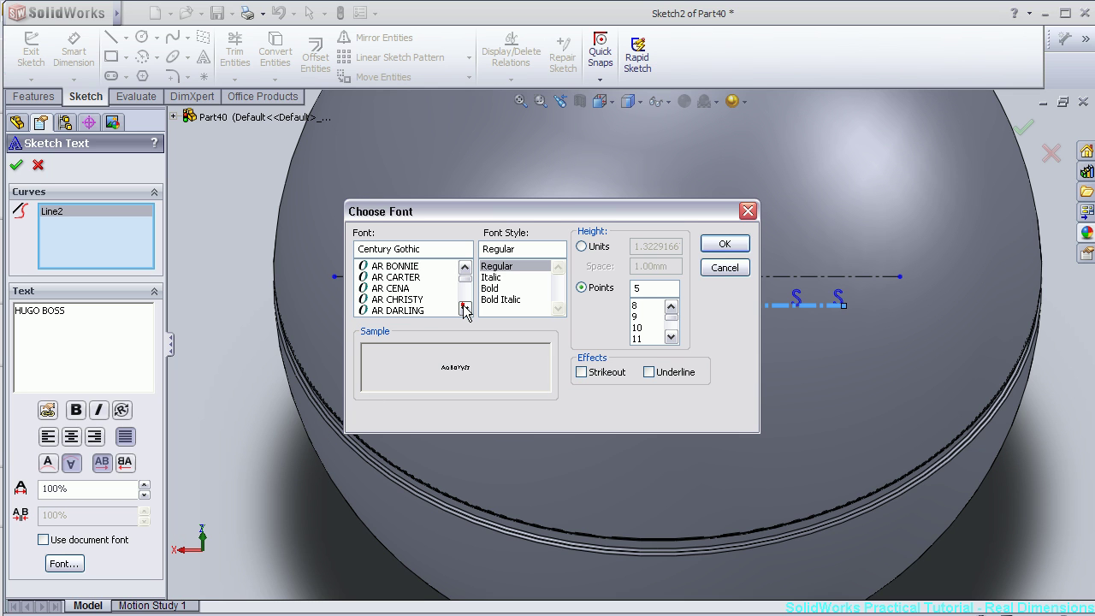
double_click(412, 248)
type("A")
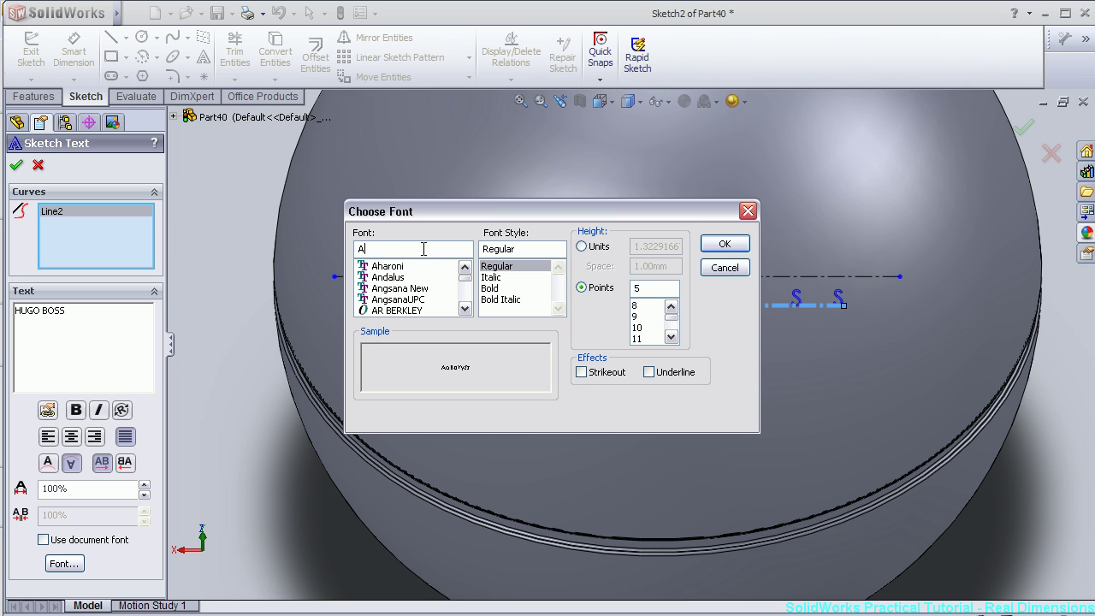
type("R")
left_click(464, 309)
left_click(465, 310)
left_click(465, 309)
left_click(465, 310)
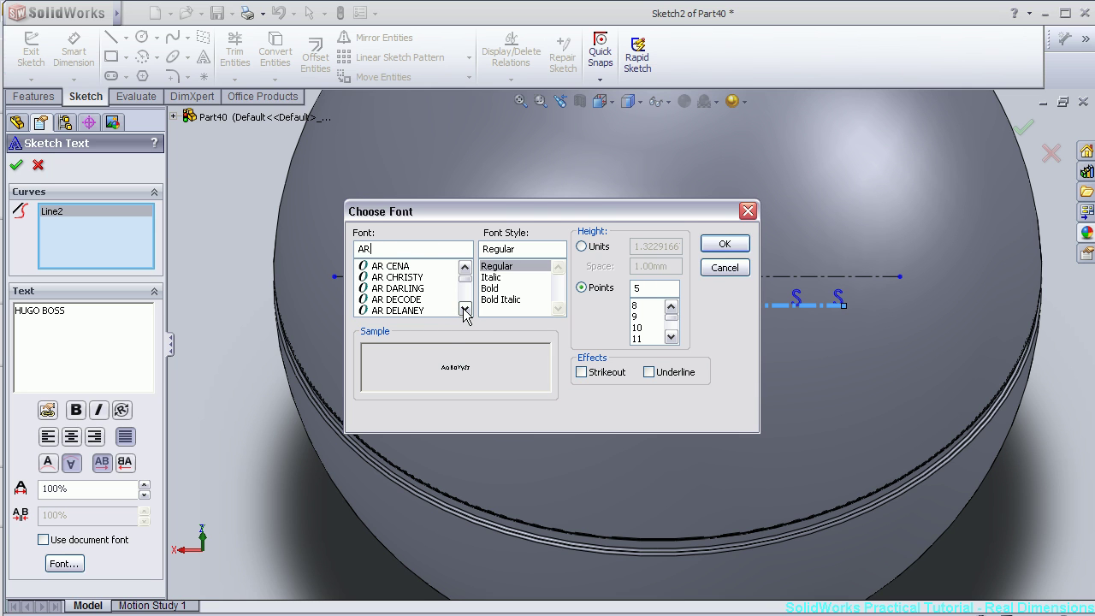
type("I")
left_click(389, 266)
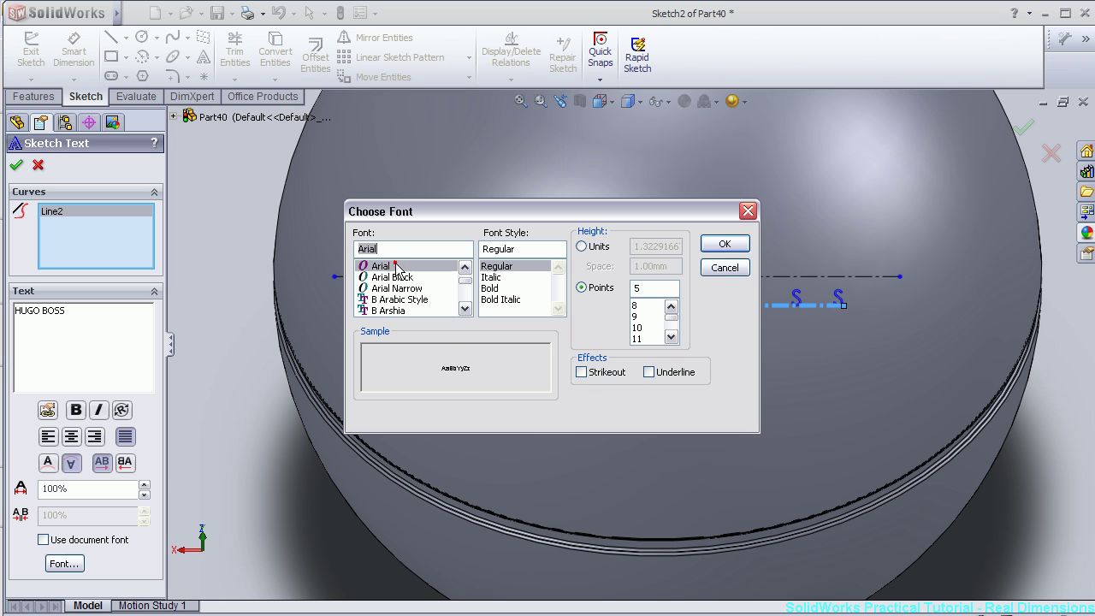
left_click(724, 245)
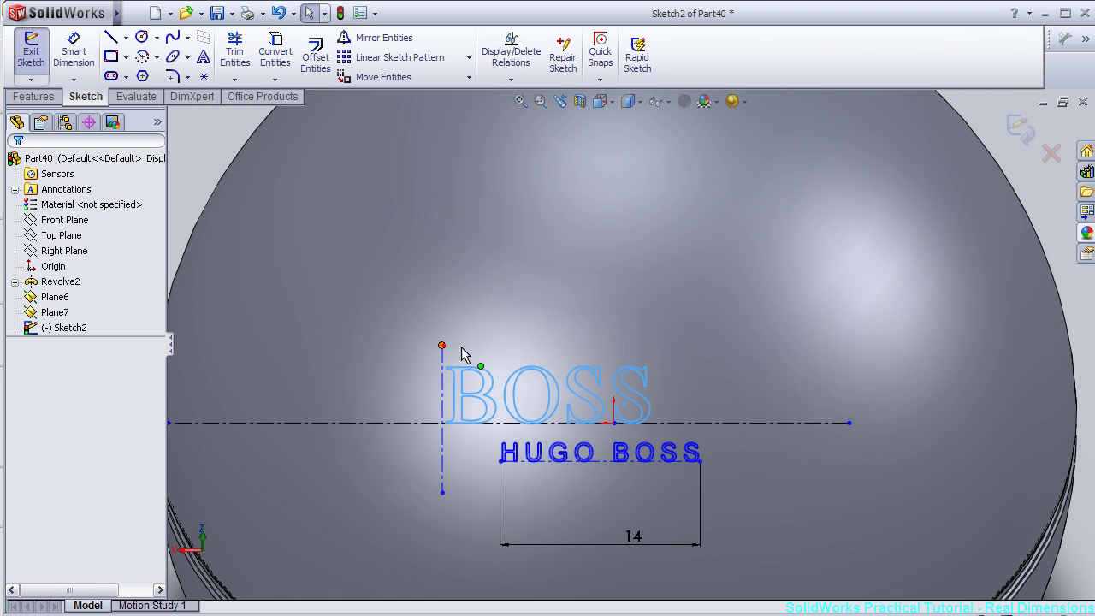
Drag the vertical centerline's top endpoint right to align with the start of HUGO BOSS.
left_click_drag(442, 346, 547, 353)
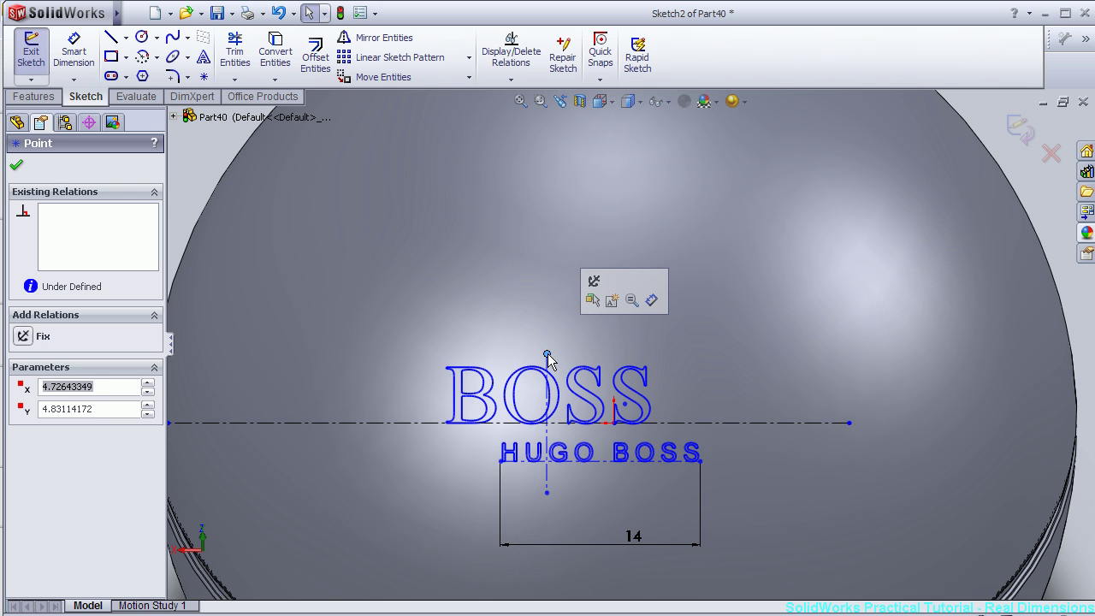
key("Delete")
key("Return")
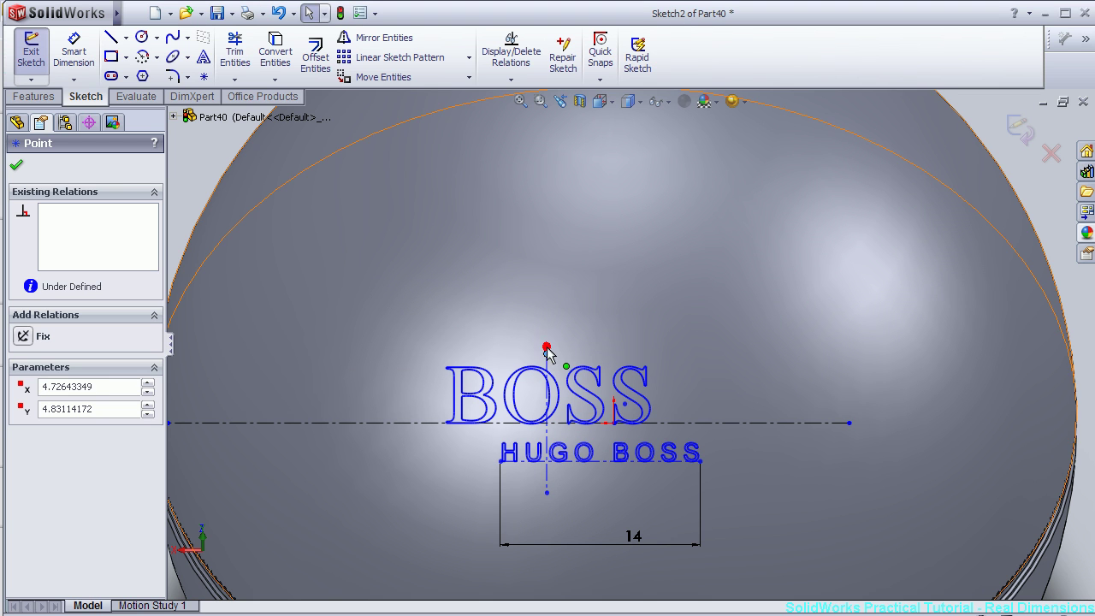
left_click_drag(546, 354, 493, 363)
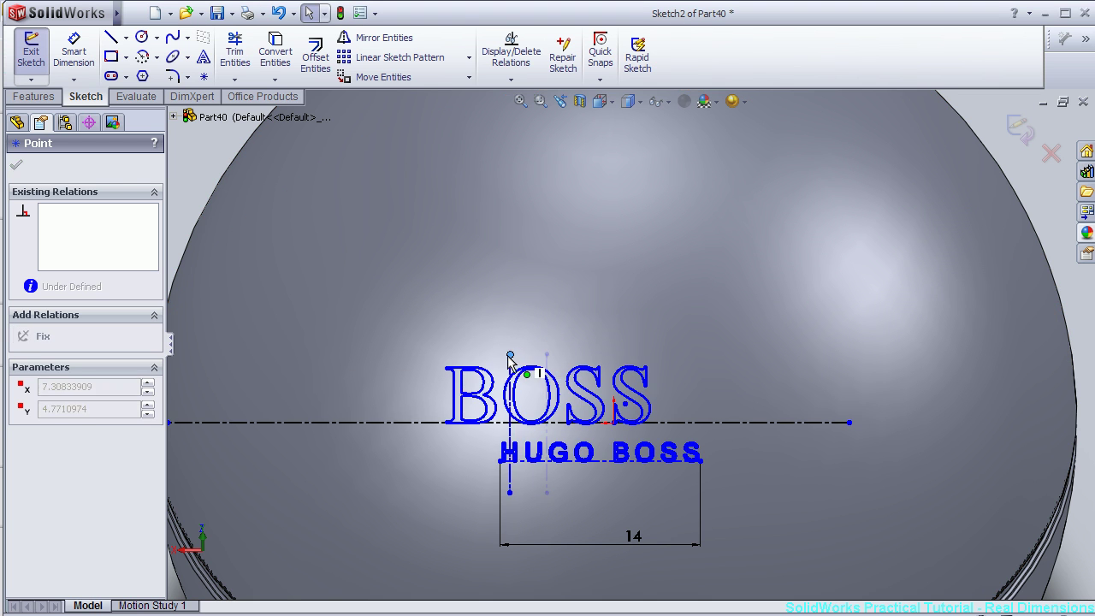
left_click(468, 373)
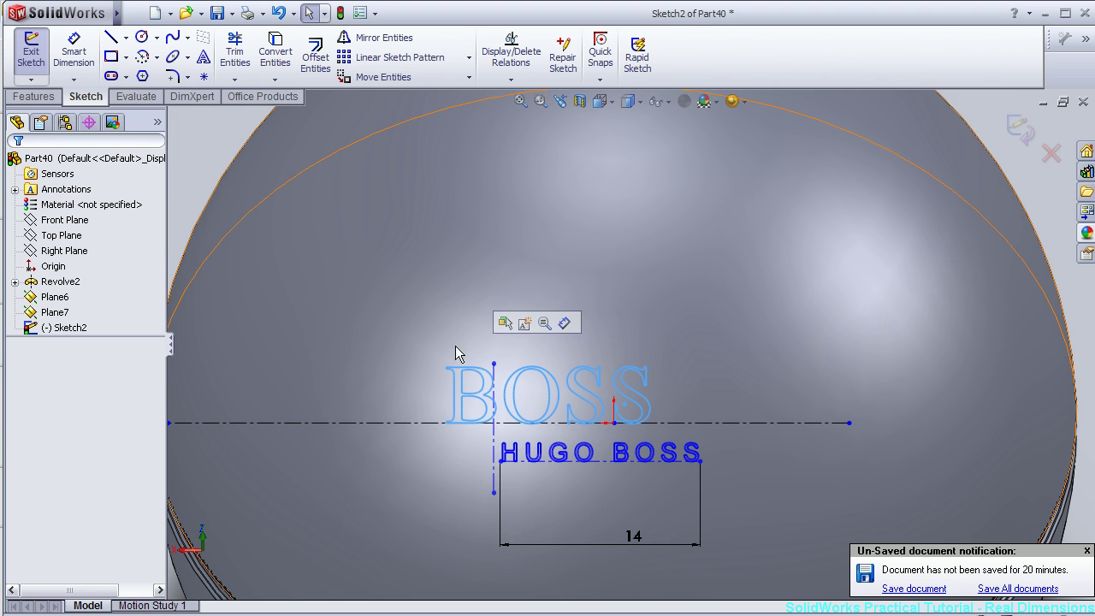
Remove the leading spaces from the BOSS sketch text so it starts at the vertical line.
left_click(652, 409)
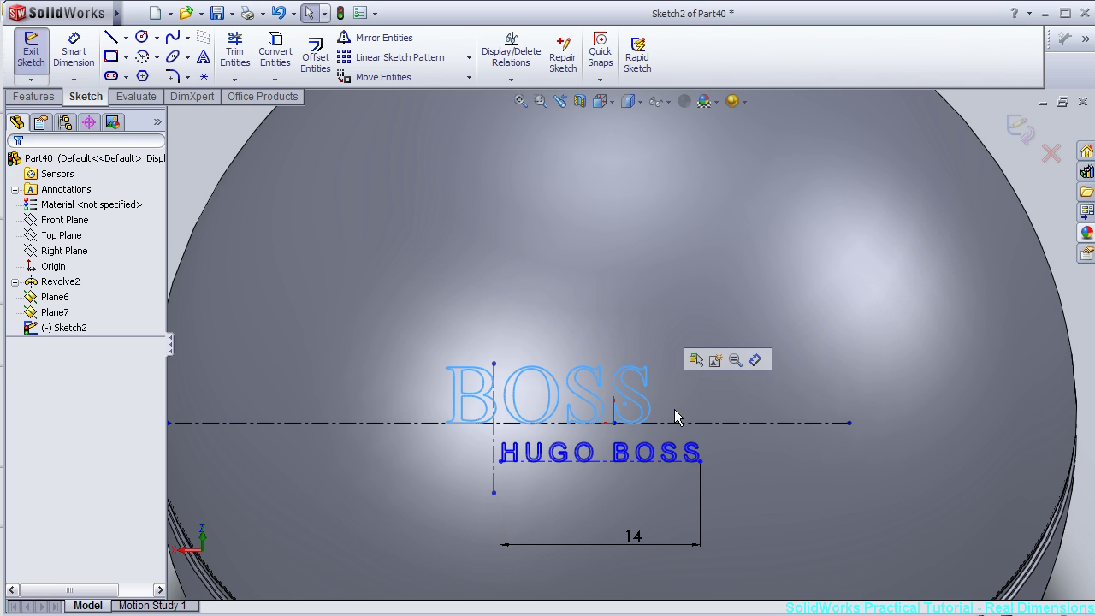
left_click(557, 422, "ctrl")
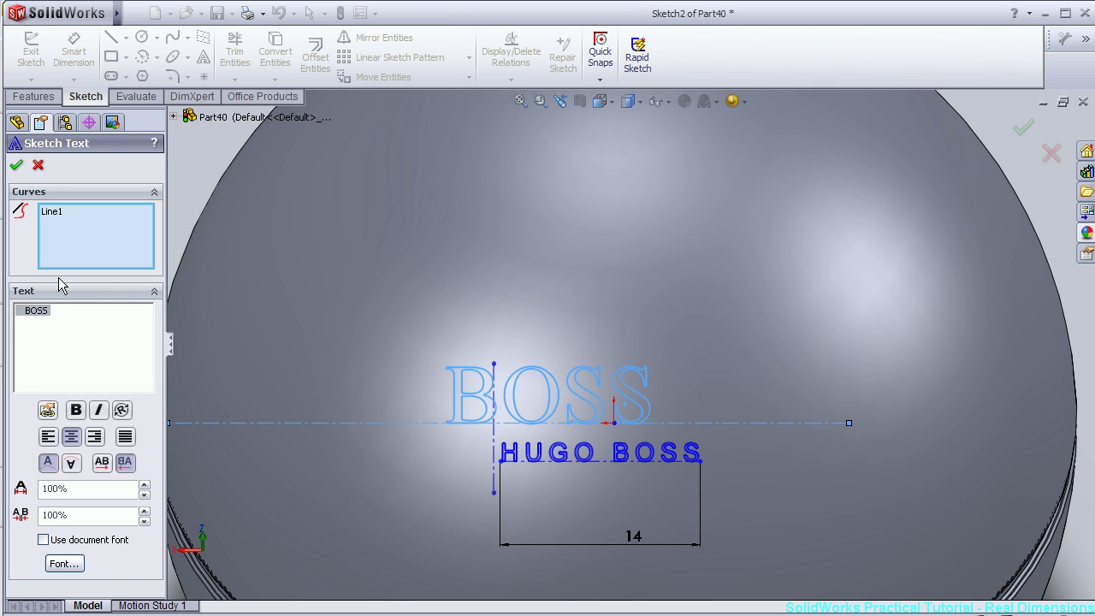
left_click(24, 308)
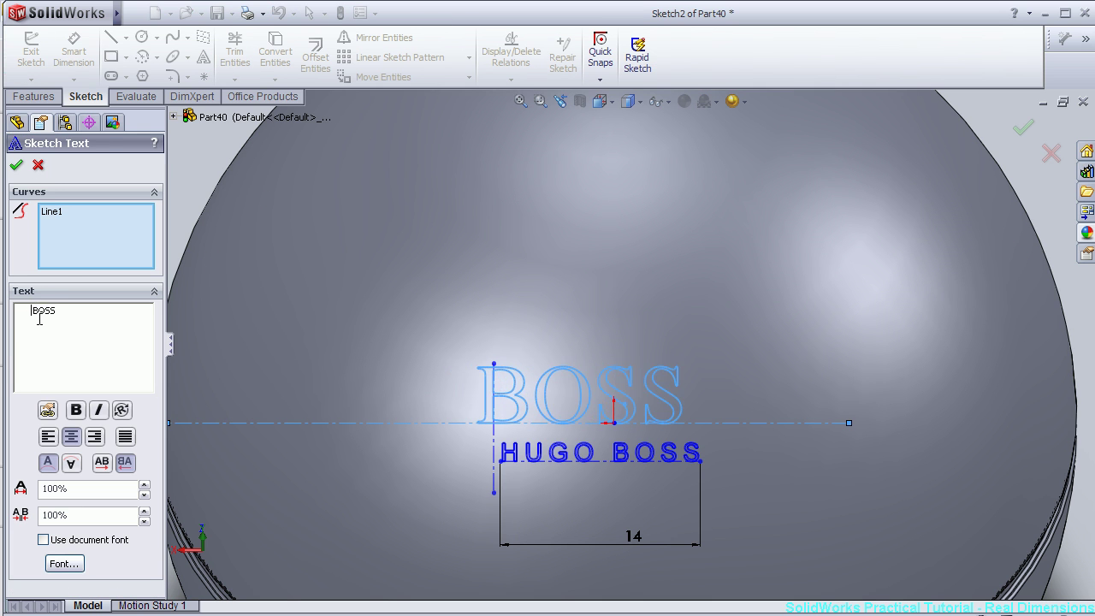
key("BackSpace")
key("BackSpace")
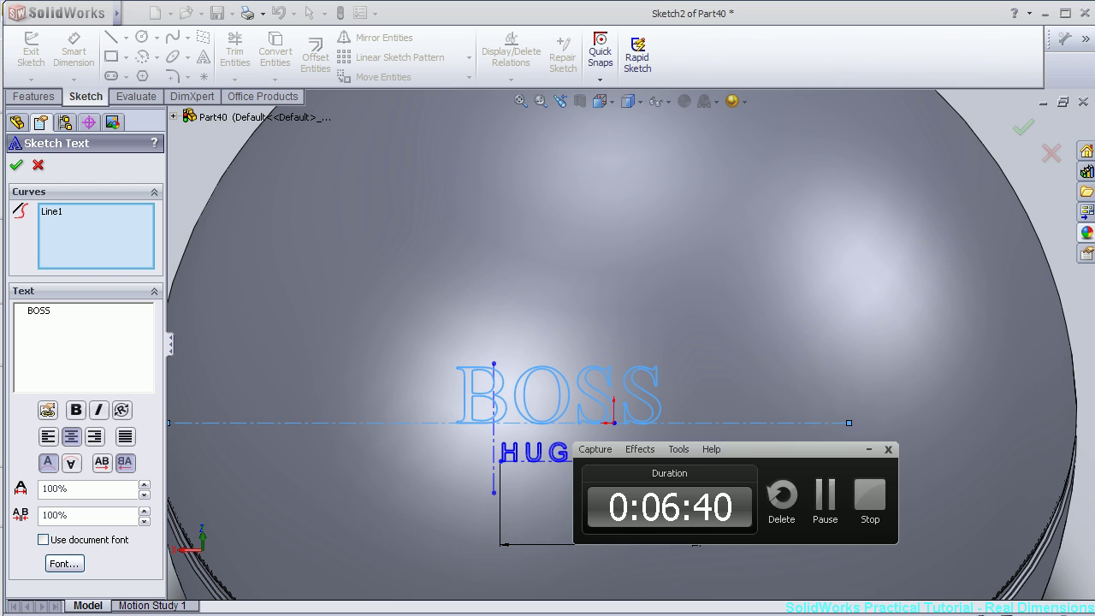
left_click(865, 452)
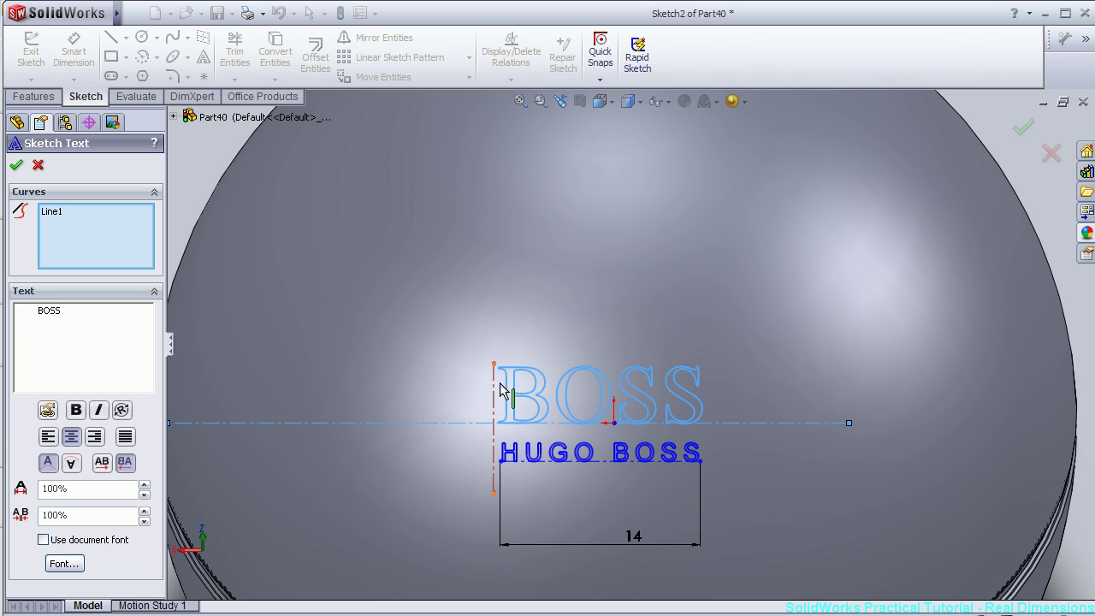
left_click(16, 165)
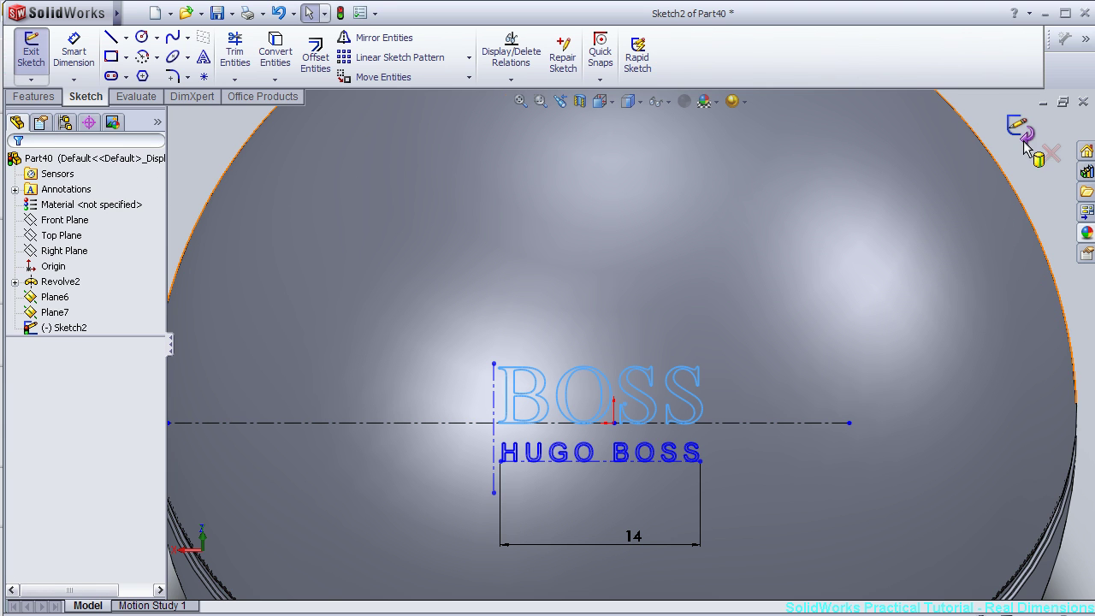
Draw a circle of about 1.78 radius centred above BOSS and exit Sketch2.
left_click(142, 38)
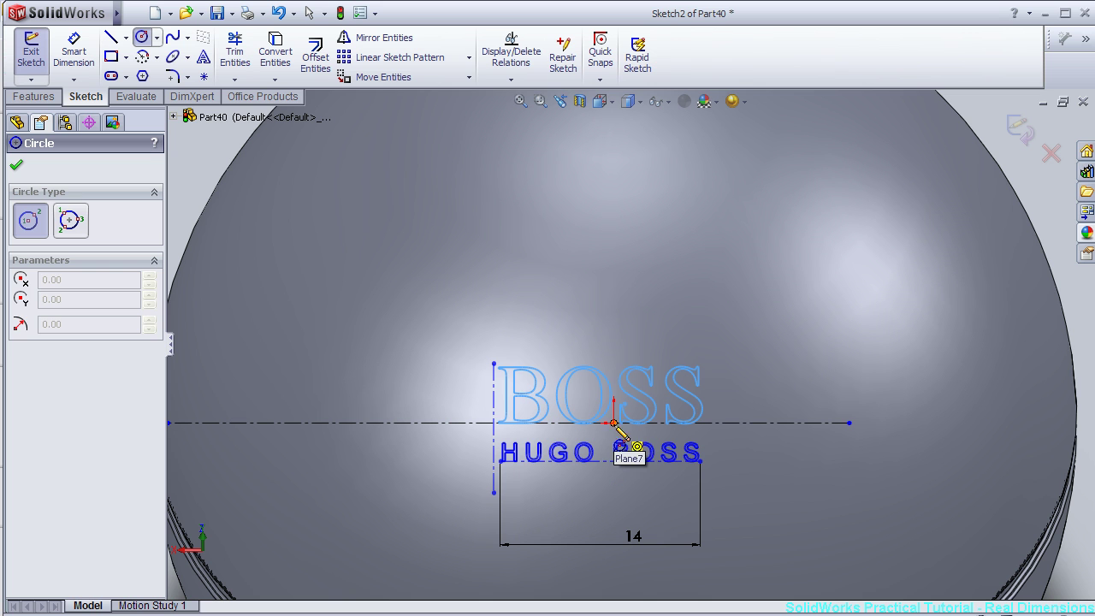
left_click(613, 248)
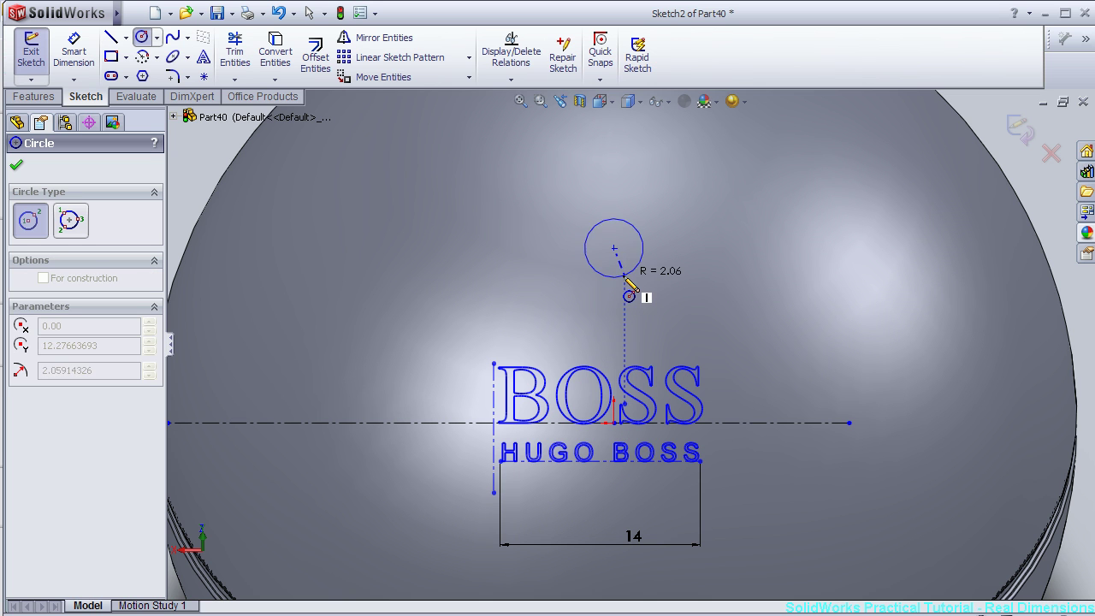
left_click(623, 272)
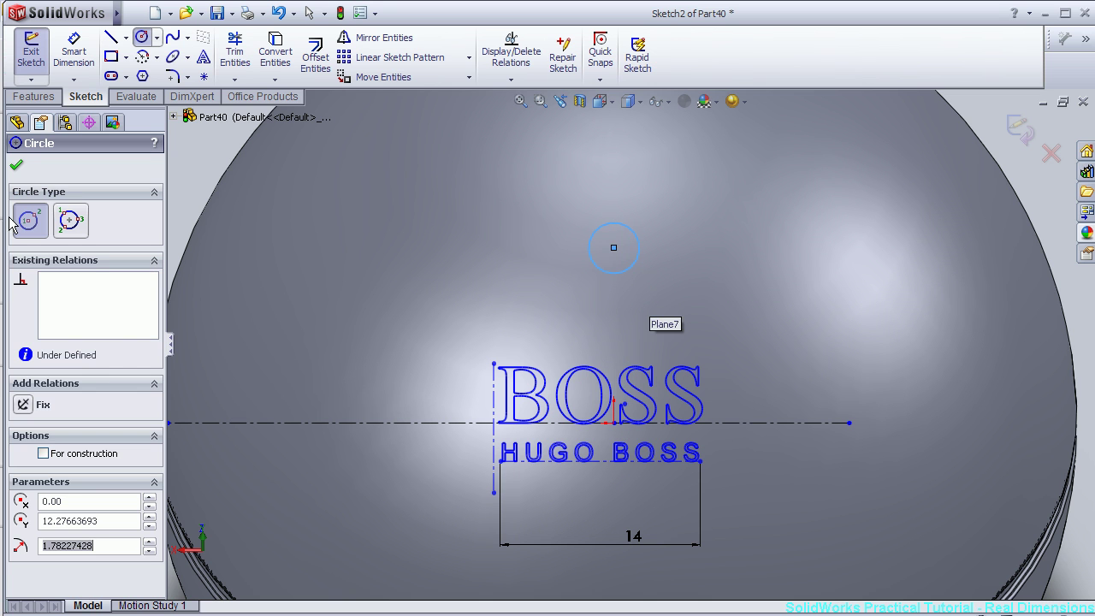
left_click(16, 165)
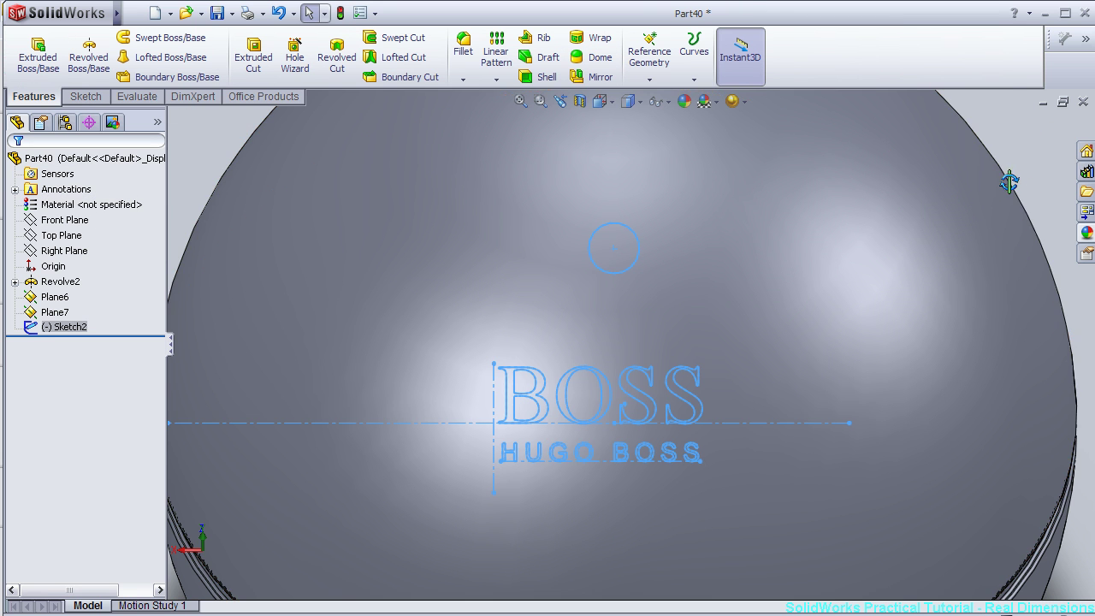
Start a Cut-Extrude from the text sketch, reversed into the sphere at 12 mm depth.
middle_click_drag(1030, 176, 814, 206)
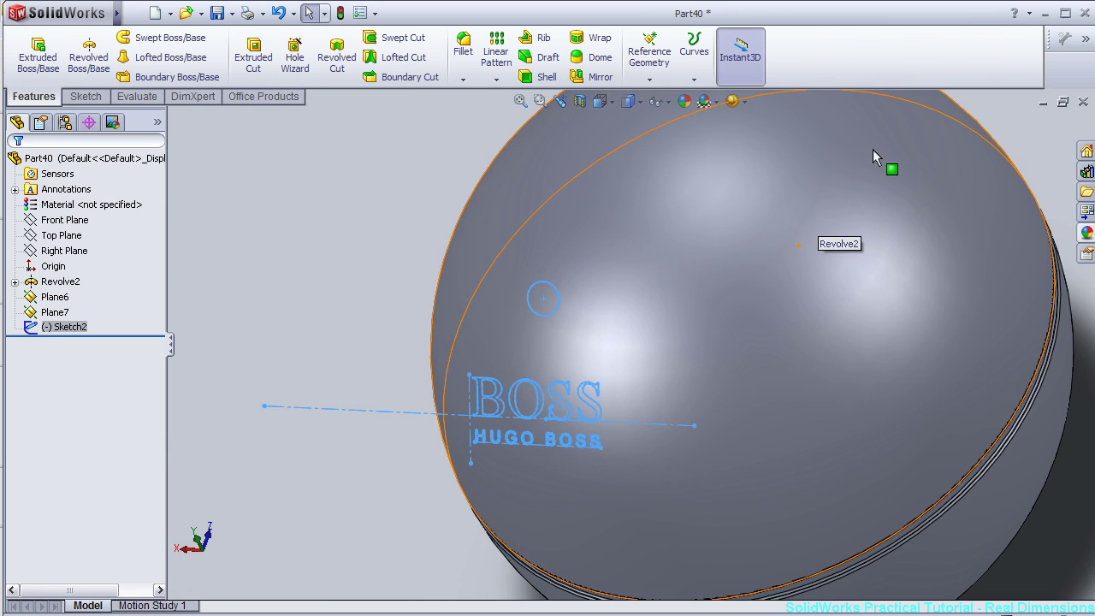
left_click(246, 59)
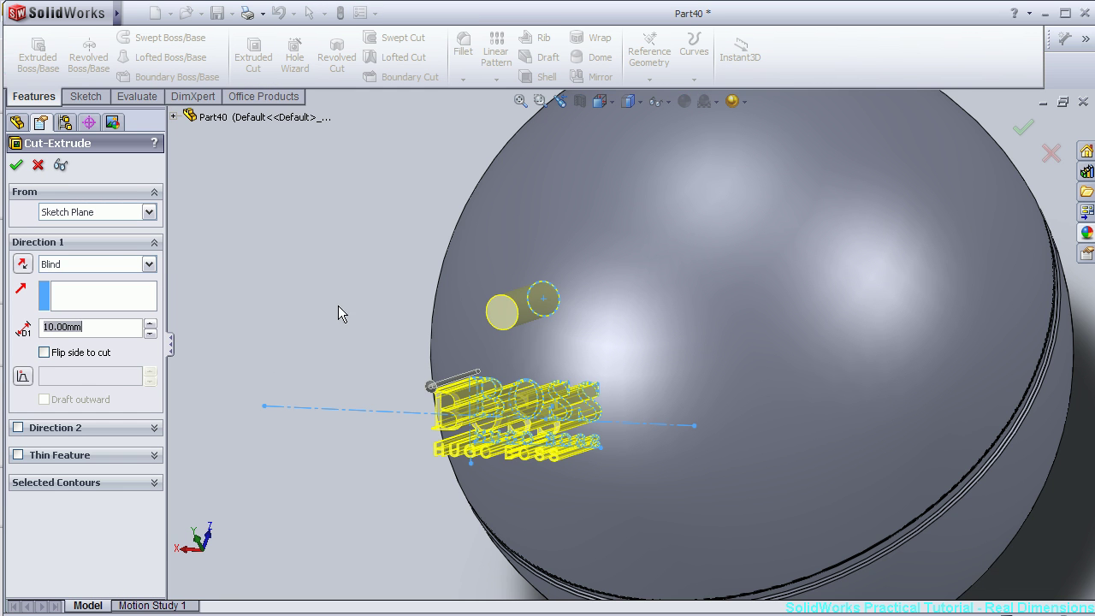
middle_click_drag(295, 295, 287, 310)
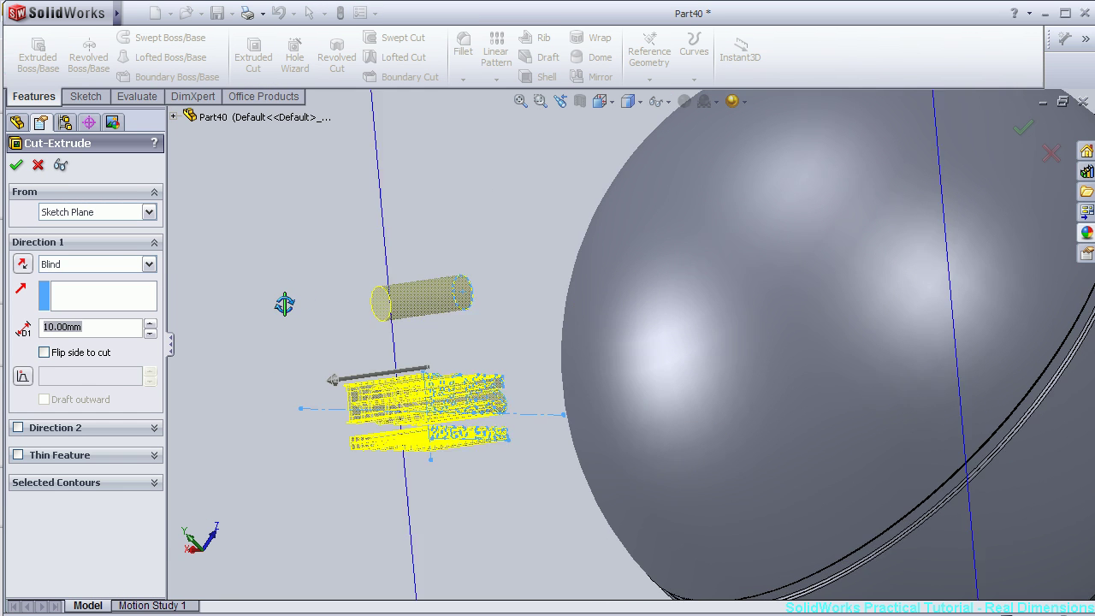
left_click(69, 360)
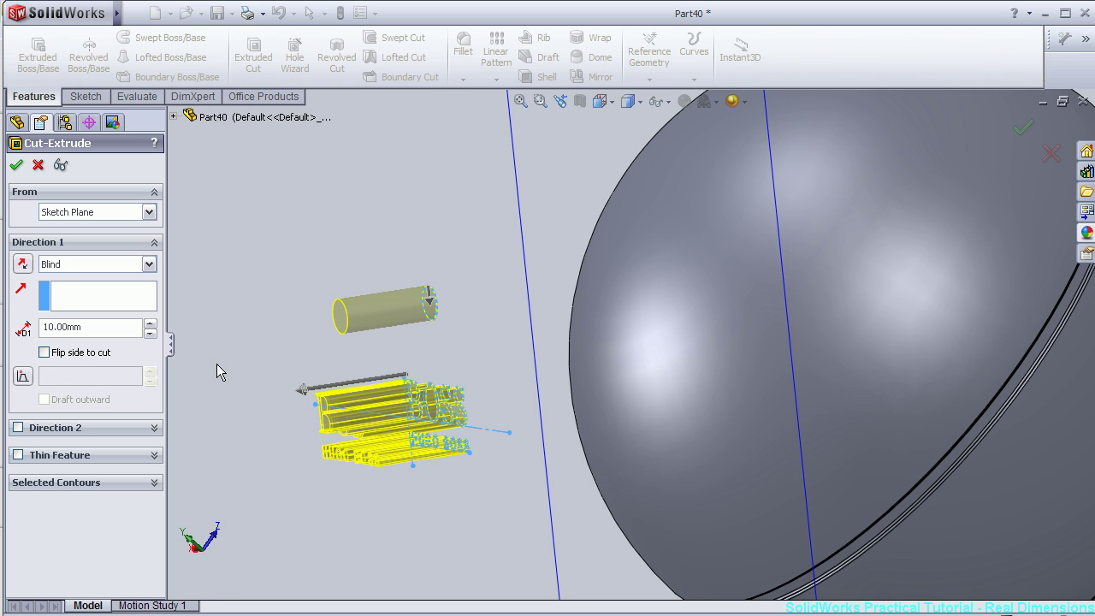
left_click_drag(304, 394, 573, 330)
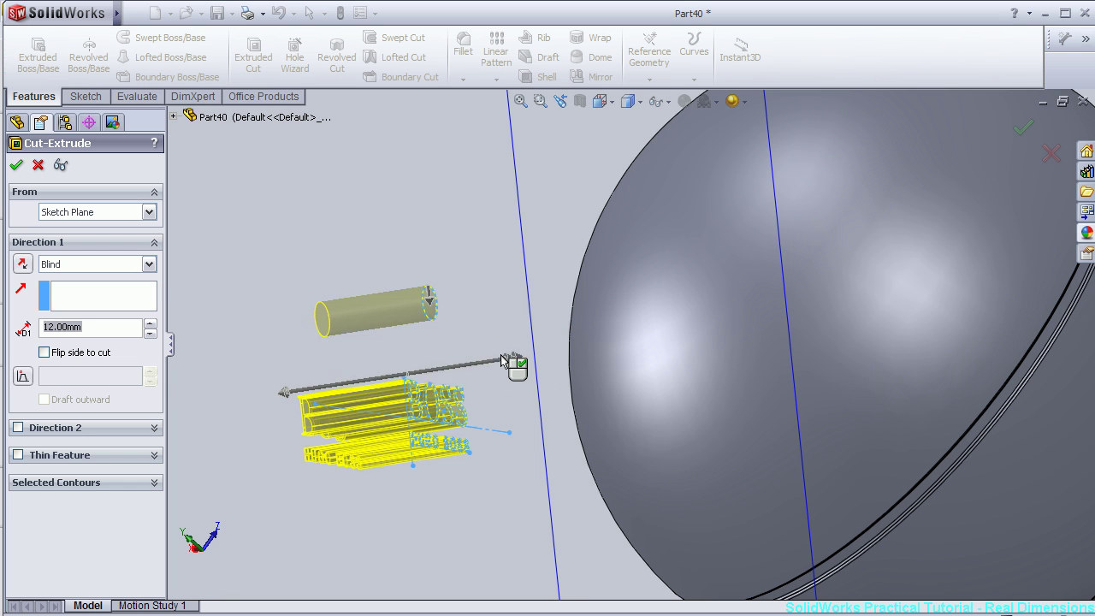
middle_click_drag(489, 351, 466, 356)
key("space")
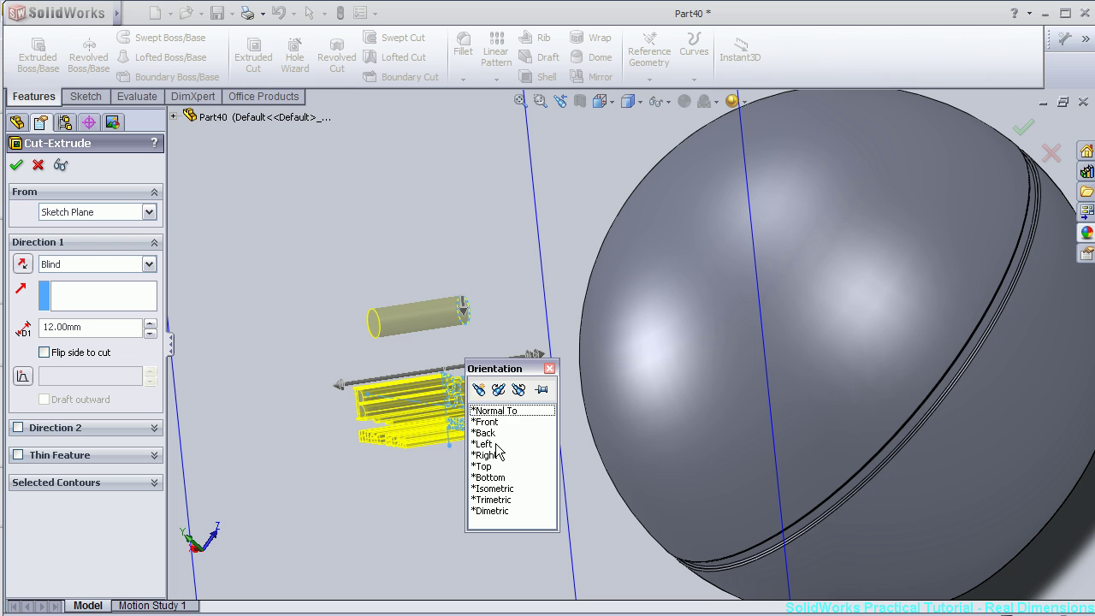
double_click(486, 455)
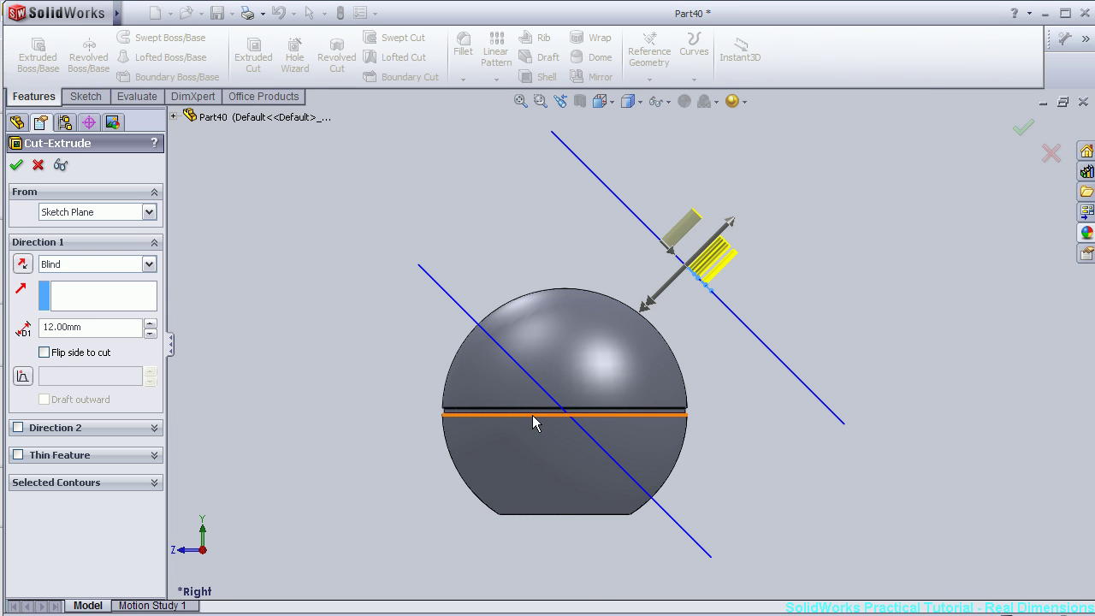
Adjust the blind cut depth to about 21 mm and confirm Cut-Extrude1.
left_click_drag(732, 233, 652, 317)
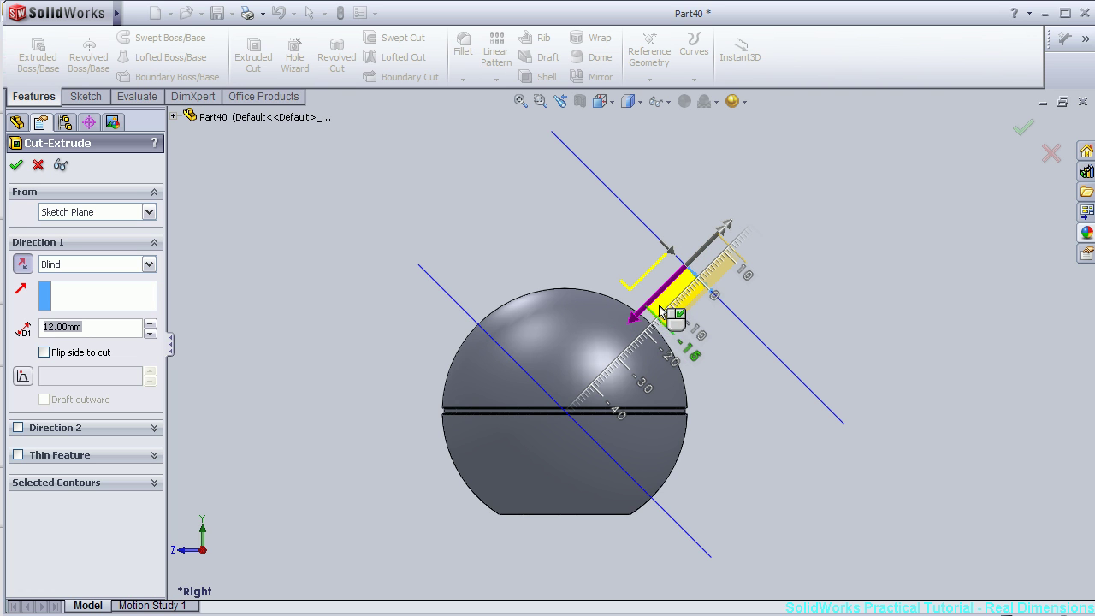
mouse_move(653, 316)
left_mouse_down()
mouse_move(655, 333)
mouse_move(659, 325)
left_mouse_up()
scroll(657, 329, "down", 2)
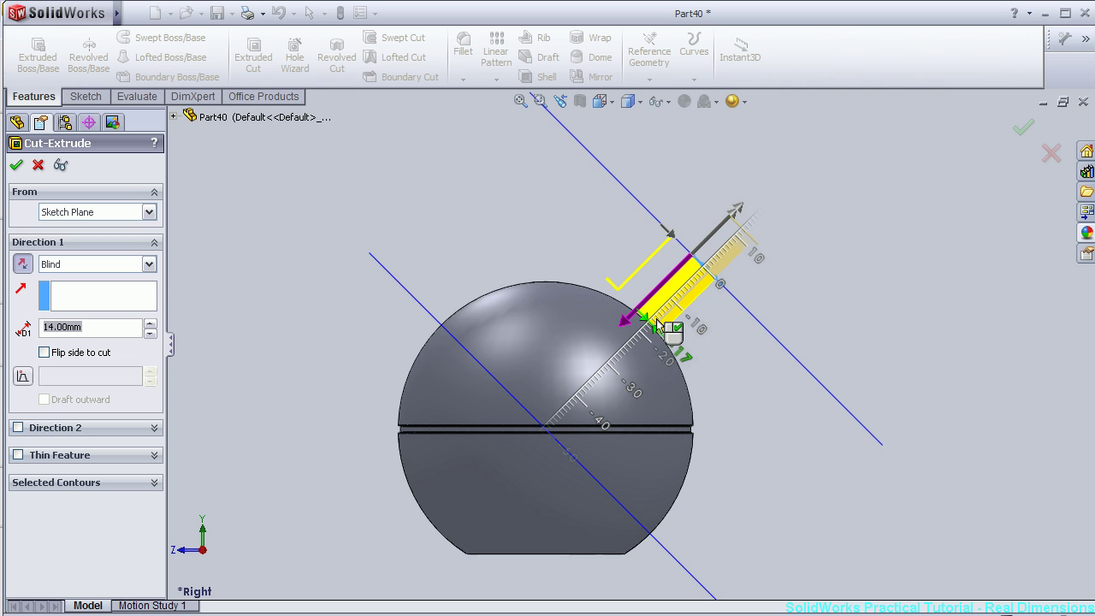
scroll(657, 326, "up", 2)
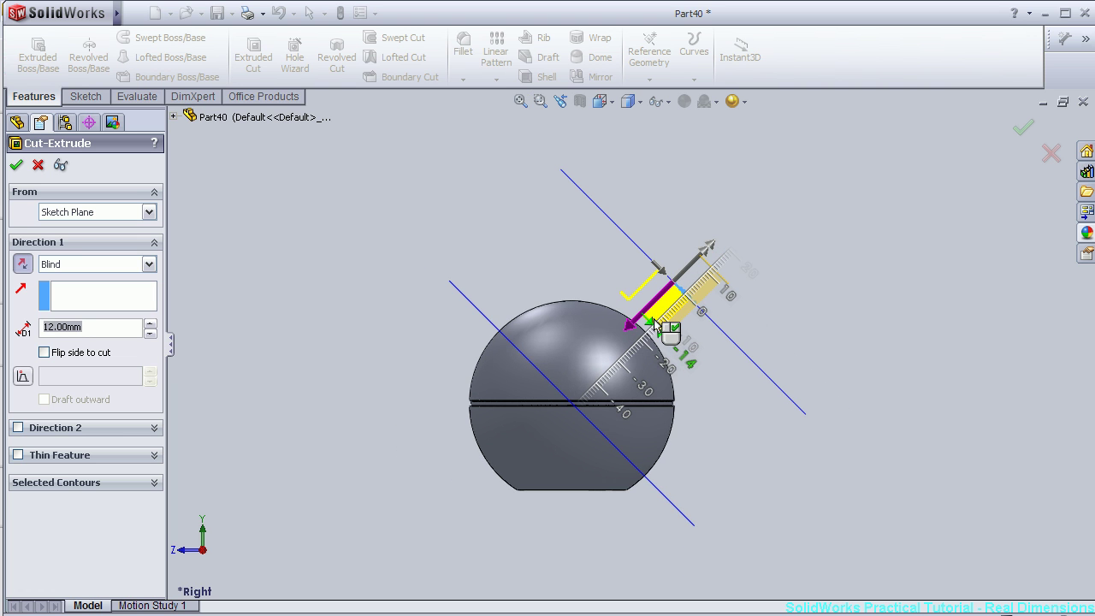
scroll(672, 337, "down", 1)
scroll(664, 337, "down", 1)
scroll(659, 335, "down", 2)
scroll(660, 335, "down", 1)
left_click_drag(580, 367, 527, 392)
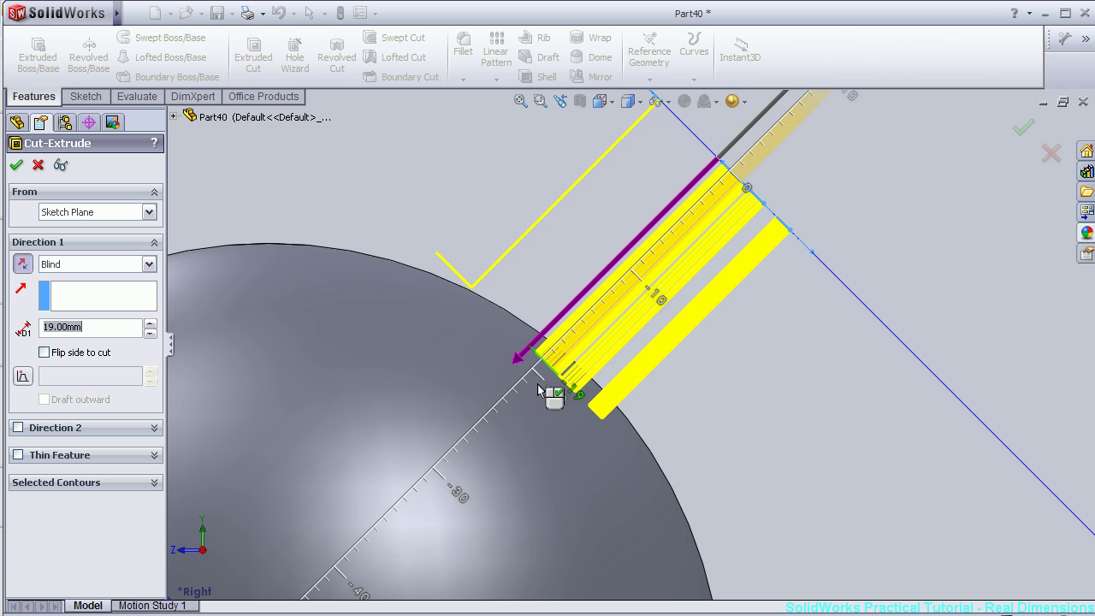
left_click_drag(548, 366, 560, 346)
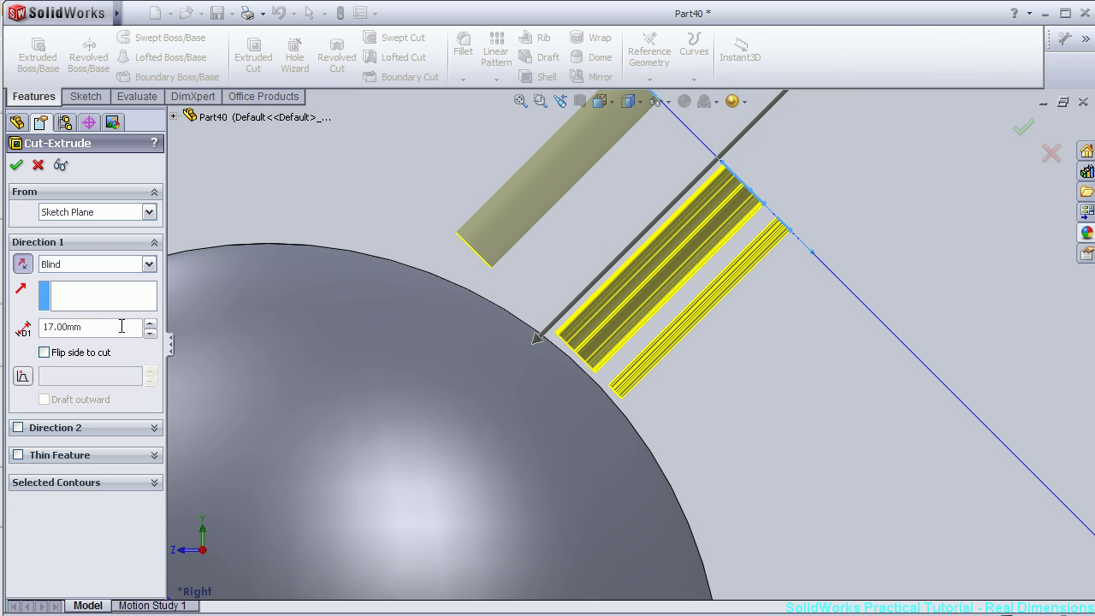
left_click_drag(79, 326, 43, 326)
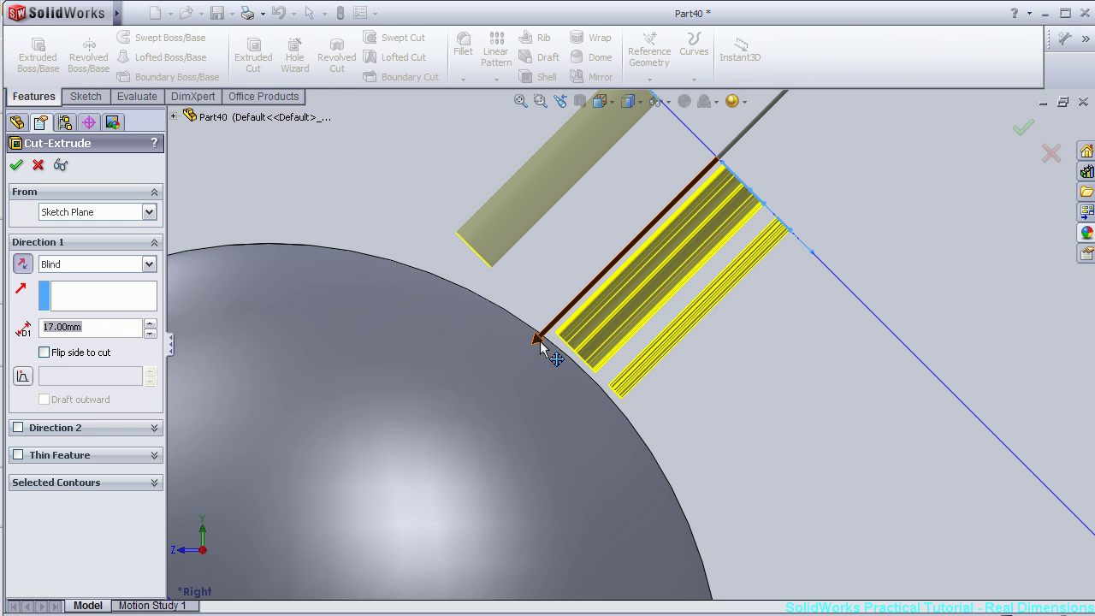
left_click_drag(520, 357, 499, 368)
left_click(15, 165)
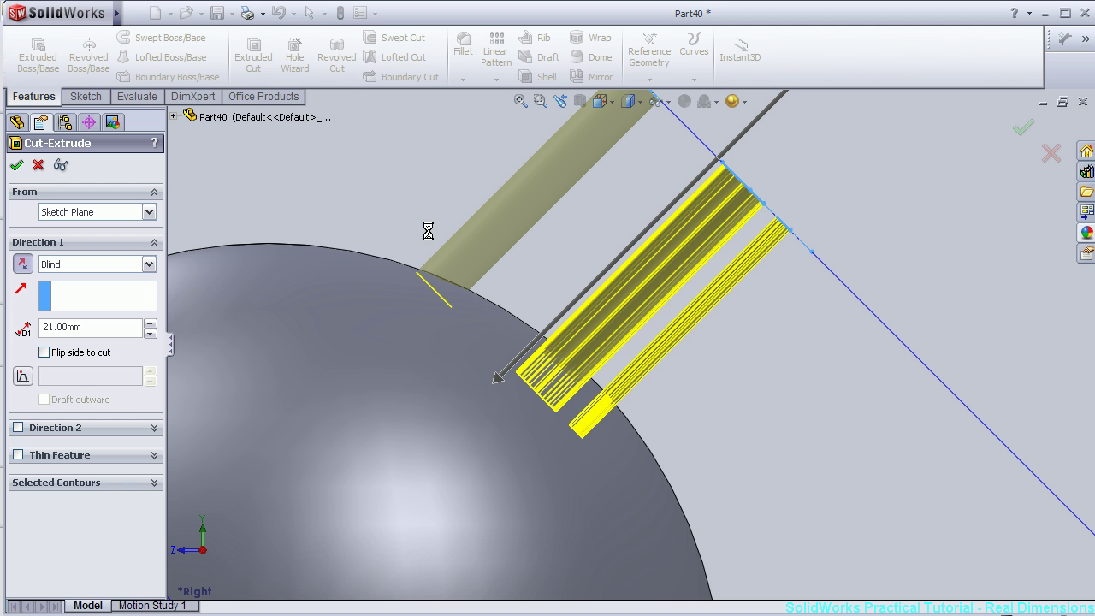
middle_click_drag(757, 295, 719, 334)
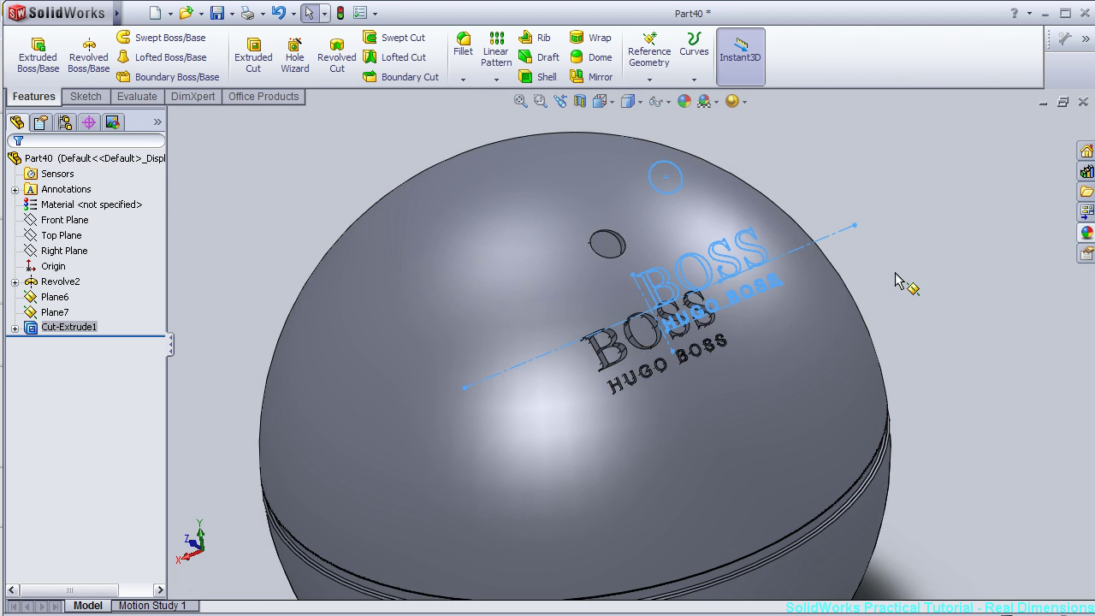
Hide Plane7 and Plane6 so only the sphere is shown.
left_click(898, 317)
scroll(917, 355, "up", 3)
mouse_move(917, 347)
middle_mouse_down()
mouse_move(875, 366)
mouse_move(895, 371)
middle_mouse_up()
scroll(874, 385, "up", 3)
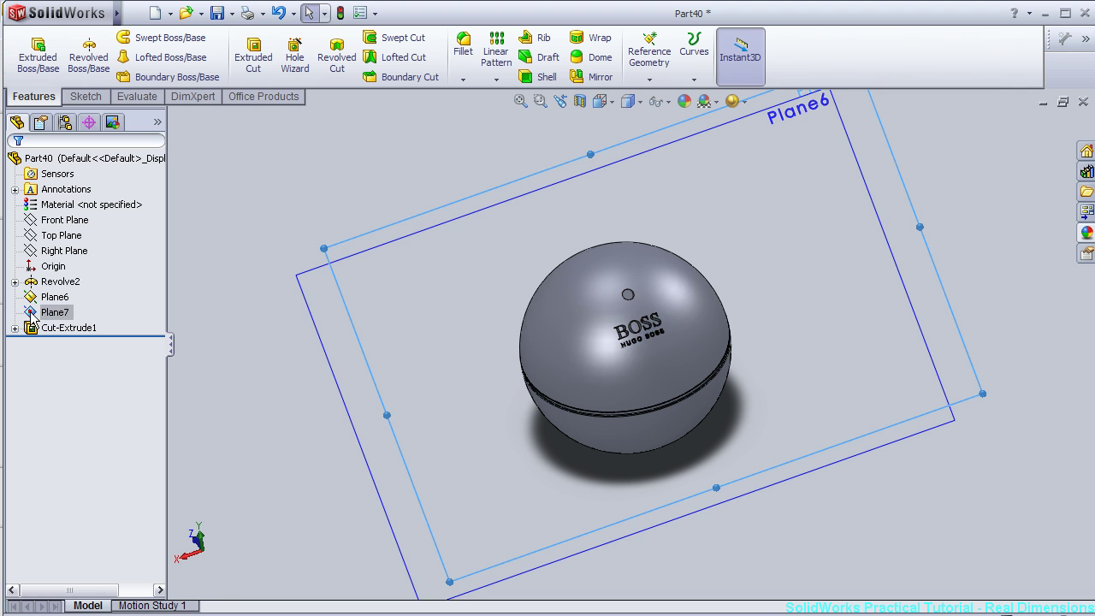
left_click(34, 312)
left_click(38, 286)
left_click(31, 300)
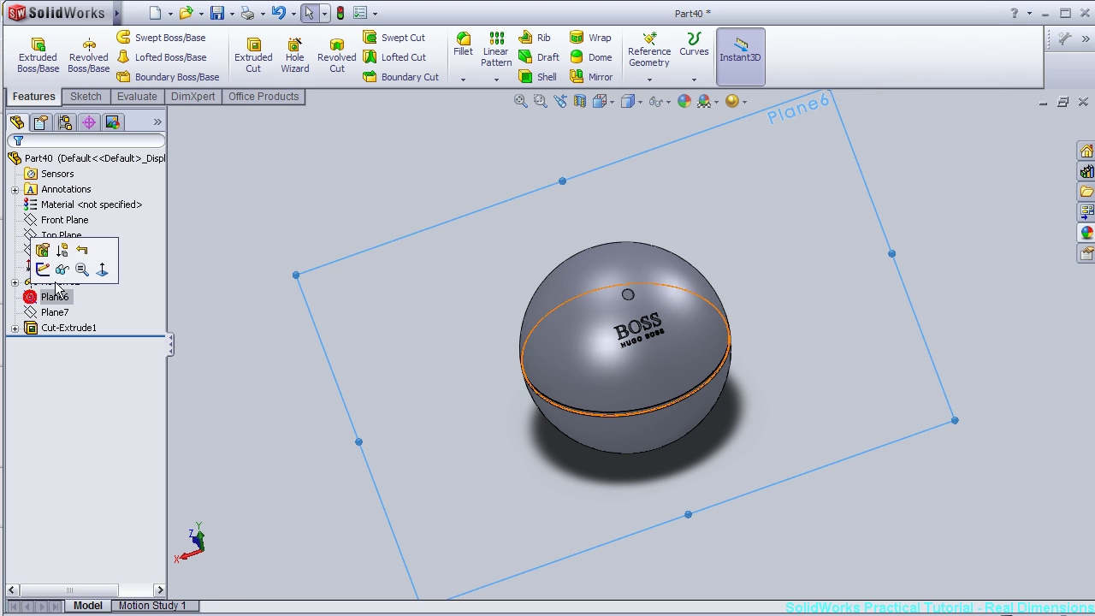
left_click(38, 271)
Switch to the Isometric view and orbit the sphere to inspect the engraving.
key("space")
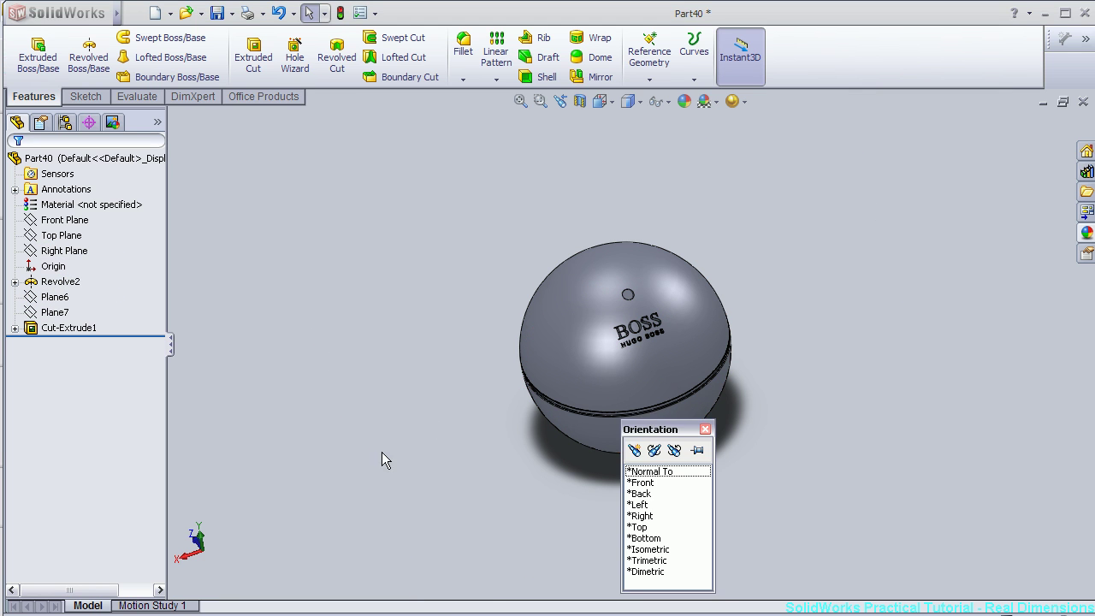
left_click(377, 453)
key("space")
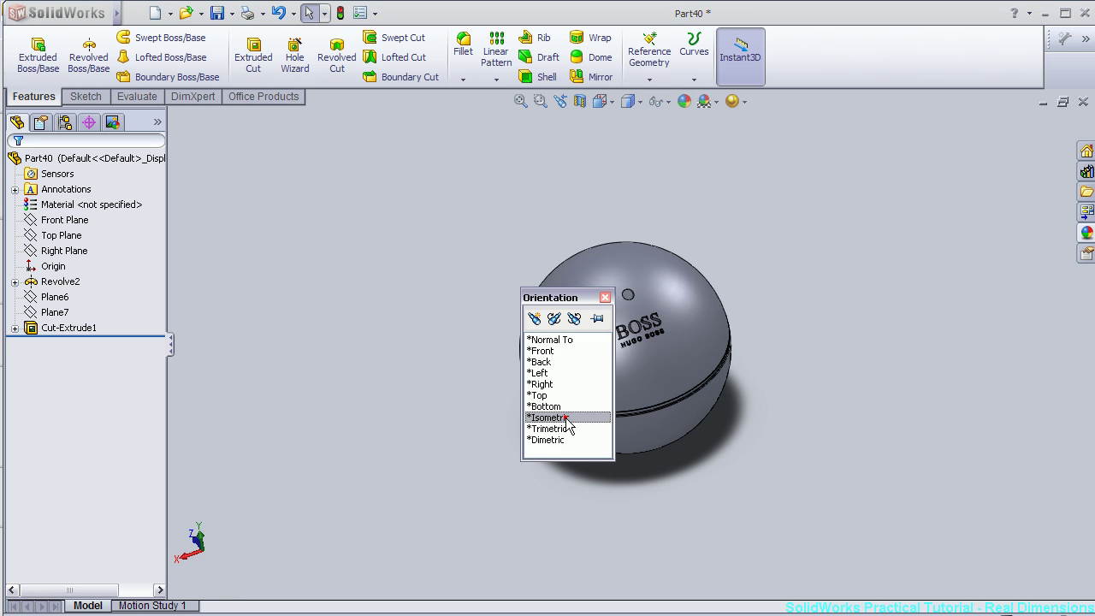
left_click(566, 418)
mouse_move(836, 368)
middle_mouse_down()
mouse_move(485, 248)
mouse_move(442, 328)
mouse_move(684, 363)
middle_mouse_up()
scroll(926, 333, "up", 3)
middle_click_drag(926, 333, 880, 294)
scroll(567, 448, "up", 2)
mouse_move(567, 448)
middle_mouse_down()
mouse_move(555, 486)
mouse_move(569, 501)
mouse_move(568, 483)
mouse_move(549, 480)
mouse_move(594, 489)
mouse_move(576, 508)
mouse_move(546, 468)
mouse_move(594, 479)
middle_mouse_up()
scroll(796, 342, "down", 2)
mouse_move(779, 312)
middle_mouse_down()
mouse_move(440, 345)
mouse_move(452, 379)
mouse_move(442, 379)
mouse_move(456, 353)
middle_mouse_up()
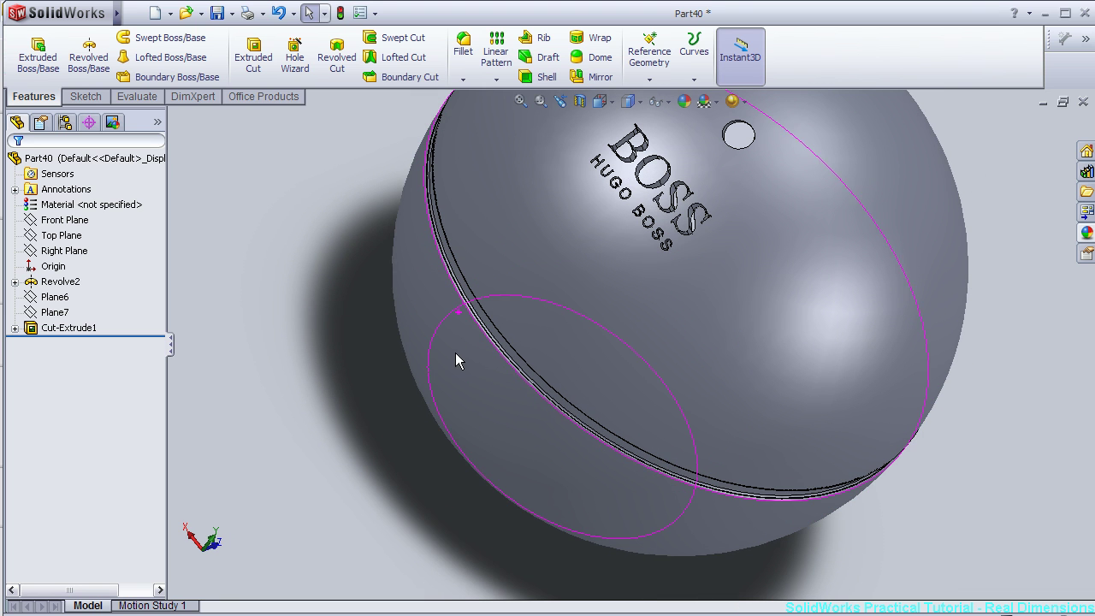
Turn to the Back view facing the lettering and tilt the top toward the viewer.
key("space")
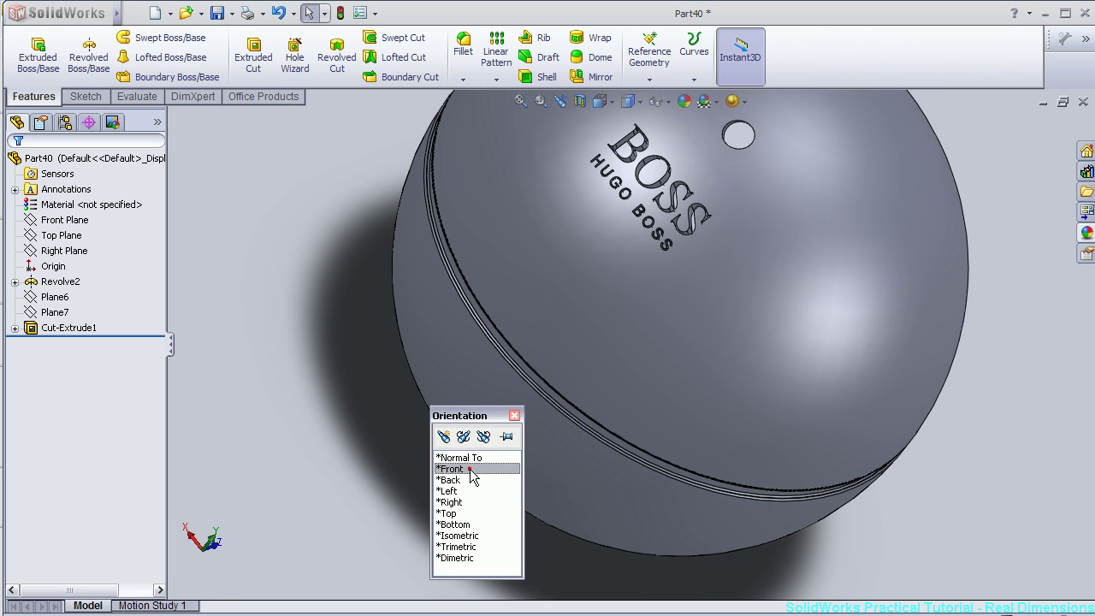
left_click(477, 470)
key("space")
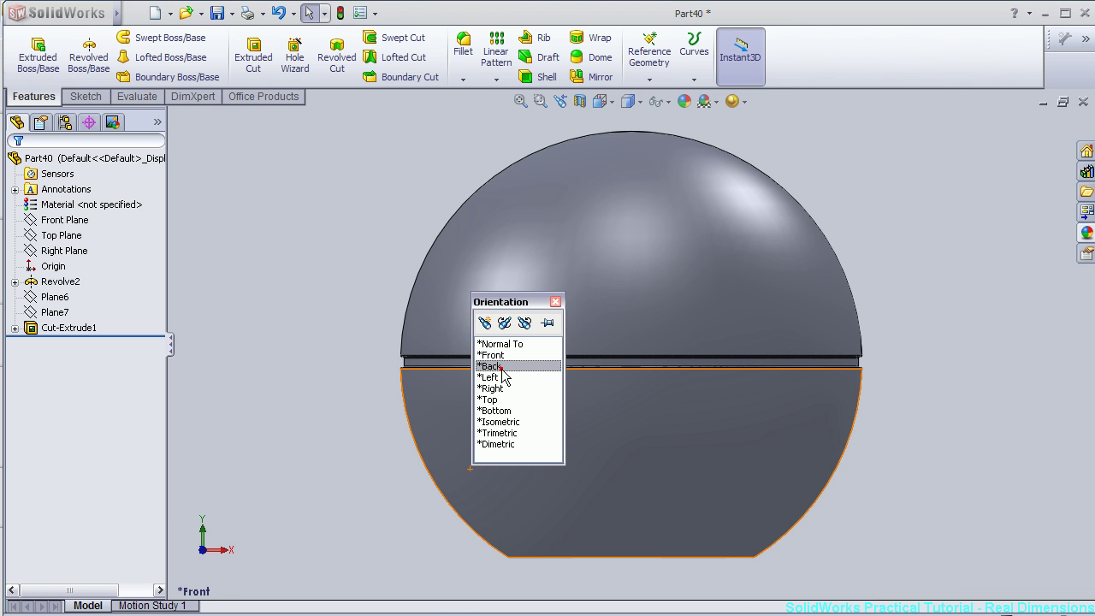
left_click(500, 367)
mouse_move(785, 135)
middle_mouse_down()
mouse_move(785, 190)
mouse_move(782, 178)
middle_mouse_up()
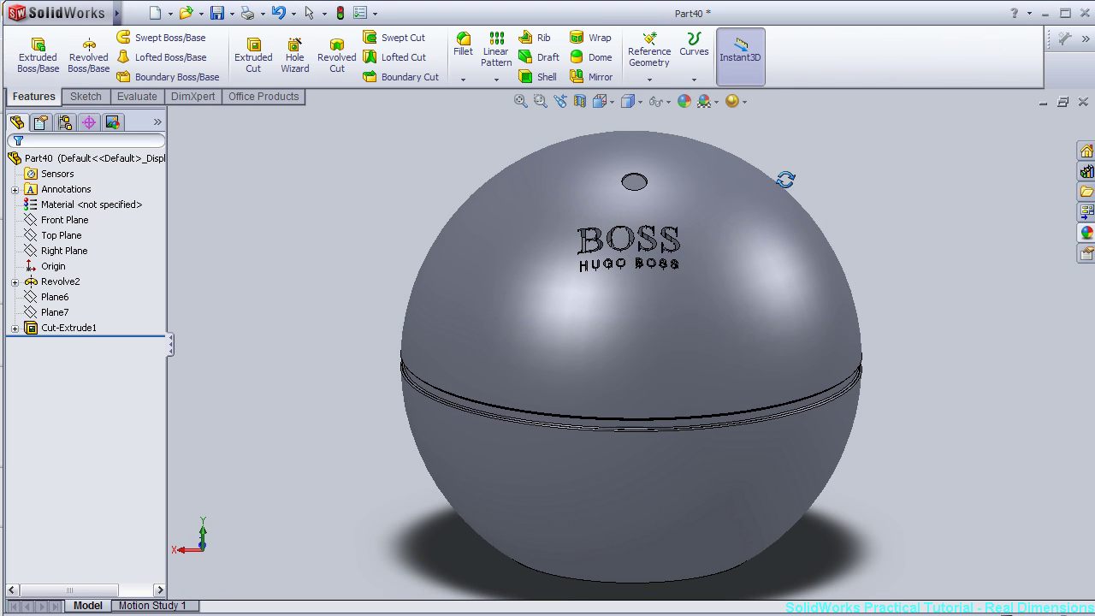
Apply an orange appearance to the seam groove band faces instead of the whole part.
left_click(685, 101)
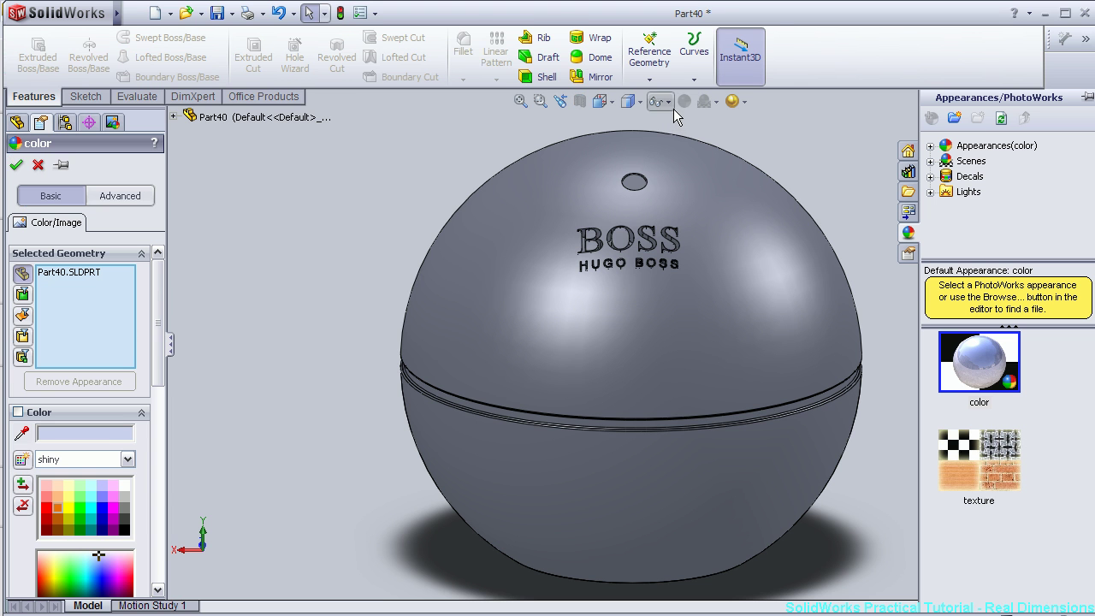
left_click(55, 508)
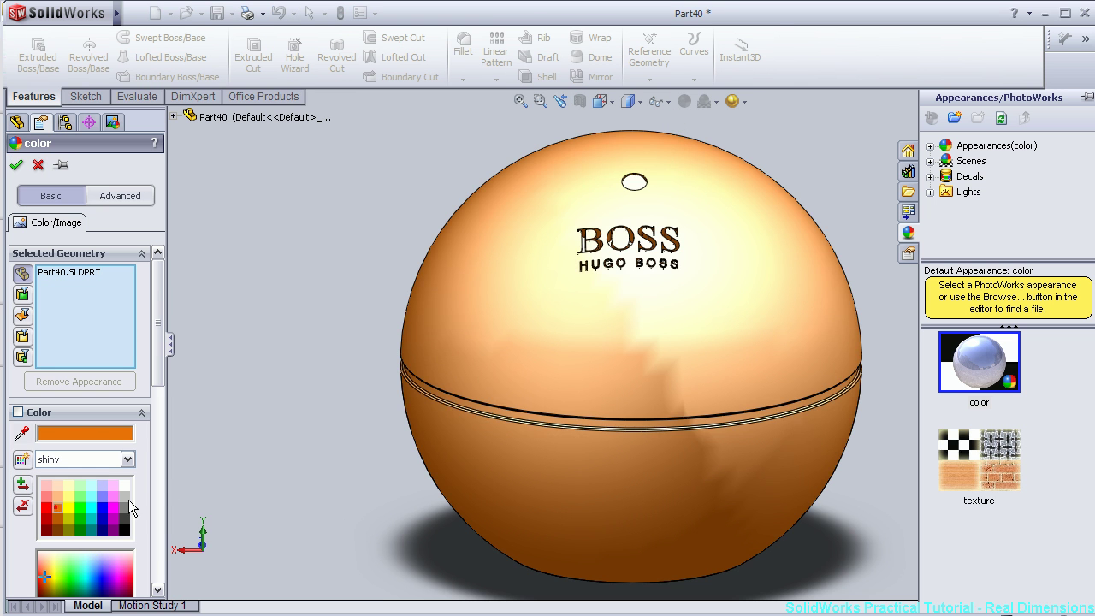
left_click(489, 408)
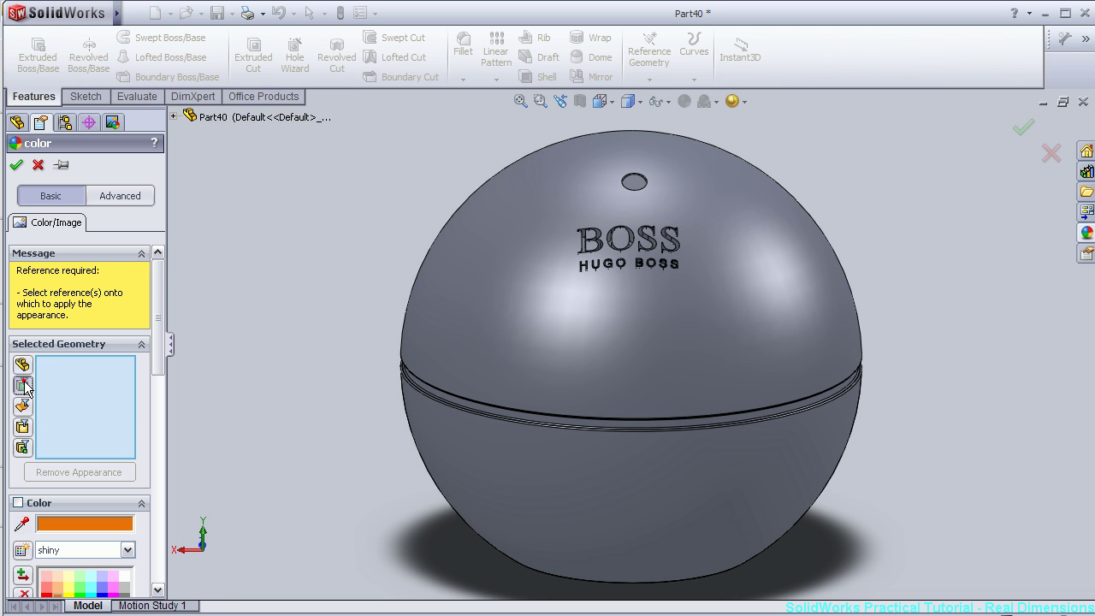
left_click(482, 411)
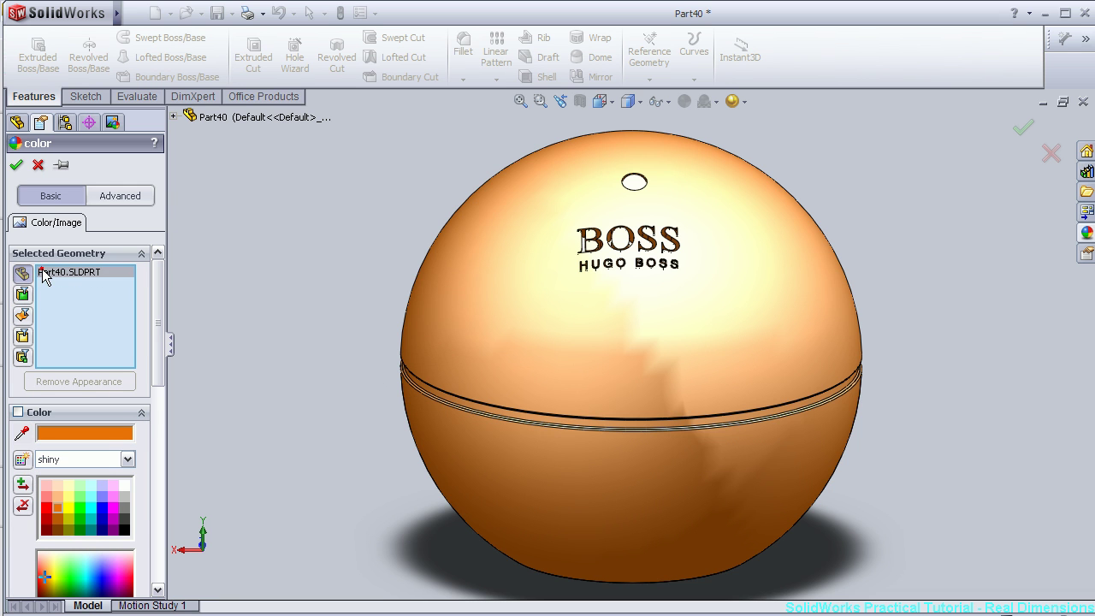
key("Delete")
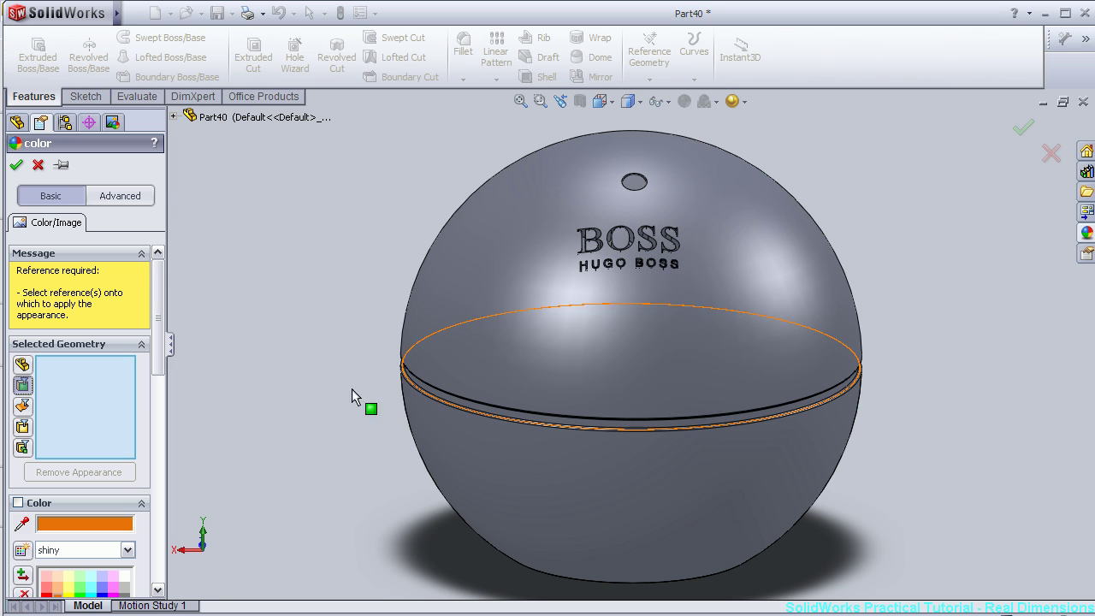
left_click(459, 411)
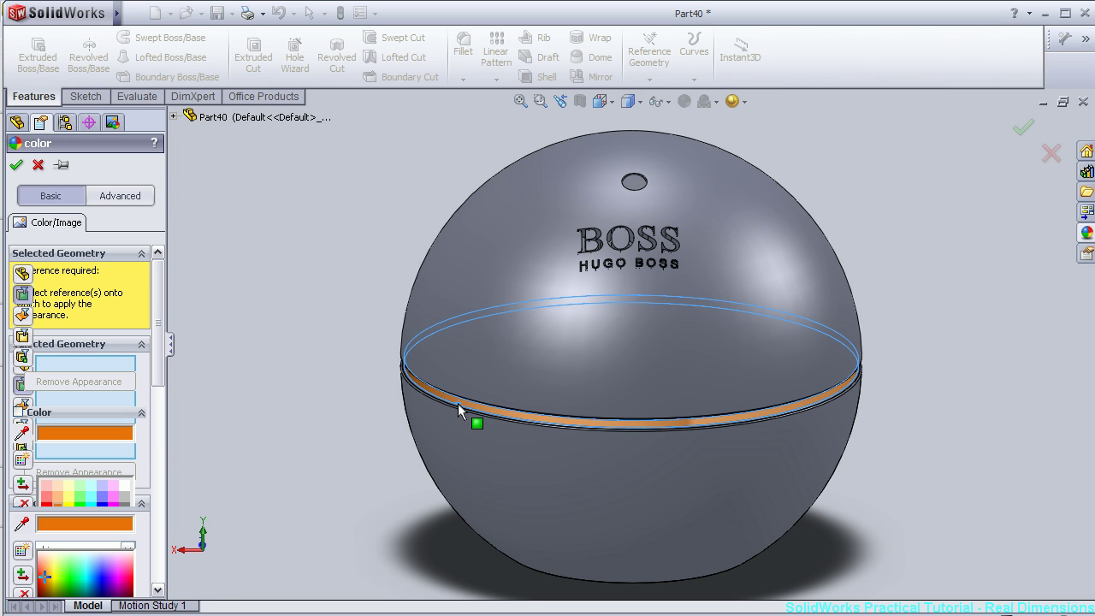
left_click(634, 183)
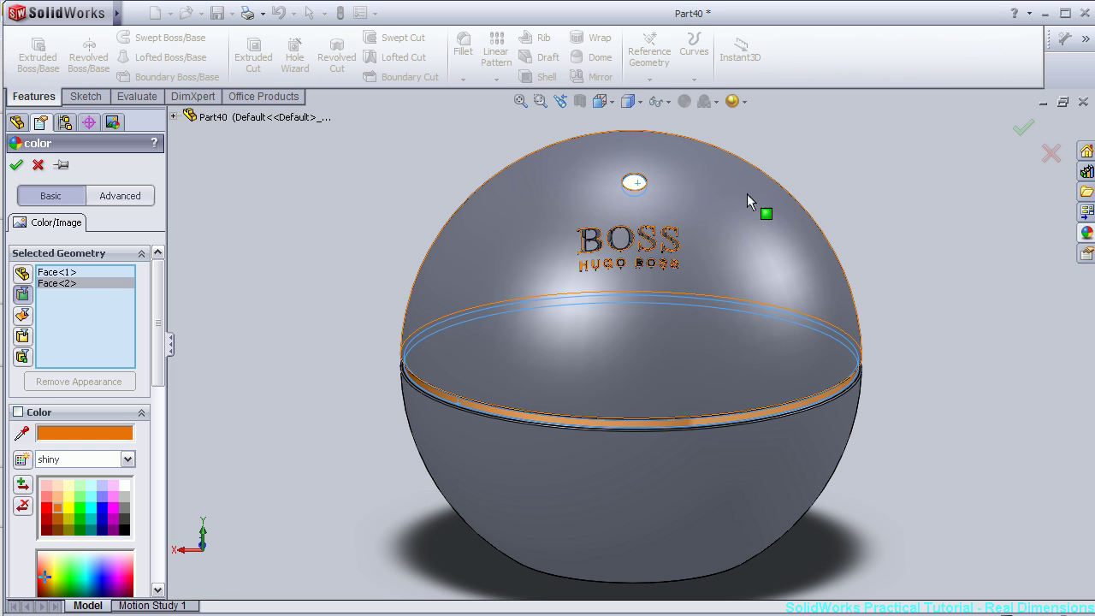
Apply the orange colour to the seam band, then orbit to view the sphere's underside.
left_click(18, 167)
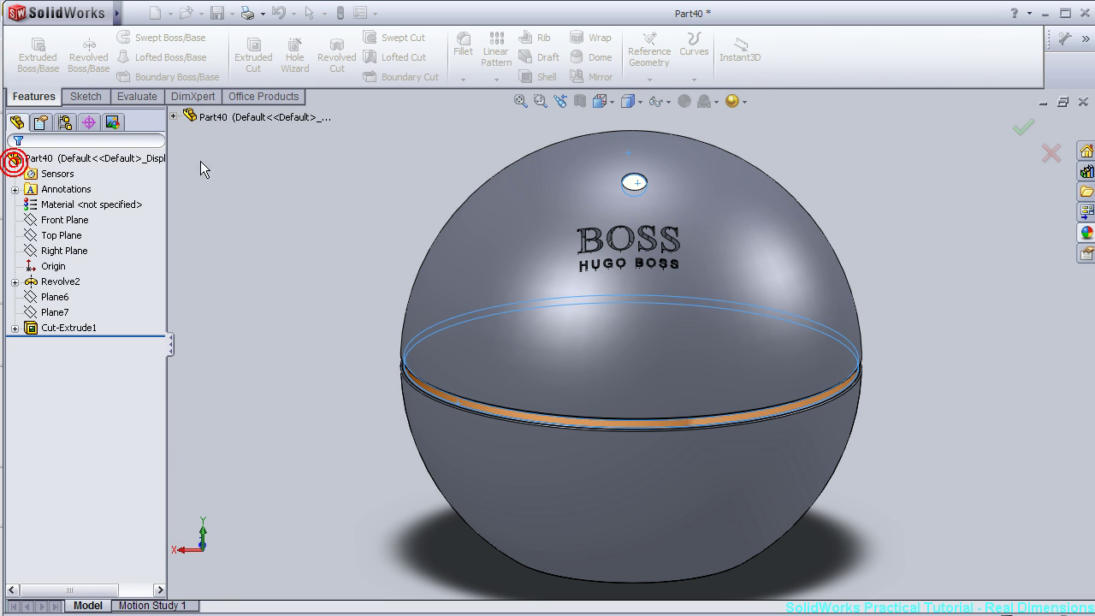
middle_click_drag(933, 267, 925, 321)
mouse_move(366, 305)
middle_mouse_down()
mouse_move(352, 230)
mouse_move(373, 162)
mouse_move(349, 239)
mouse_move(357, 198)
mouse_move(550, 532)
middle_mouse_up()
Colour the flat bottom face light orange with 0.33 transparency.
left_click(550, 532)
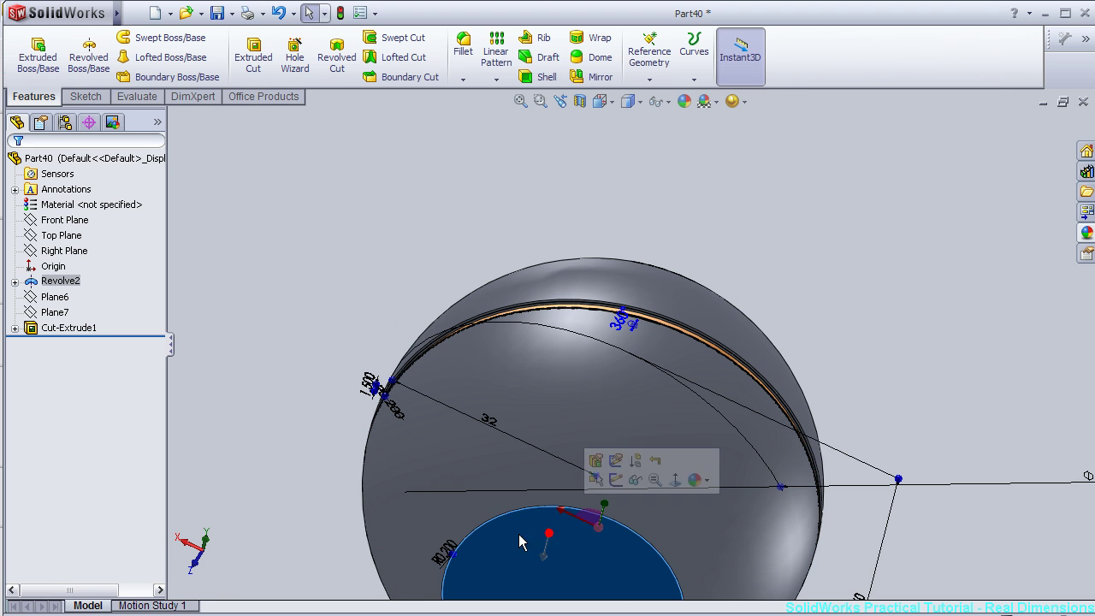
left_click(666, 234)
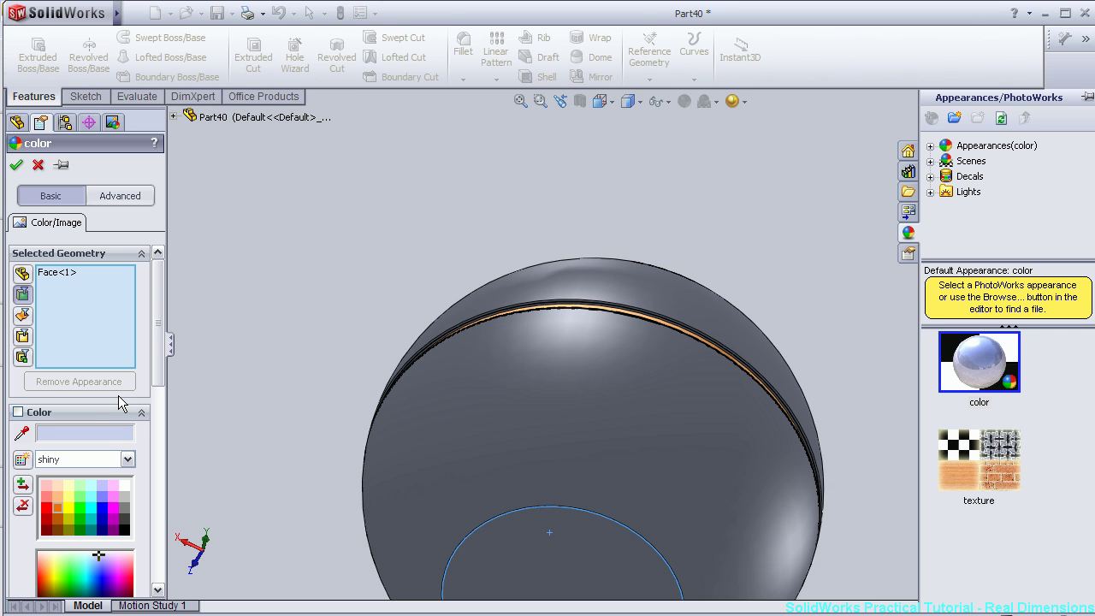
left_click(57, 508)
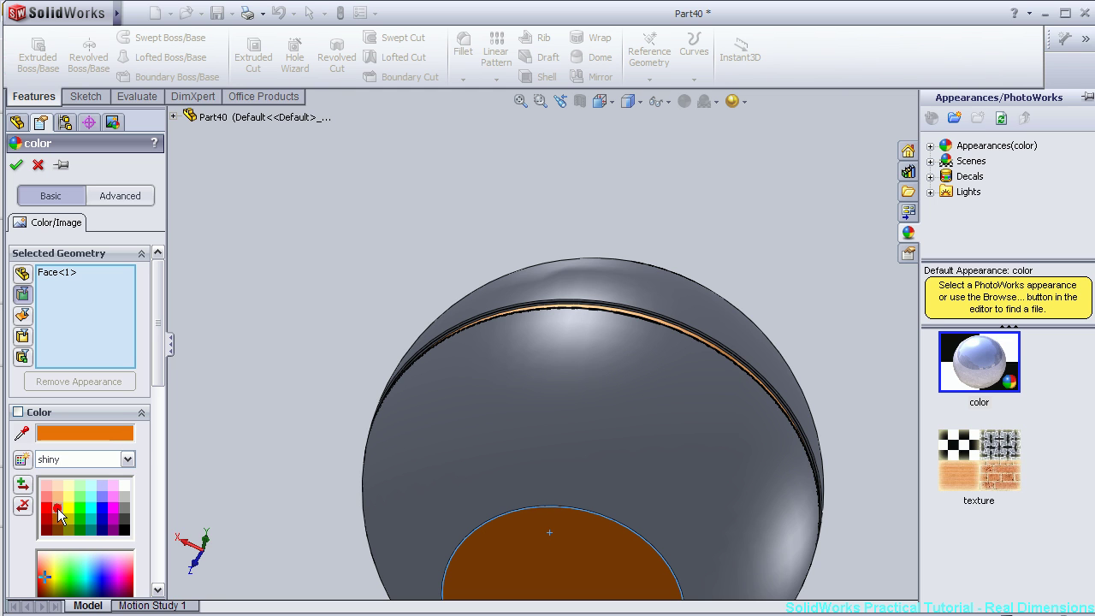
left_click(57, 498)
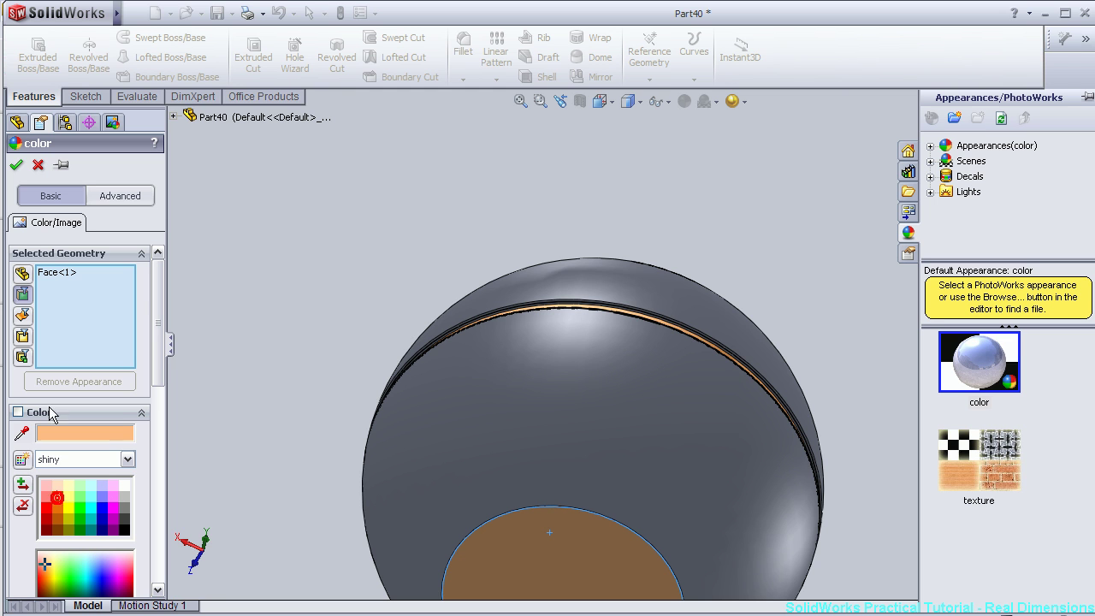
left_click_drag(153, 283, 158, 429)
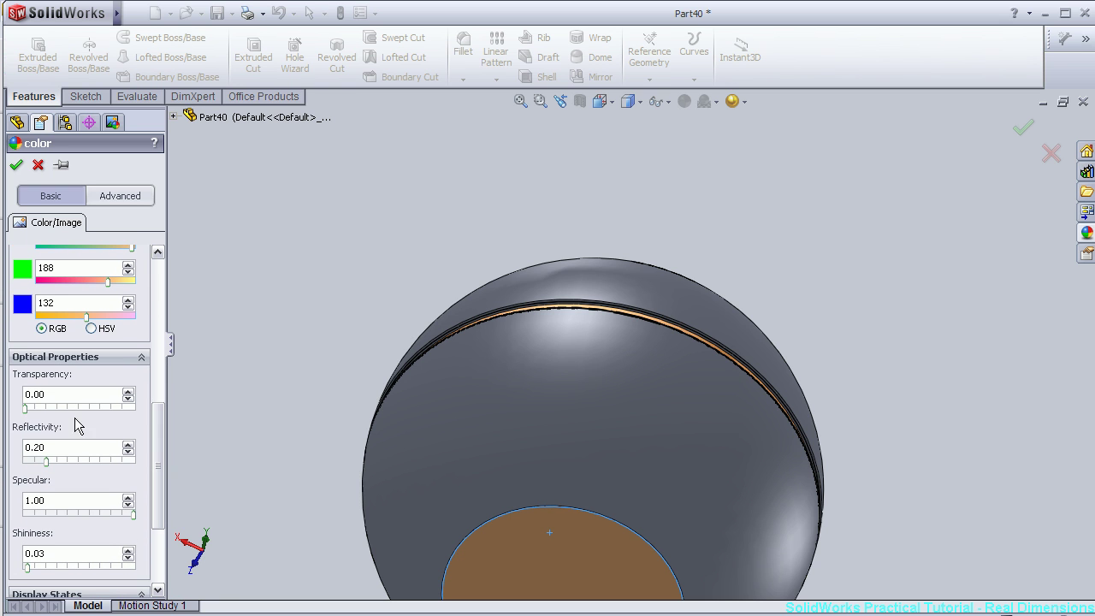
left_click_drag(48, 413, 61, 412)
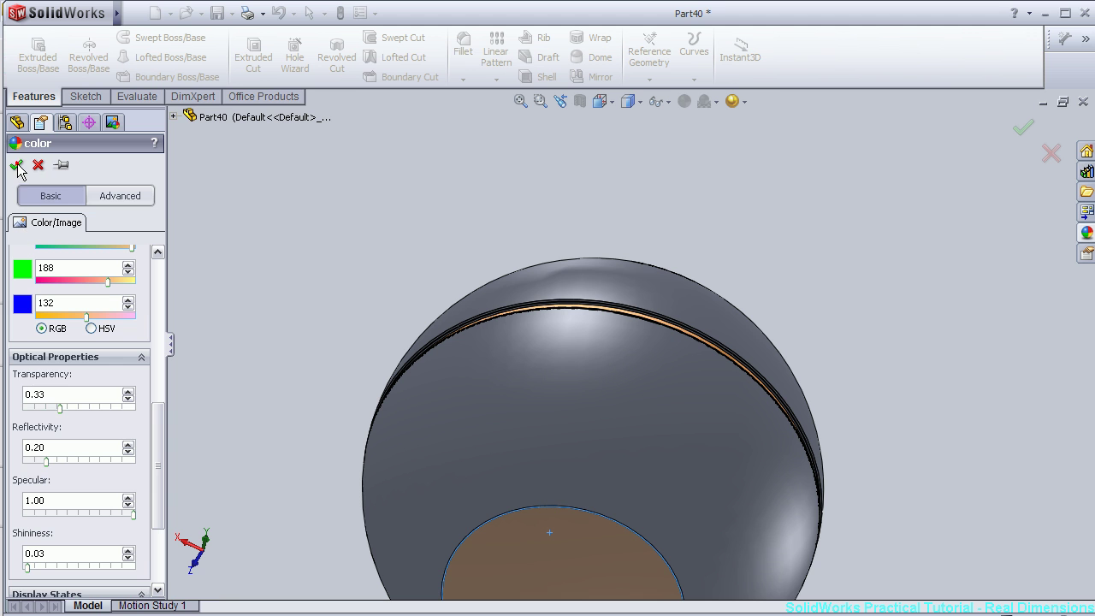
key("Return")
Switch to the Back view, then orbit and zoom to inspect the BOSS lettering and orange band.
mouse_move(868, 201)
middle_mouse_down()
mouse_move(819, 234)
mouse_move(773, 317)
mouse_move(765, 359)
mouse_move(790, 369)
mouse_move(775, 311)
mouse_move(748, 299)
middle_mouse_up()
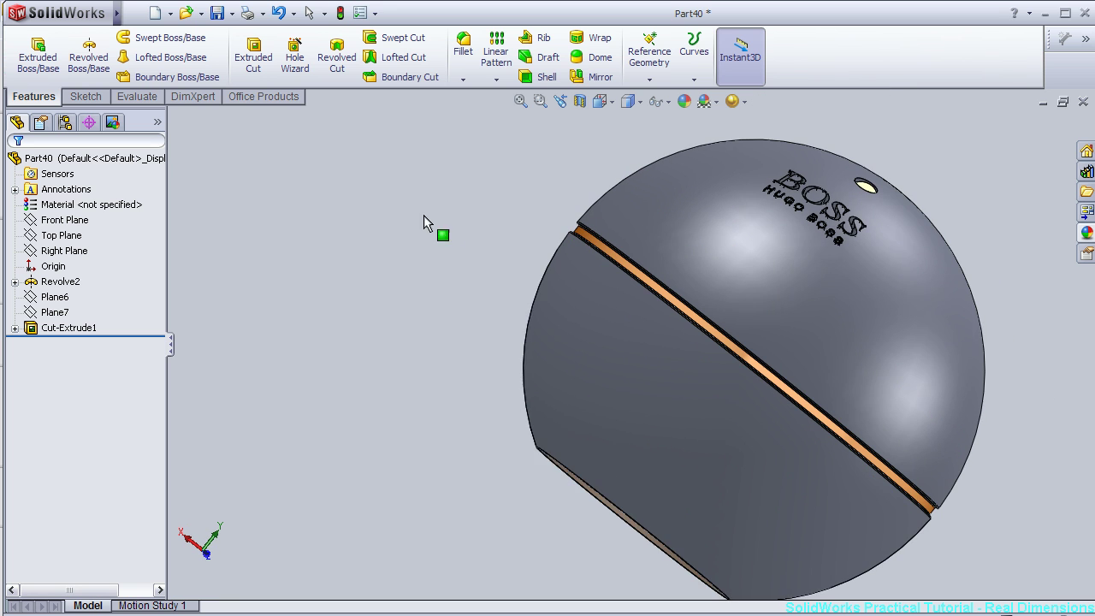
key("space")
double_click(532, 358)
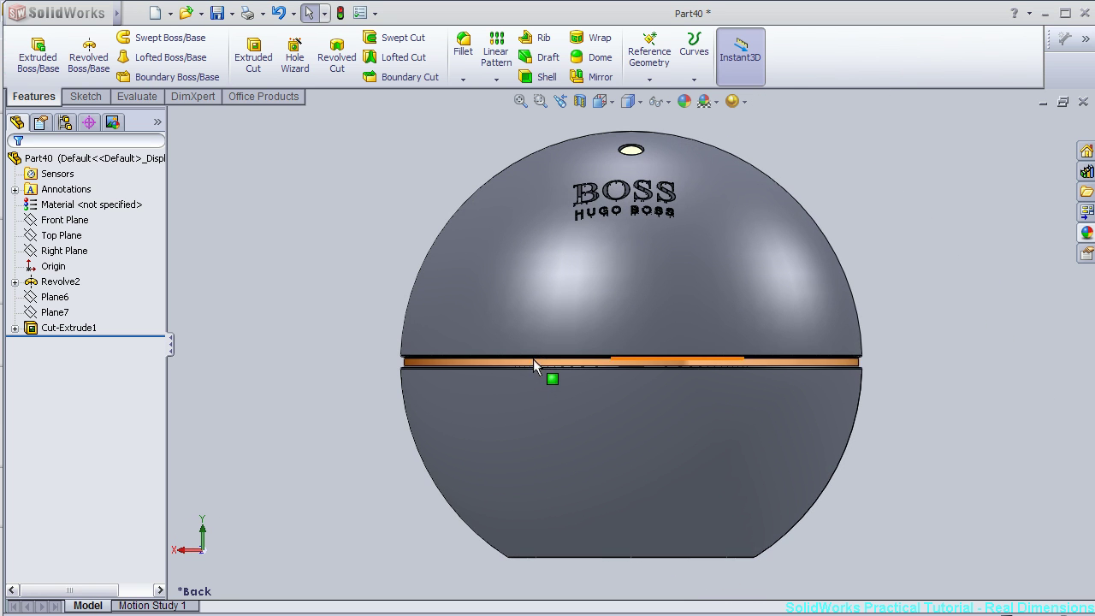
mouse_move(804, 159)
middle_mouse_down()
mouse_move(821, 225)
mouse_move(784, 228)
mouse_move(770, 166)
mouse_move(740, 232)
middle_mouse_up()
scroll(740, 231, "up", 2)
scroll(740, 232, "up", 2)
mouse_move(516, 234)
middle_mouse_down()
mouse_move(525, 305)
mouse_move(520, 284)
middle_mouse_up()
scroll(526, 283, "down", 1)
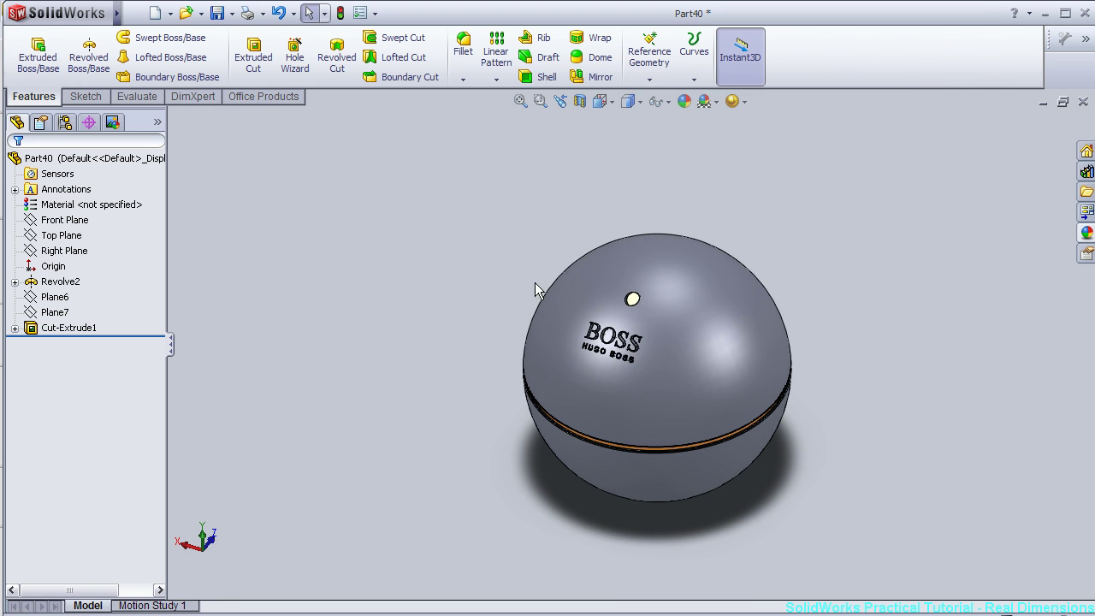
scroll(551, 281, "down", 2)
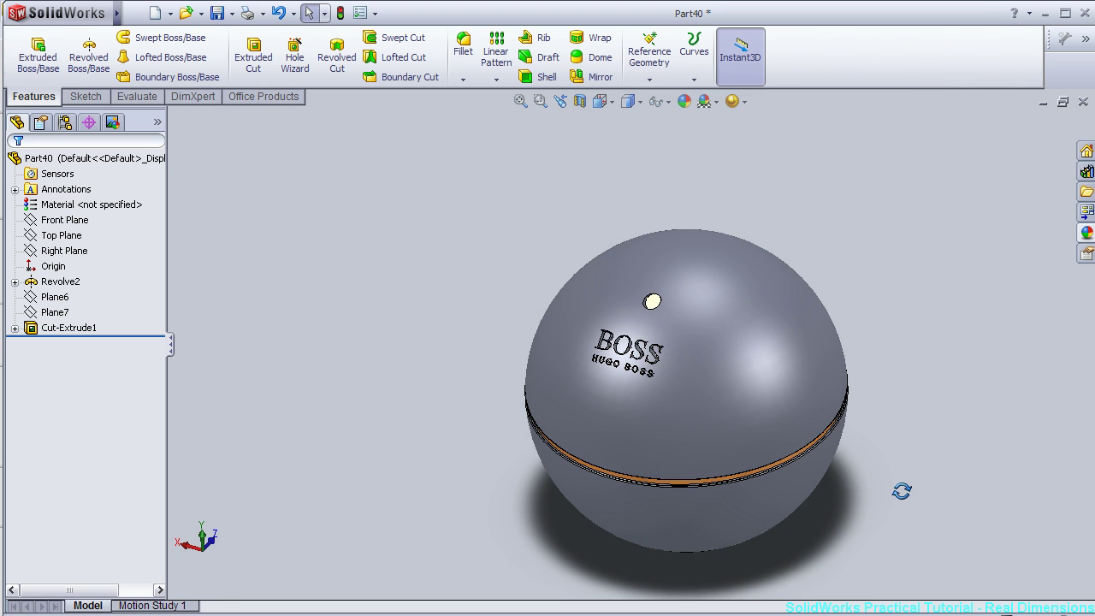